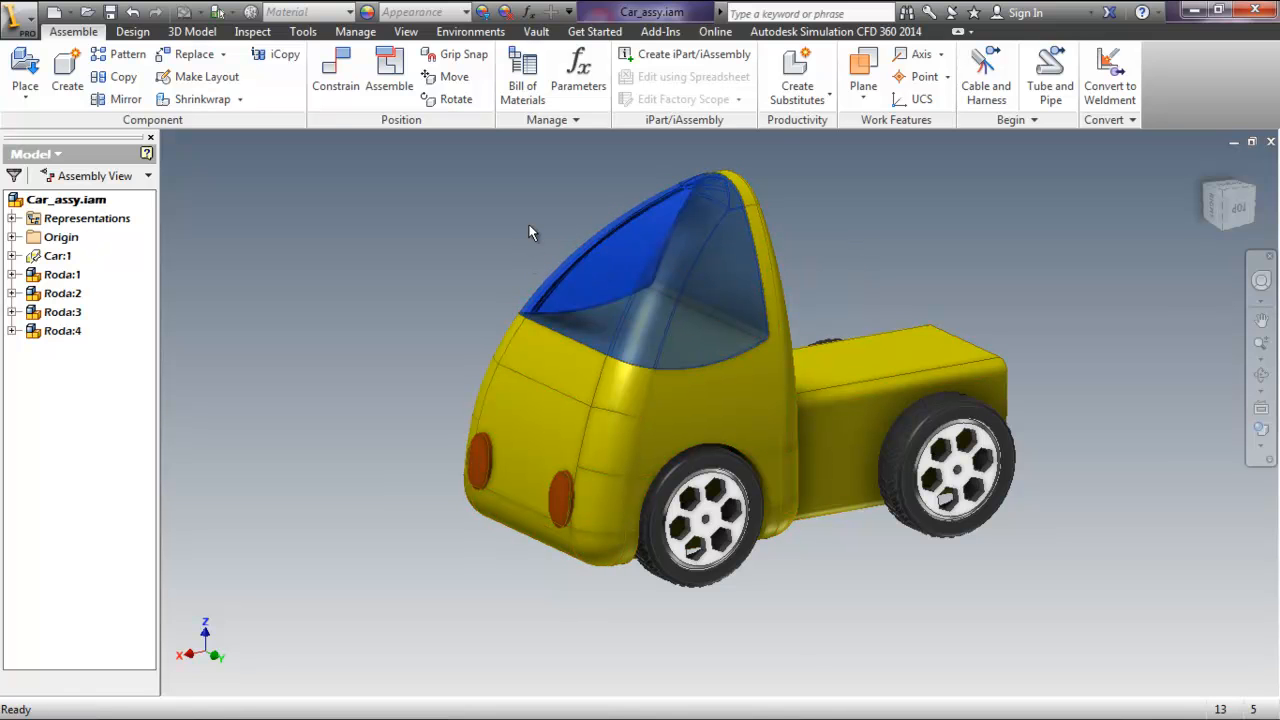
# - Close the Car_assy.iam assembly and create a new part from the metric Standard (mm).ipt template
pyautogui.click(1270, 141)
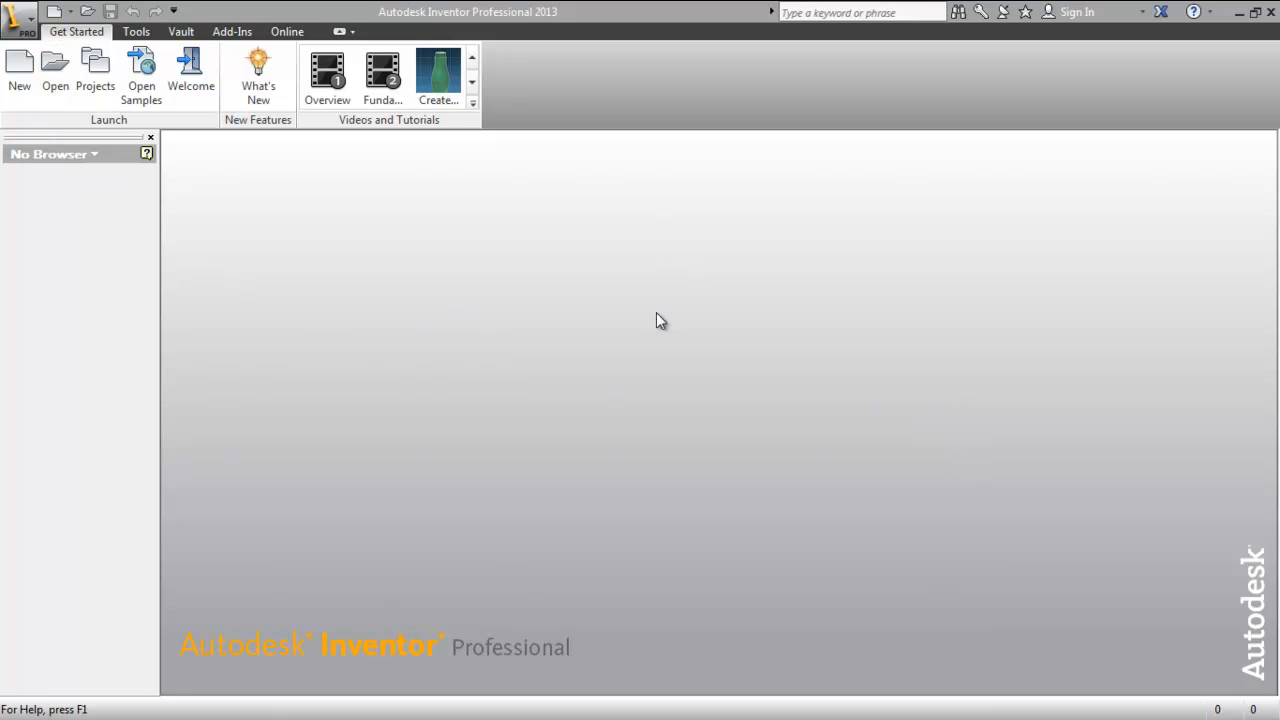
pyautogui.click(19, 90)
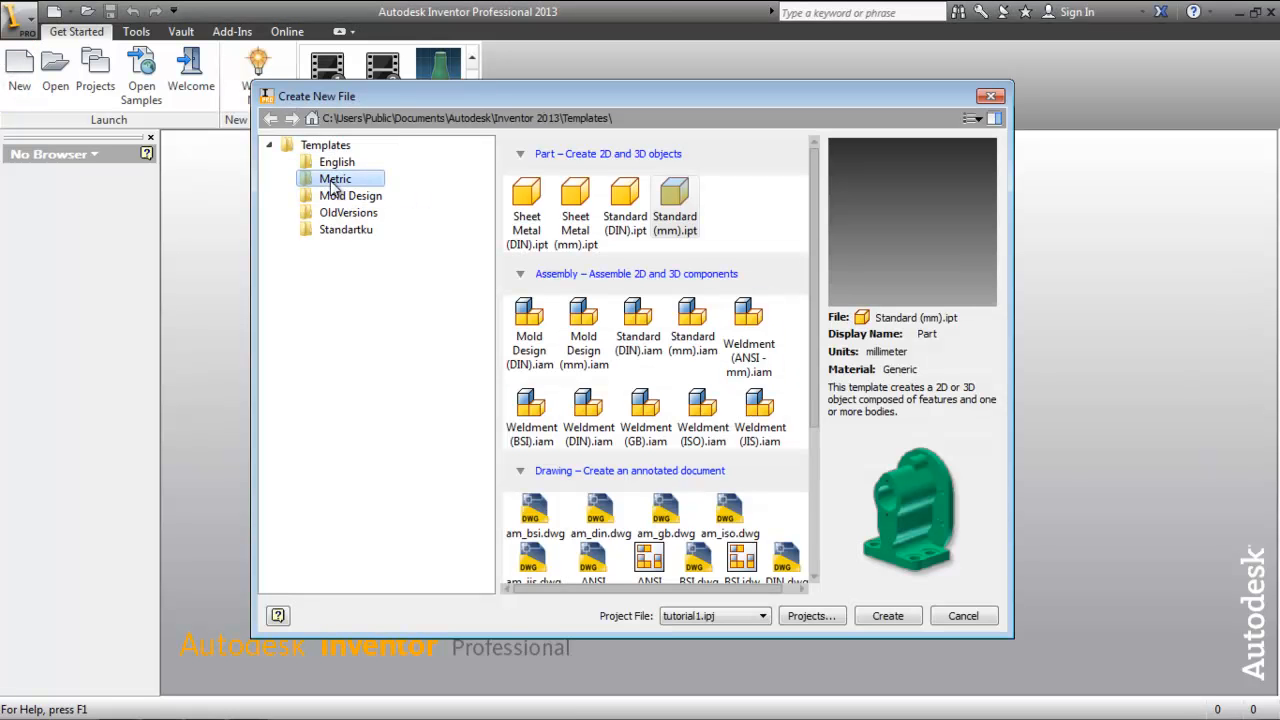
pyautogui.click(678, 212)
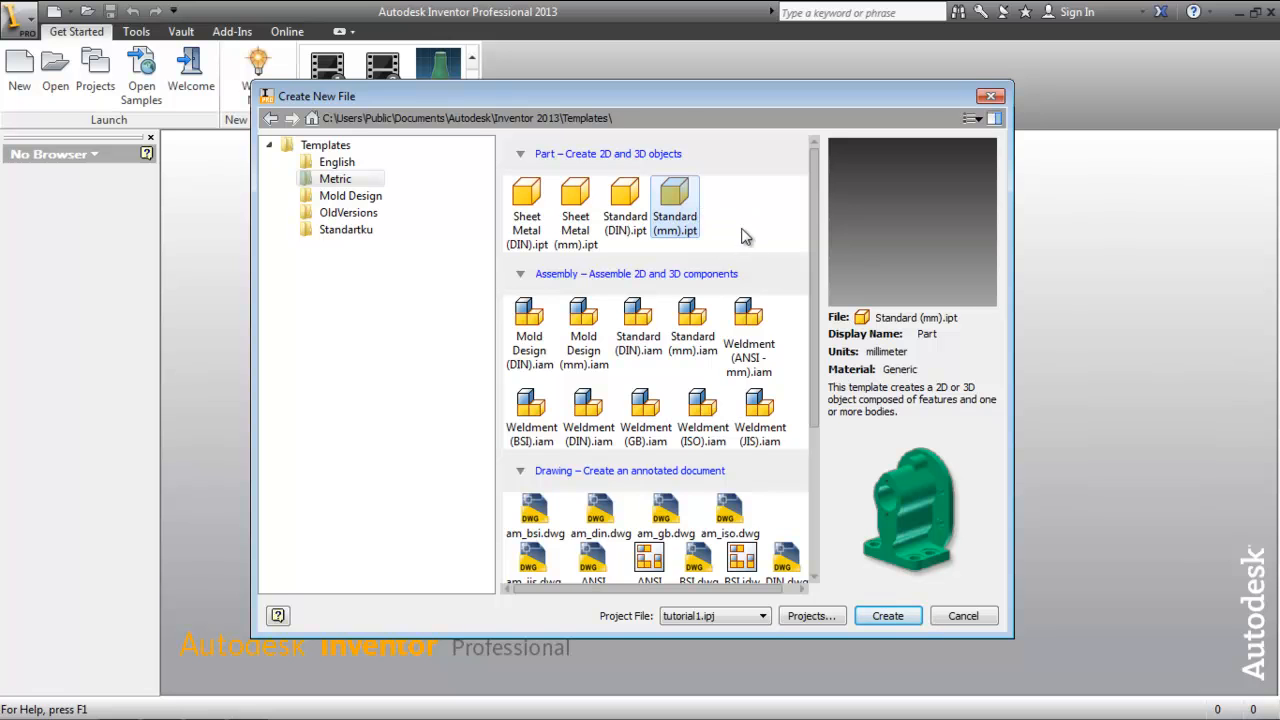
pyautogui.click(893, 620)
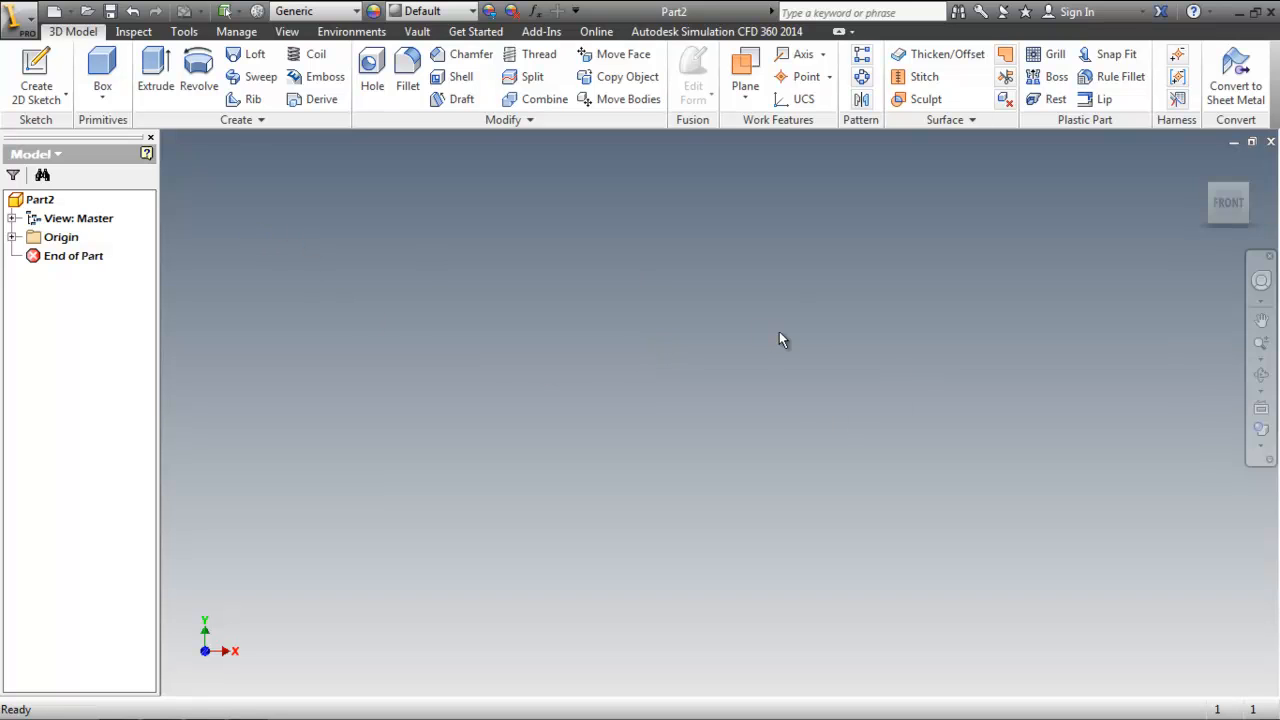
# - Sketch a 60 x 60 mm two-point center rectangle on the XY plane, centred on the origin, and finish the sketch
pyautogui.click(37, 100)
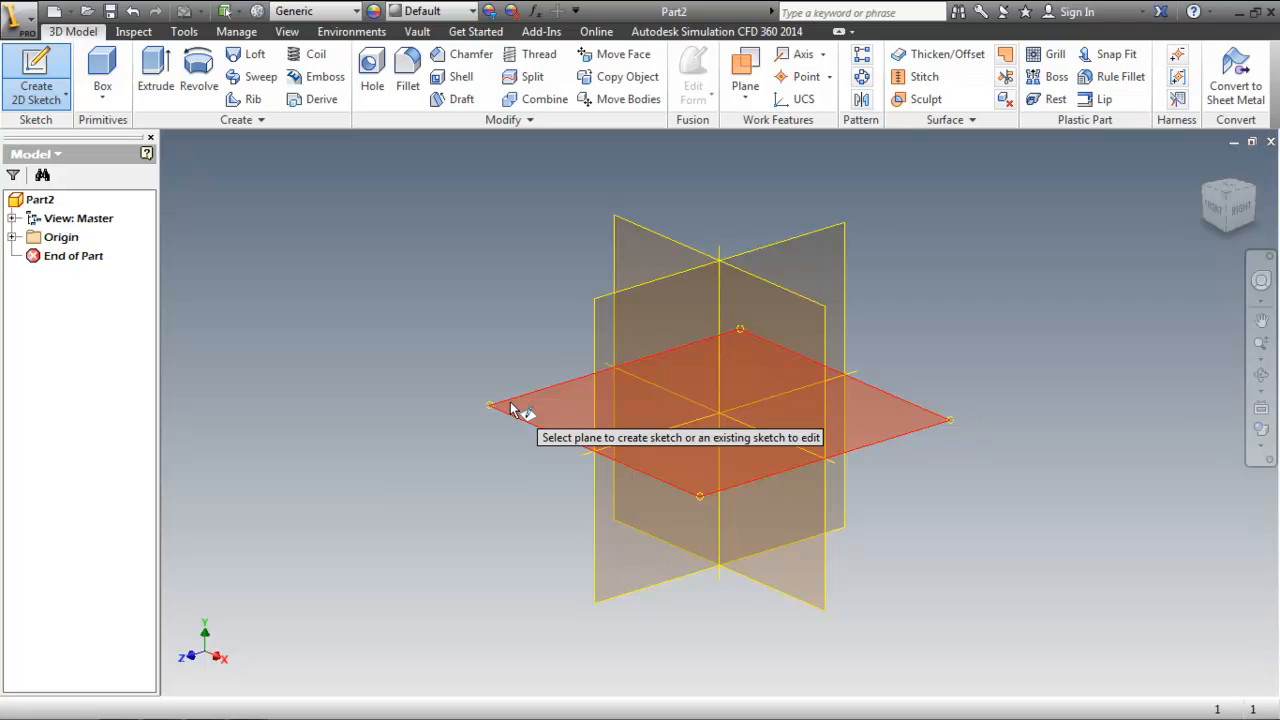
pyautogui.click(632, 221)
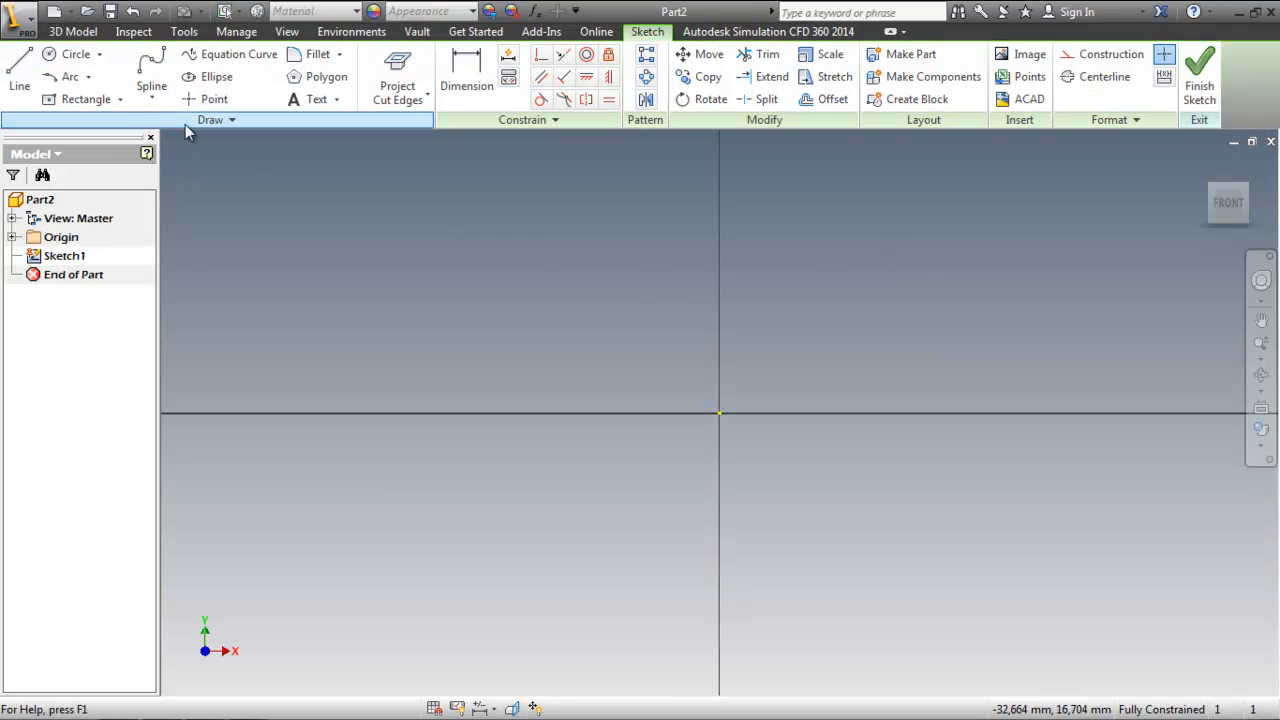
pyautogui.click(121, 100)
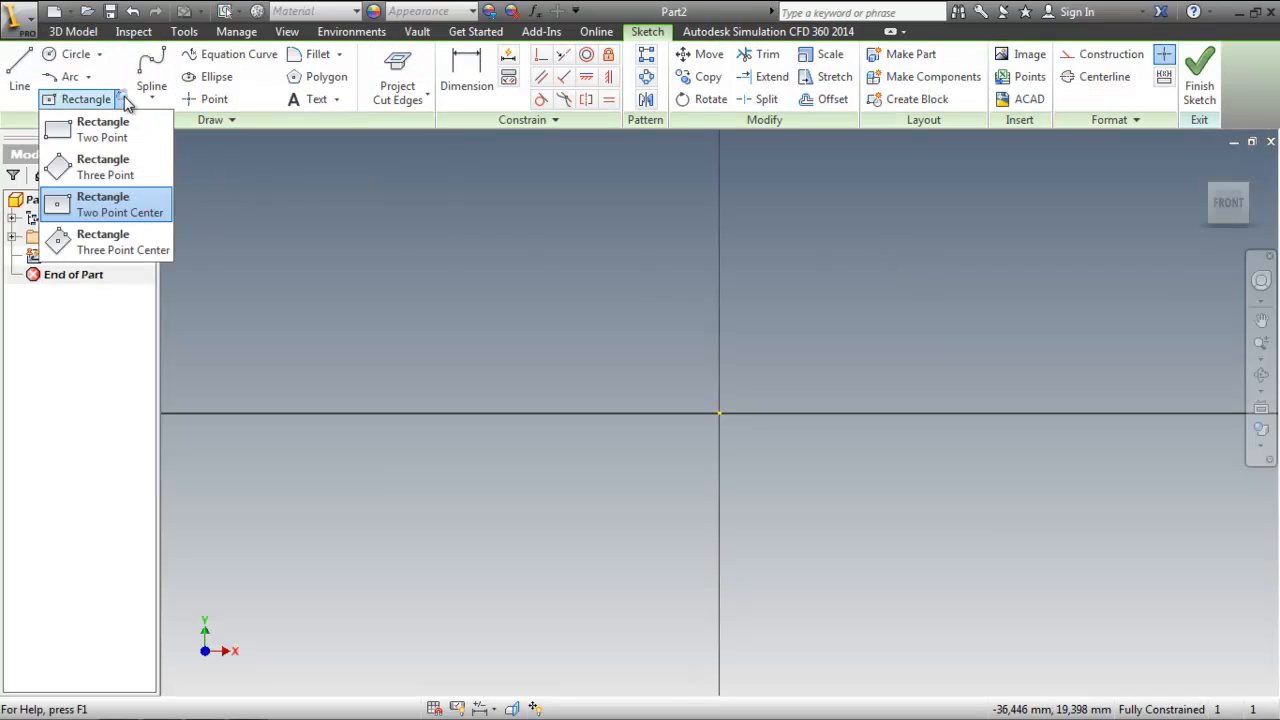
pyautogui.click(103, 205)
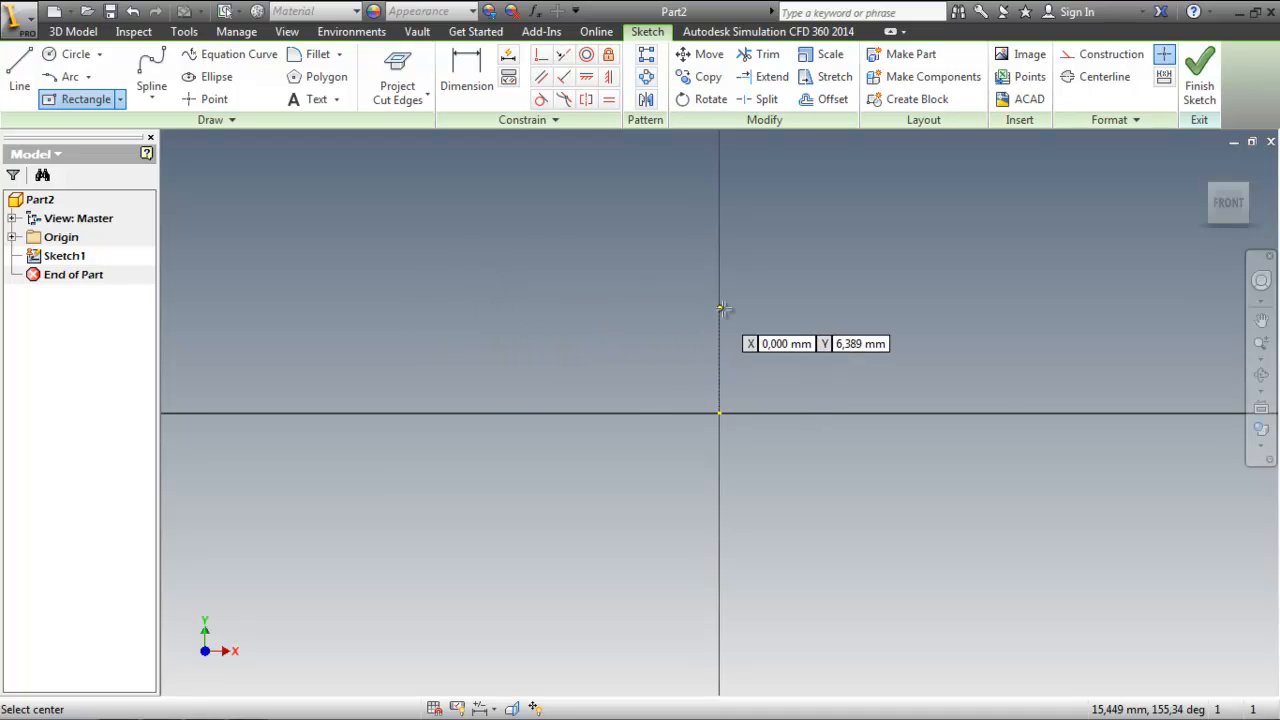
pyautogui.click(720, 412)
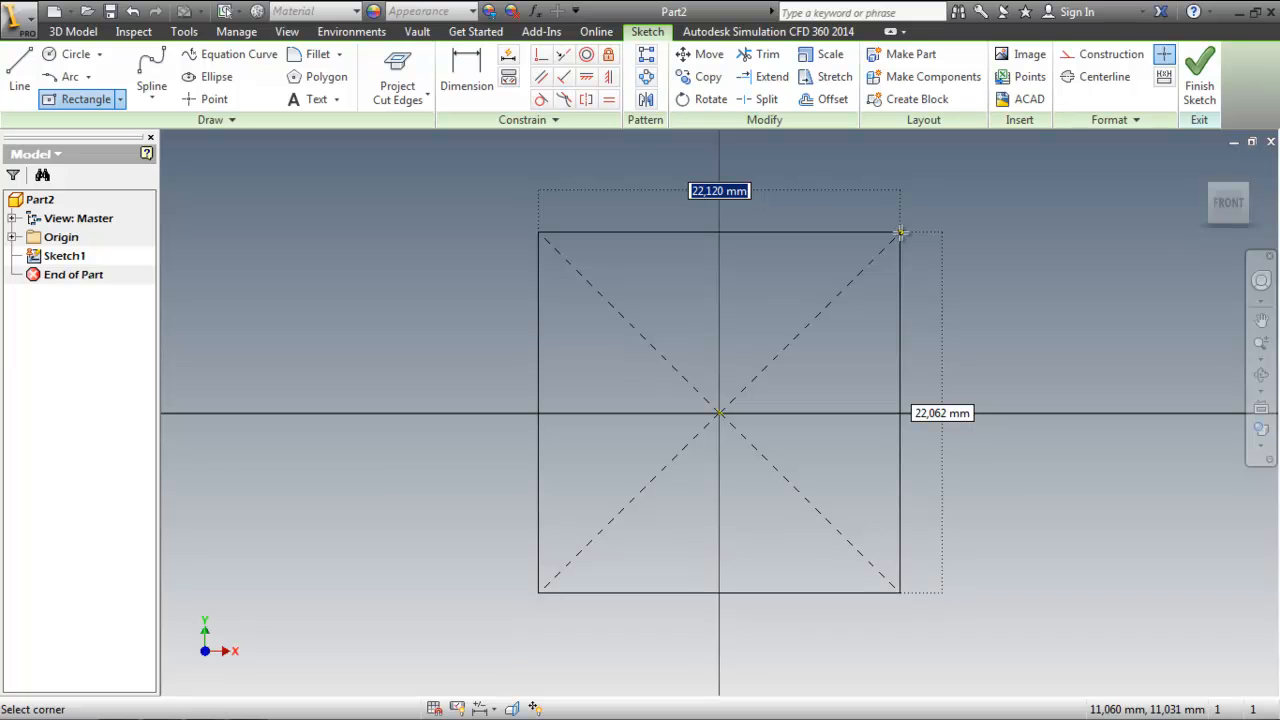
pyautogui.write('60')
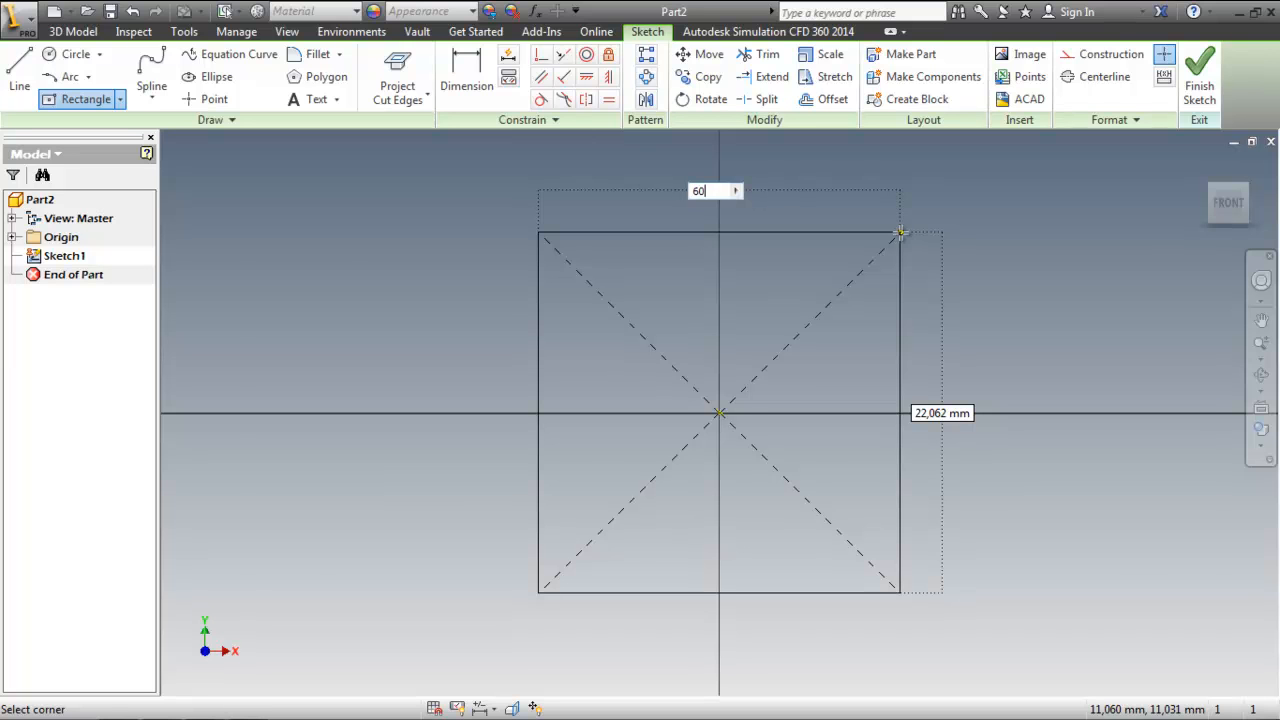
pyautogui.press('Tab')
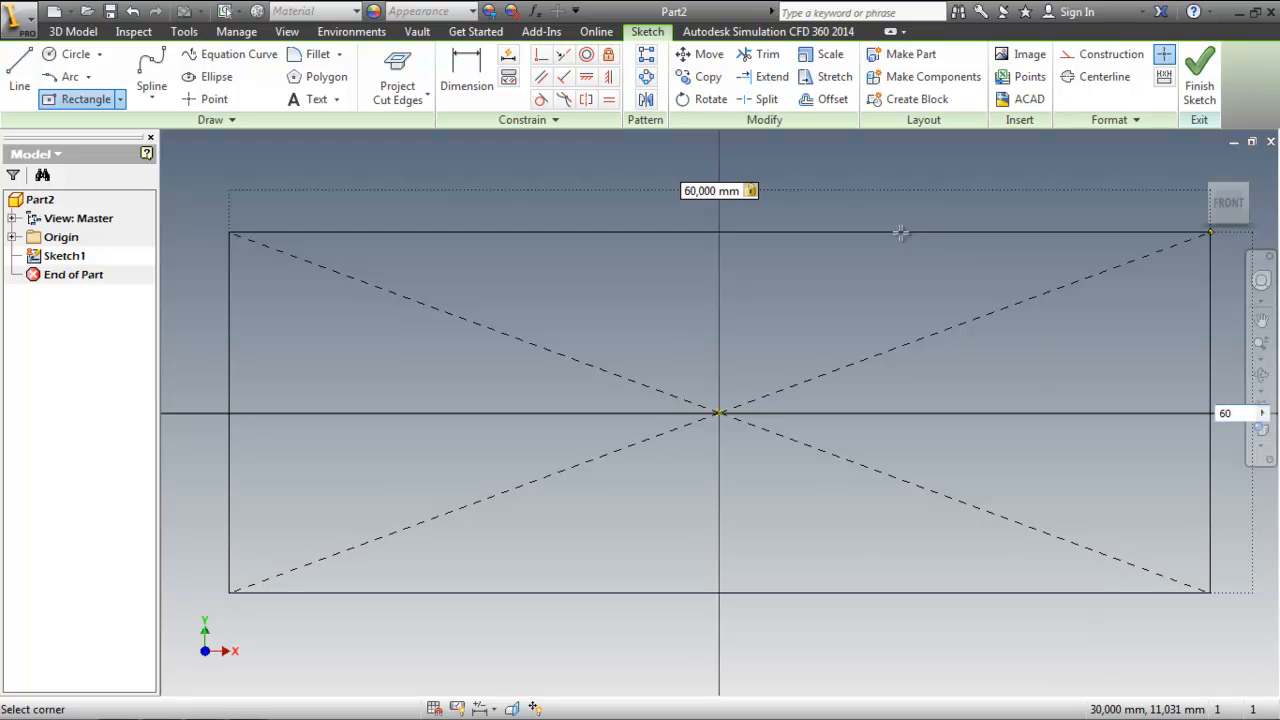
pyautogui.press('Return')
pyautogui.scroll(-5, 900, 233)
pyautogui.moveTo(900, 233); pyautogui.dragTo(758, 362, button='middle')
pyautogui.scroll(2, 755, 366)
pyautogui.scroll(5, 778, 357)
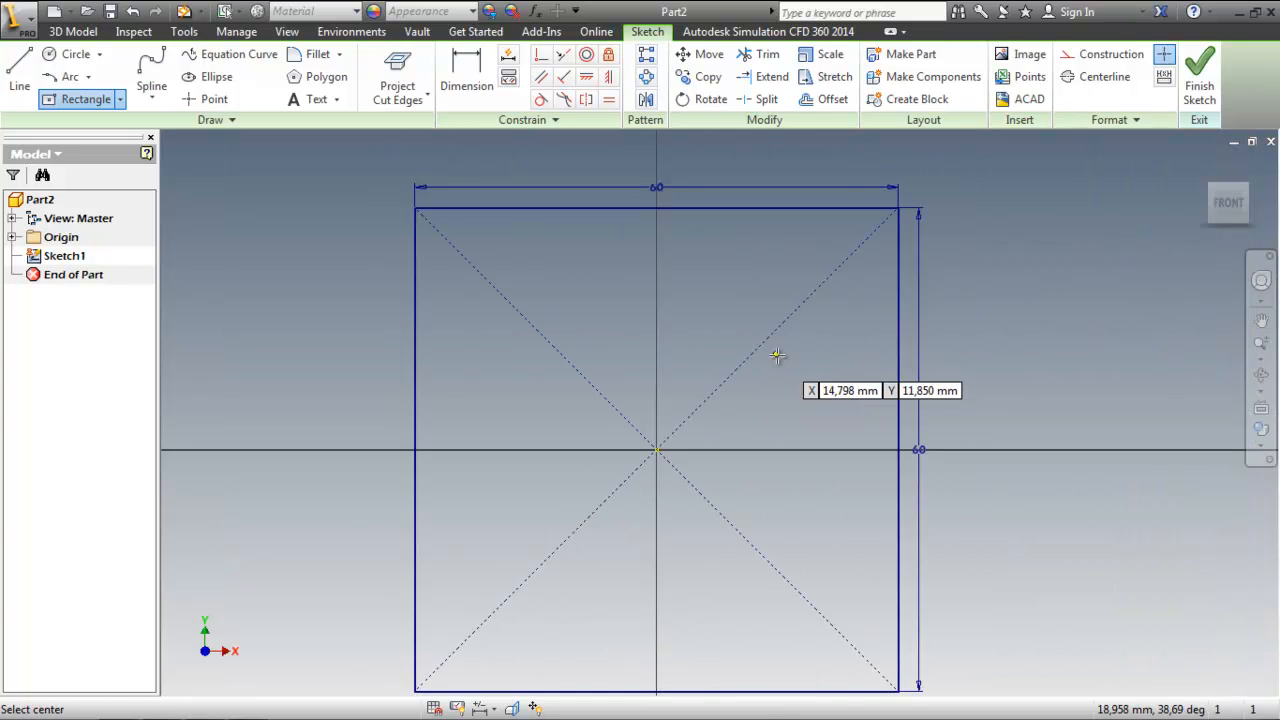
pyautogui.scroll(-3, 923, 329)
pyautogui.scroll(2, 978, 341)
pyautogui.moveTo(980, 344); pyautogui.dragTo(979, 320, button='middle')
pyautogui.rightClick(980, 320)
pyautogui.click(1017, 318)
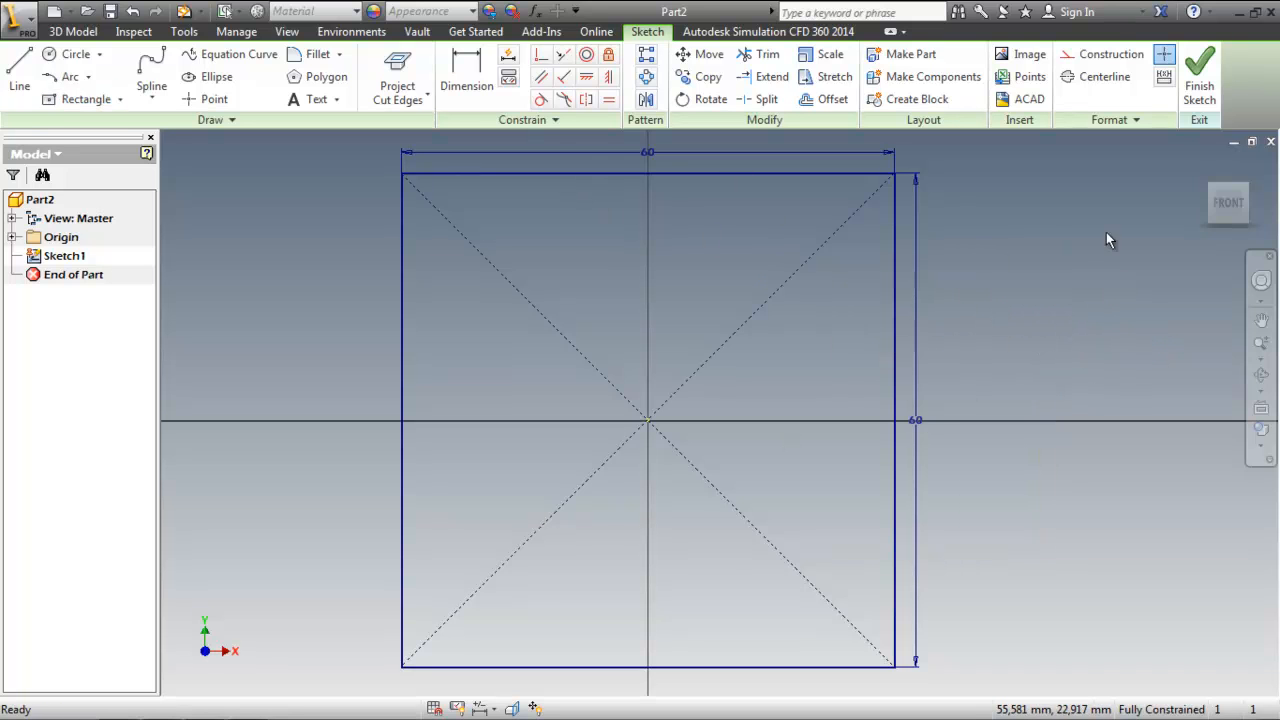
pyautogui.click(1200, 85)
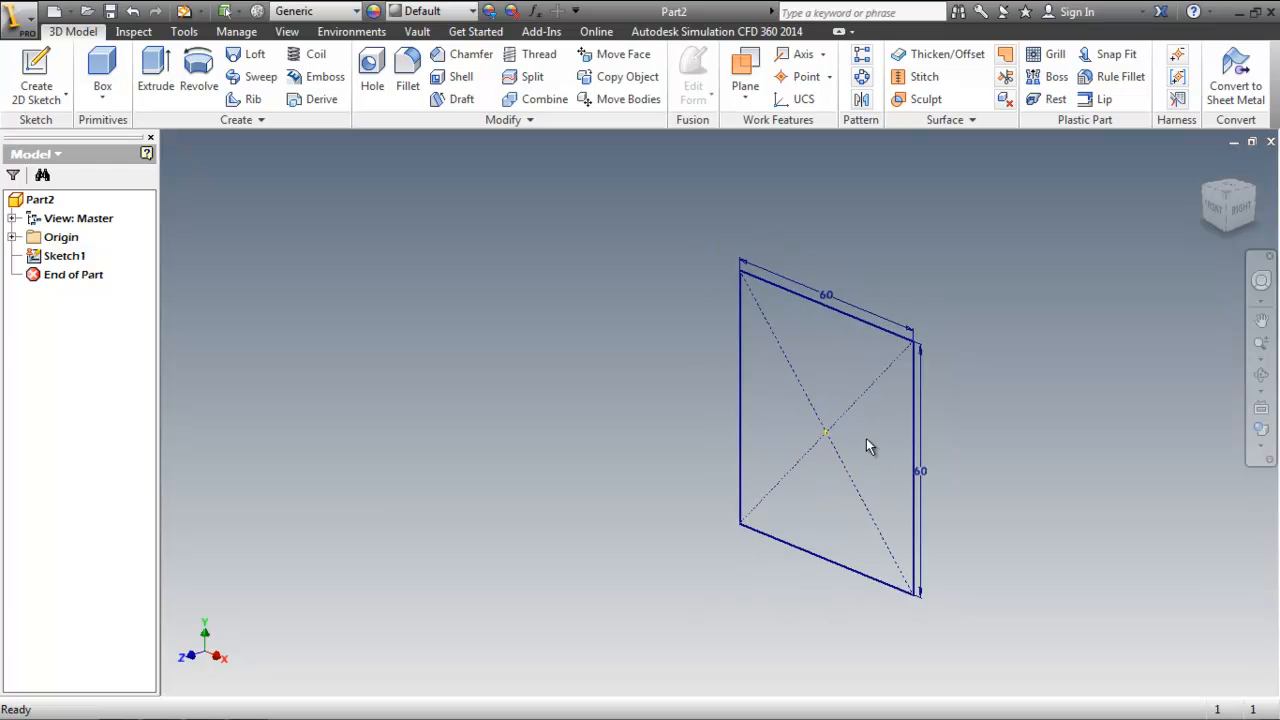
# - Begin extruding the square profile to about 49 mm with a taper of -2 degrees
pyautogui.moveTo(921, 459)
pyautogui.keyDown('shift'); pyautogui.mouseDown(button='middle')
pyautogui.moveTo(949, 490)
pyautogui.moveTo(905, 538)
pyautogui.moveTo(870, 545)
pyautogui.moveTo(874, 499)
pyautogui.moveTo(786, 538)
pyautogui.mouseUp(button='middle'); pyautogui.keyUp('shift')
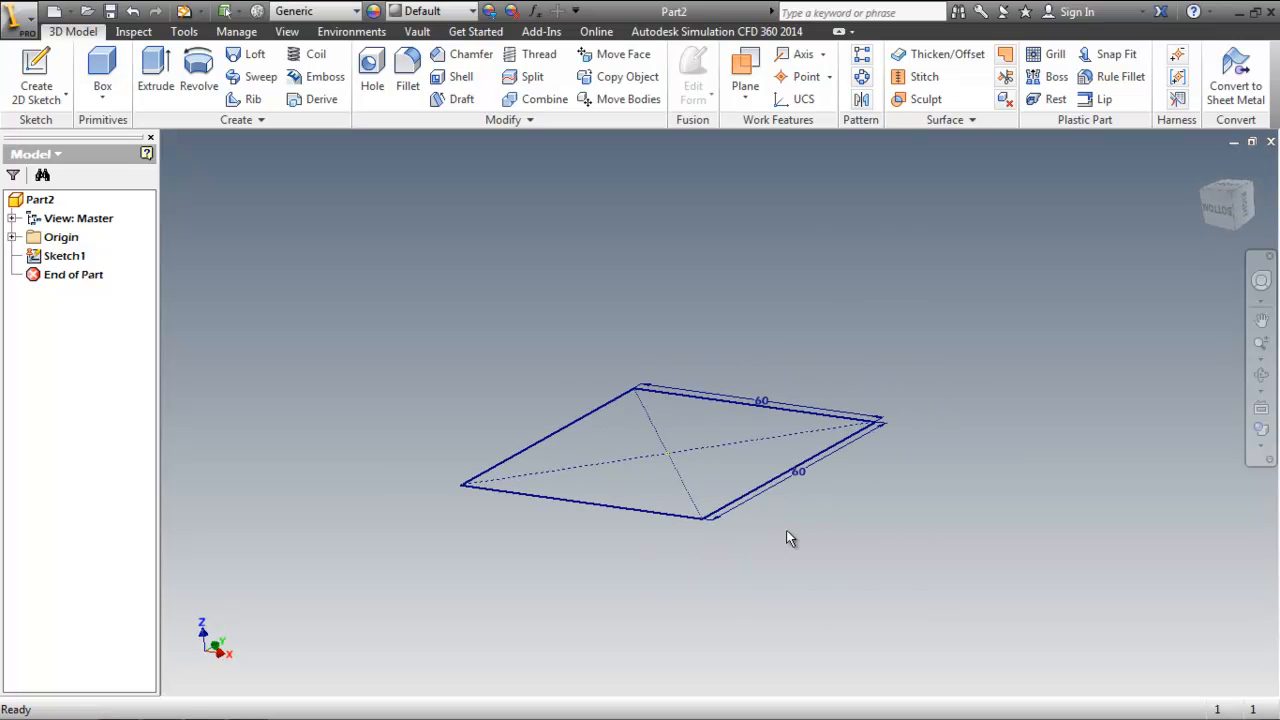
pyautogui.scroll(2, 786, 538)
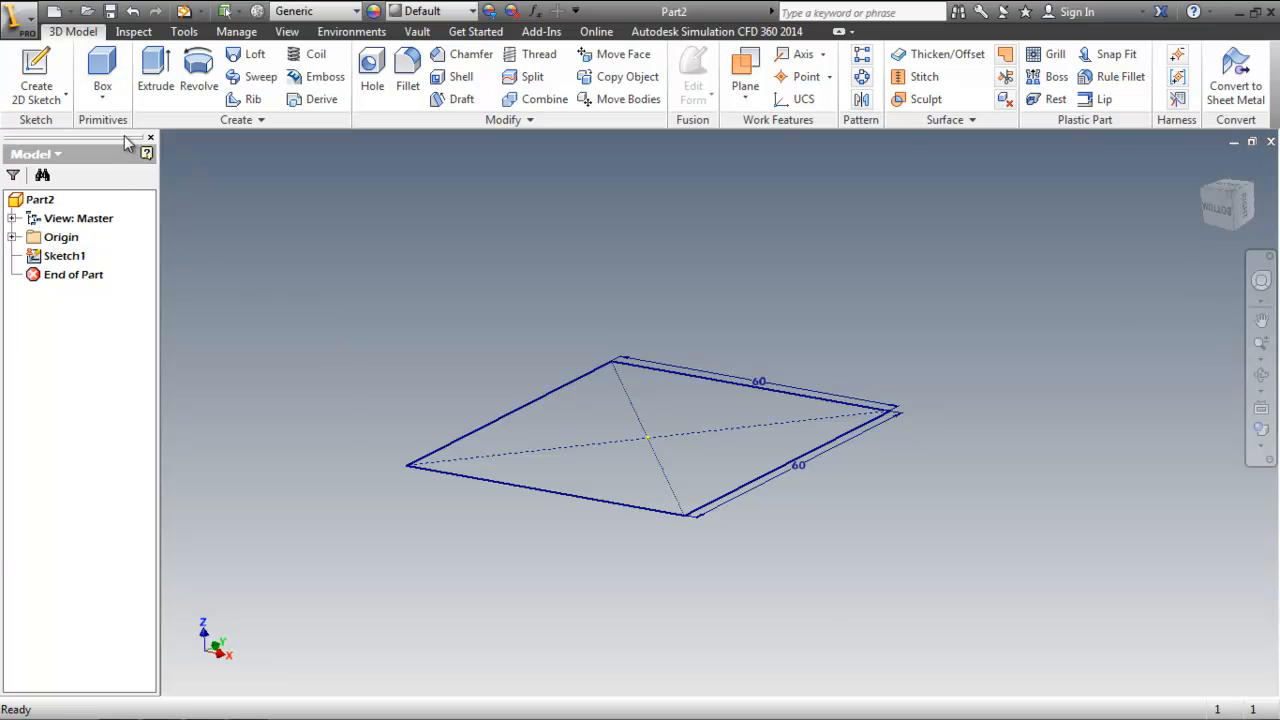
pyautogui.click(157, 64)
pyautogui.moveTo(569, 363); pyautogui.dragTo(522, 459, button='middle')
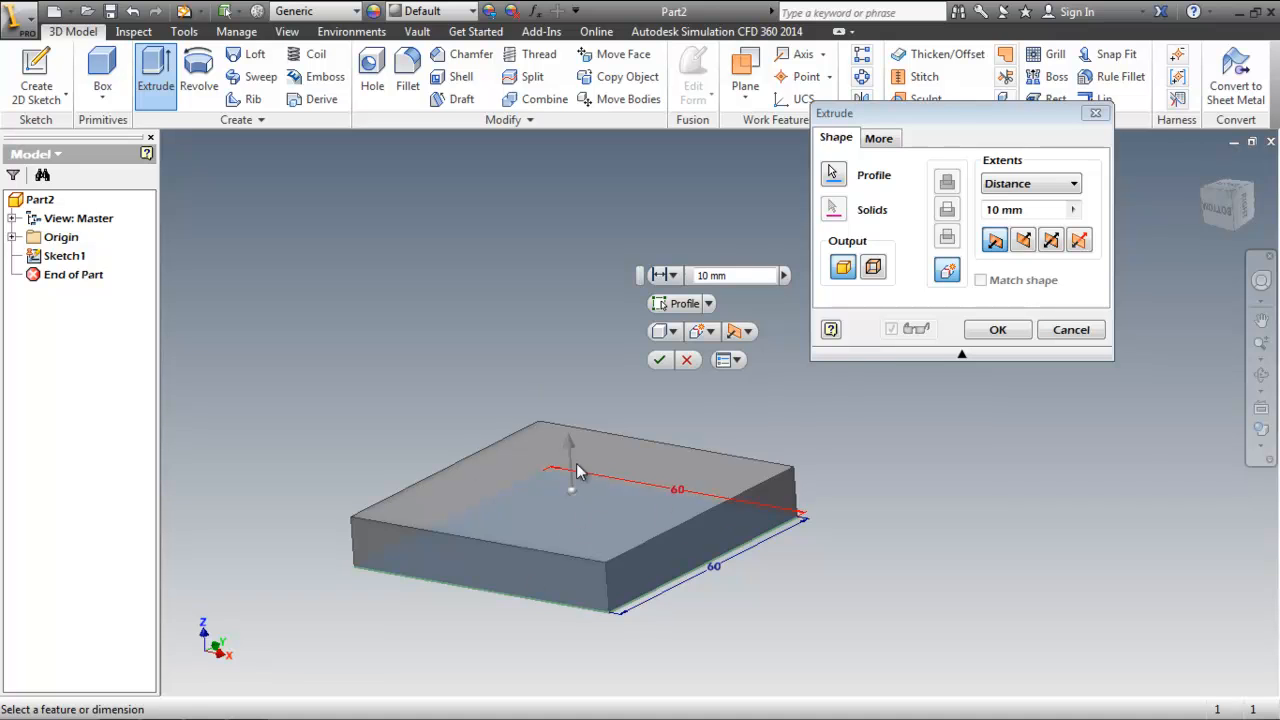
pyautogui.moveTo(572, 455)
pyautogui.mouseDown()
pyautogui.moveTo(547, 214)
pyautogui.moveTo(589, 660)
pyautogui.moveTo(588, 438)
pyautogui.moveTo(616, 249)
pyautogui.mouseUp()
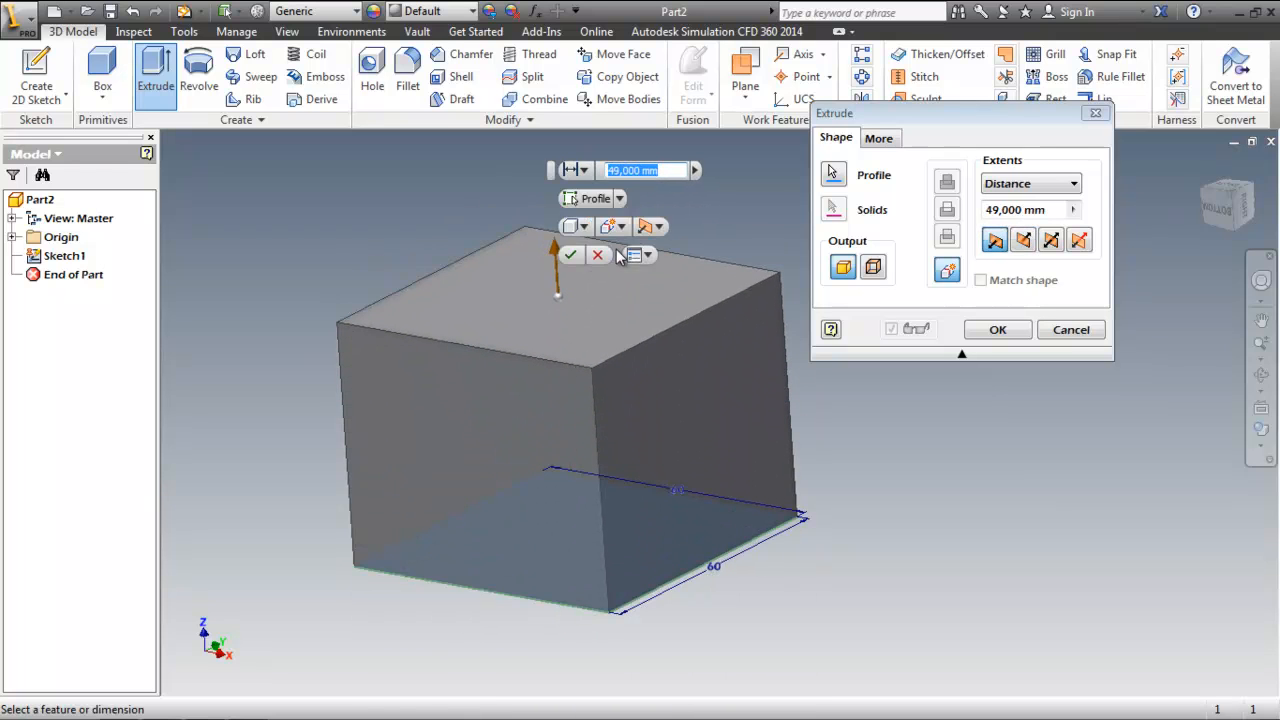
pyautogui.click(877, 139)
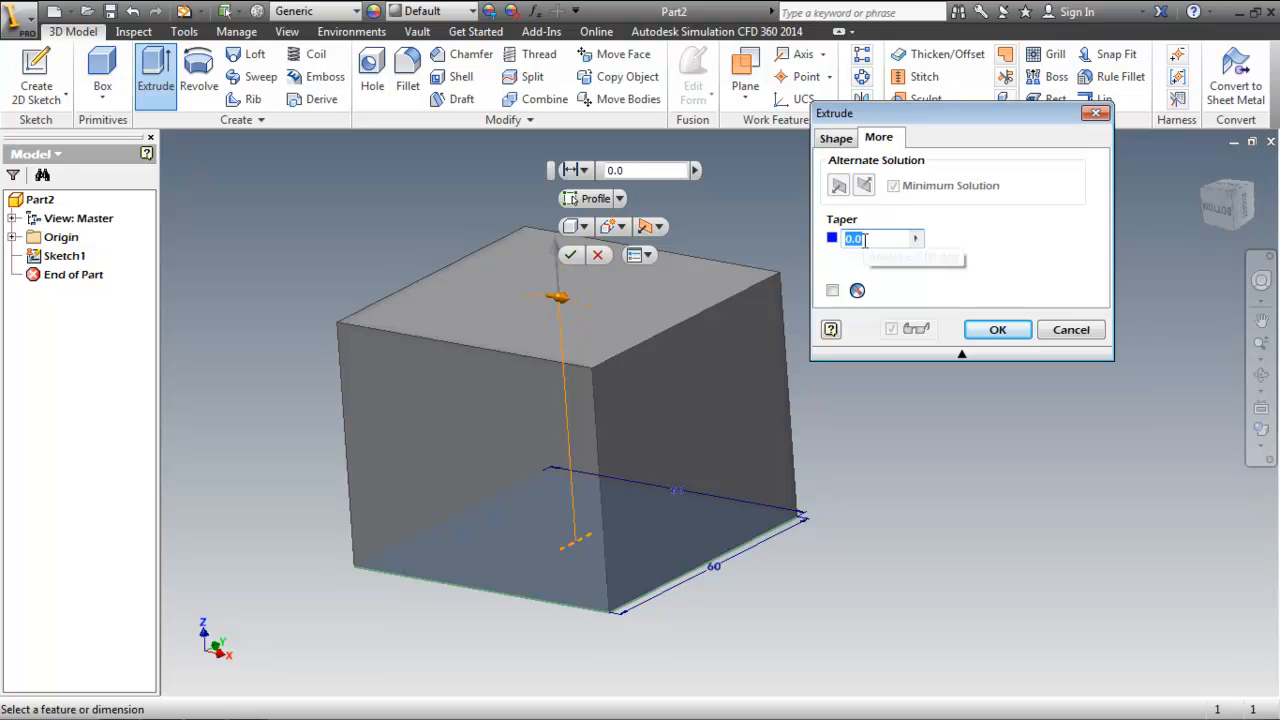
pyautogui.write('-2')
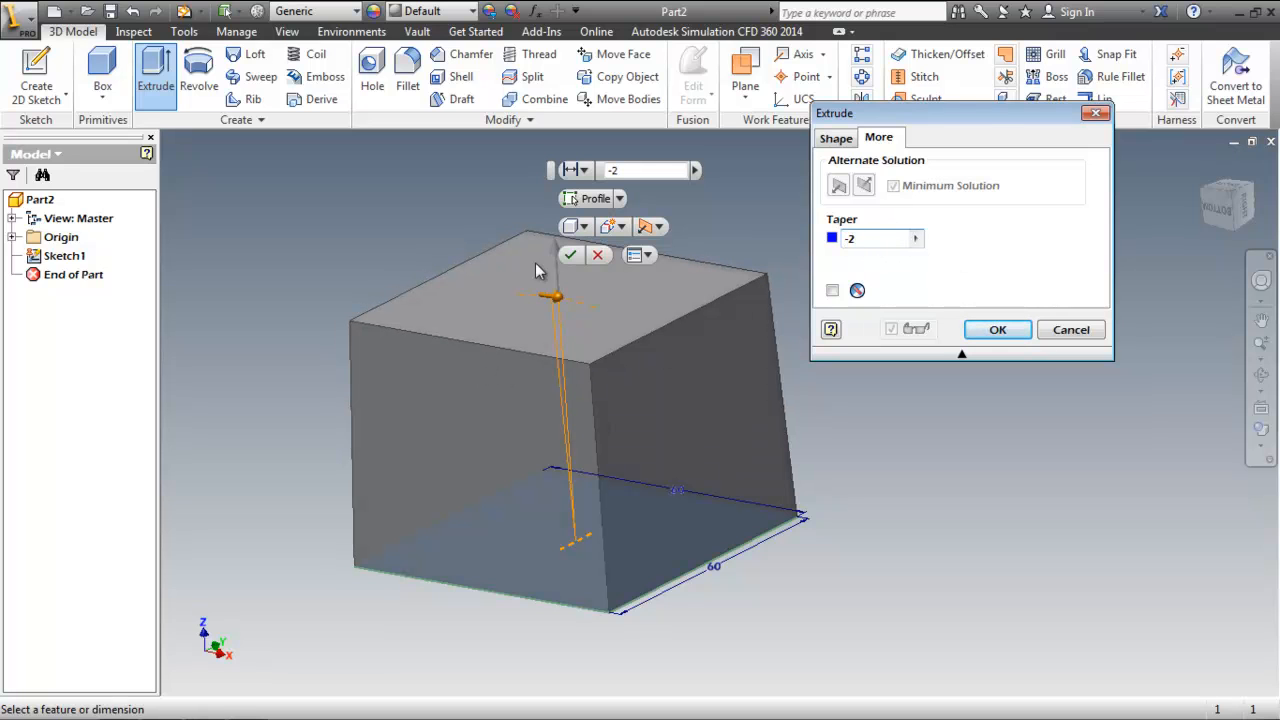
# - Set the extrusion distance to 70 mm and complete the tapered block
pyautogui.click(848, 140)
pyautogui.moveTo(542, 280); pyautogui.dragTo(437, 353, button='middle')
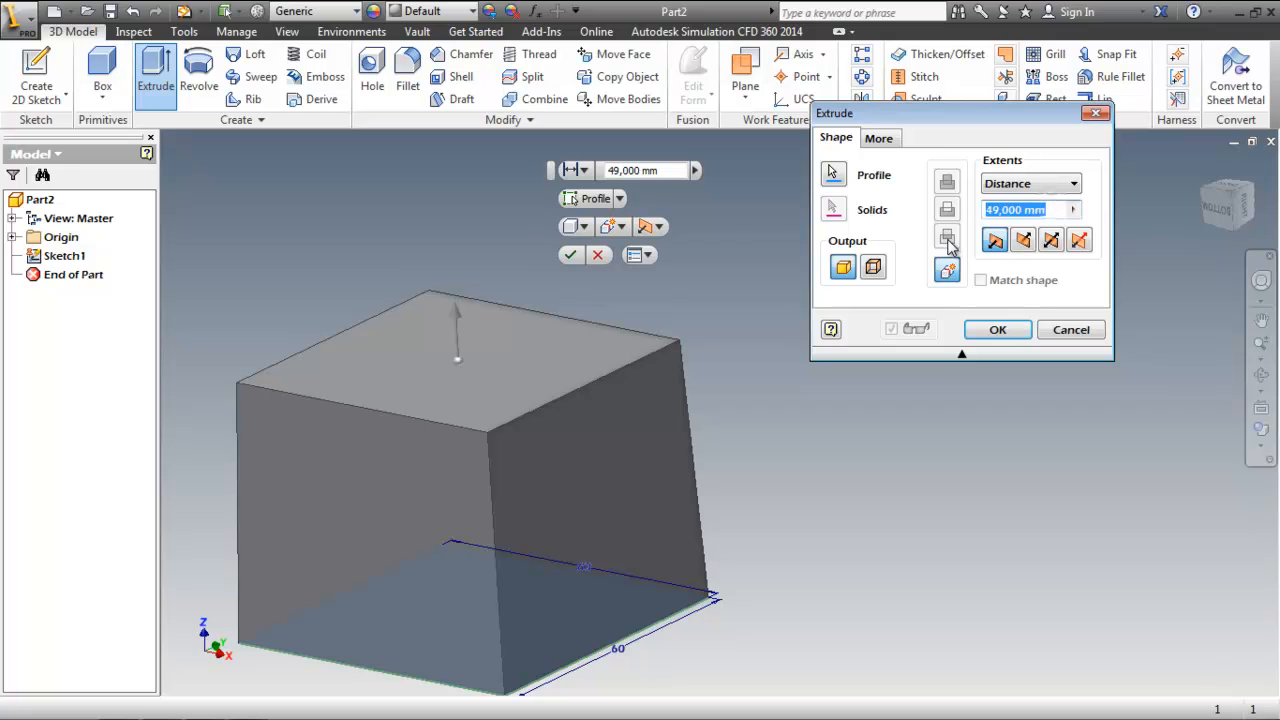
pyautogui.write('70')
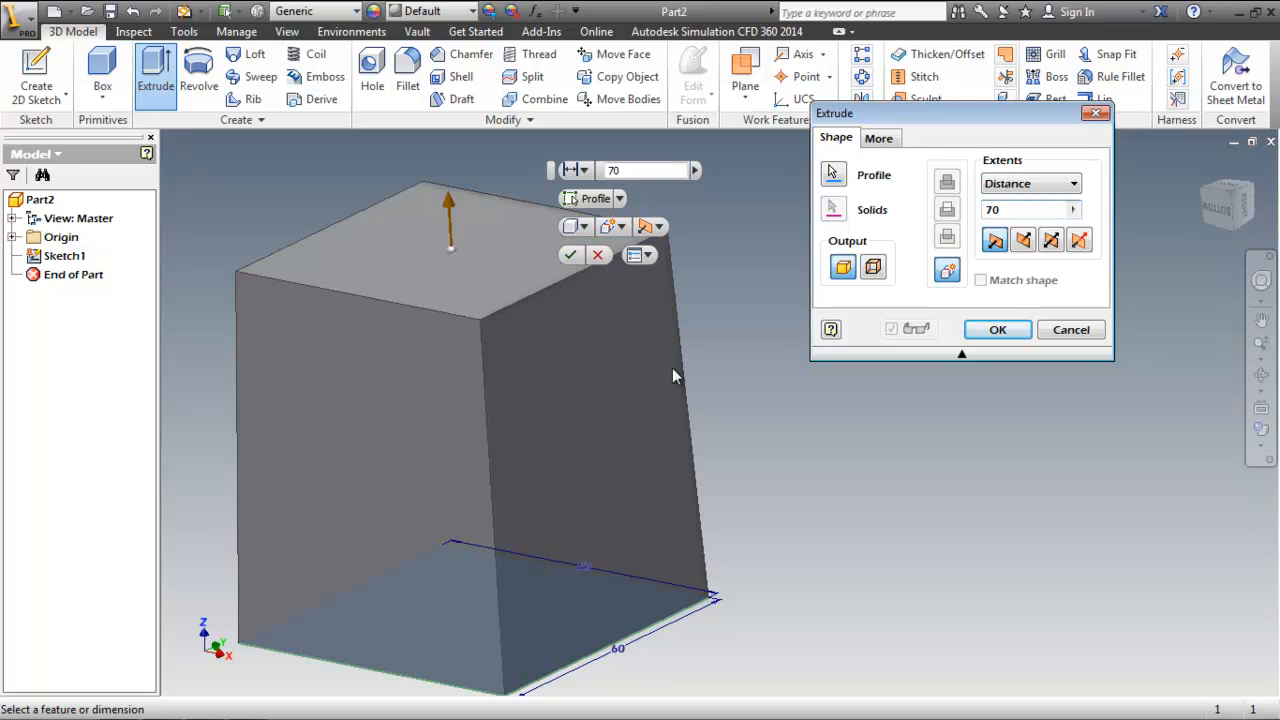
pyautogui.scroll(2, 720, 387)
pyautogui.moveTo(720, 387); pyautogui.dragTo(744, 390, button='middle')
pyautogui.scroll(-2, 744, 390)
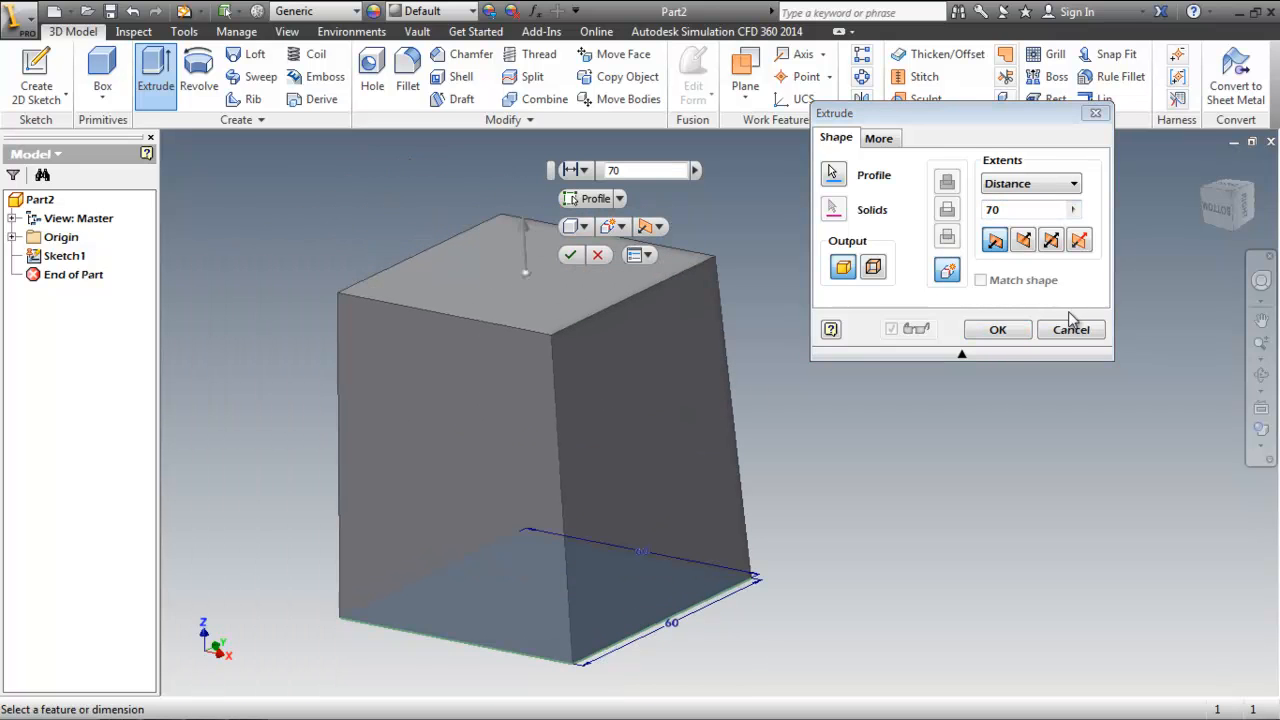
pyautogui.click(997, 330)
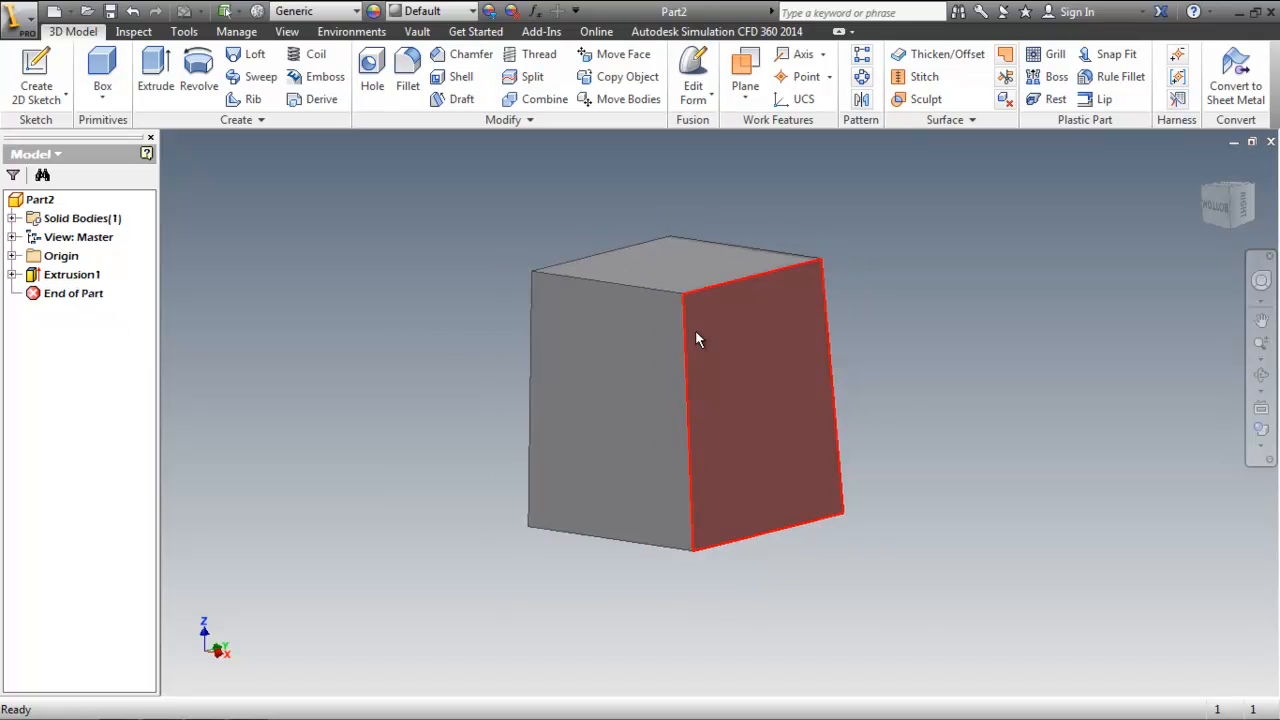
# - Start a new sketch on the YZ origin plane through the middle of the tapered block
pyautogui.moveTo(691, 329); pyautogui.dragTo(695, 347, button='middle')
pyautogui.scroll(-2, 695, 346)
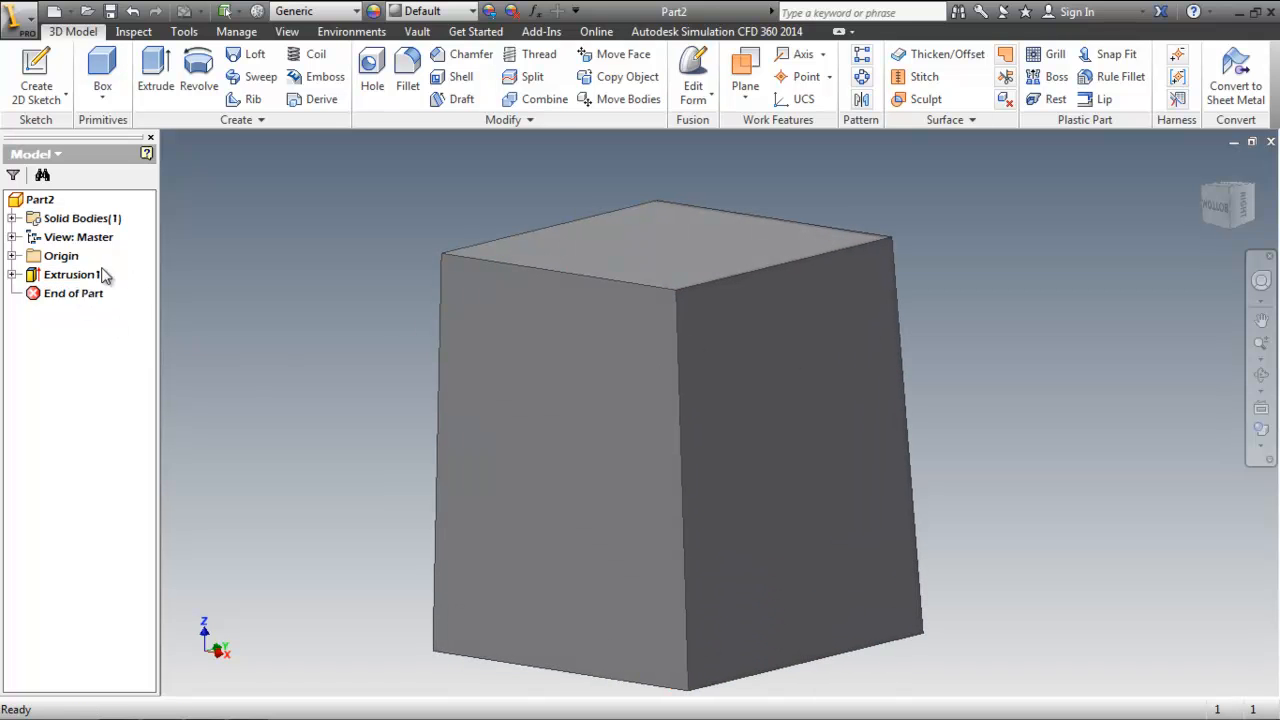
pyautogui.click(12, 256)
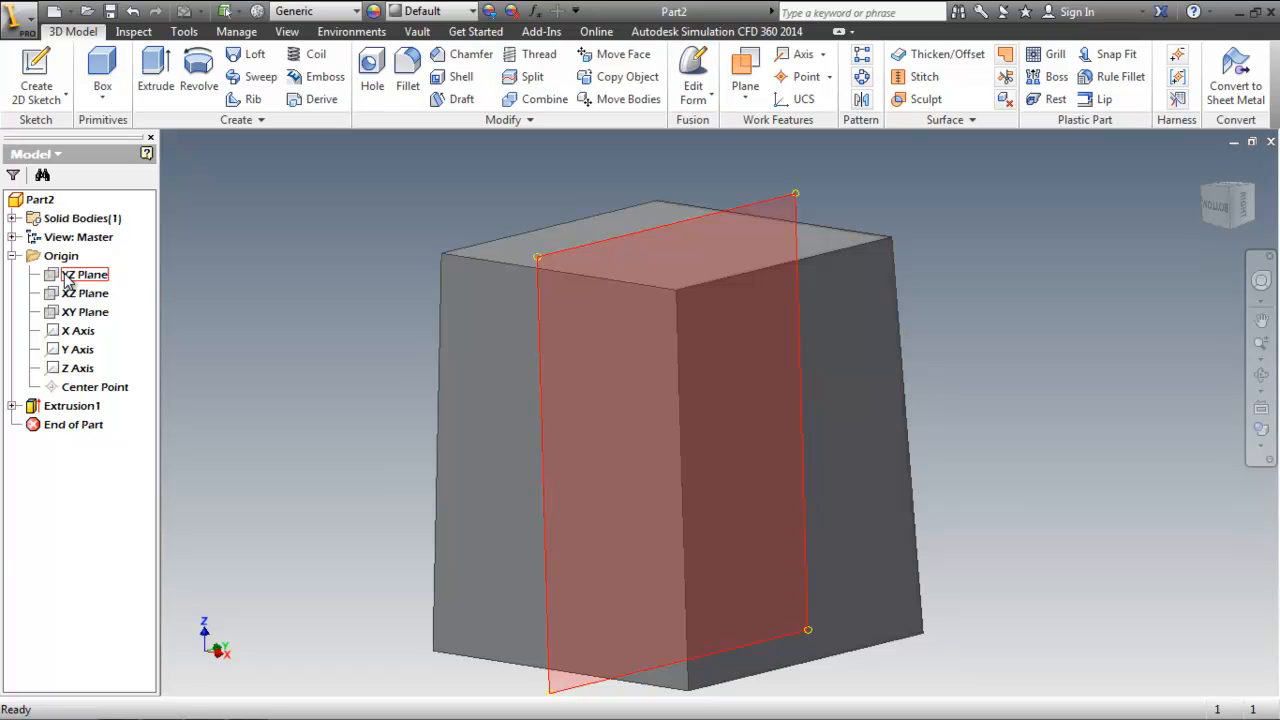
pyautogui.click(80, 275)
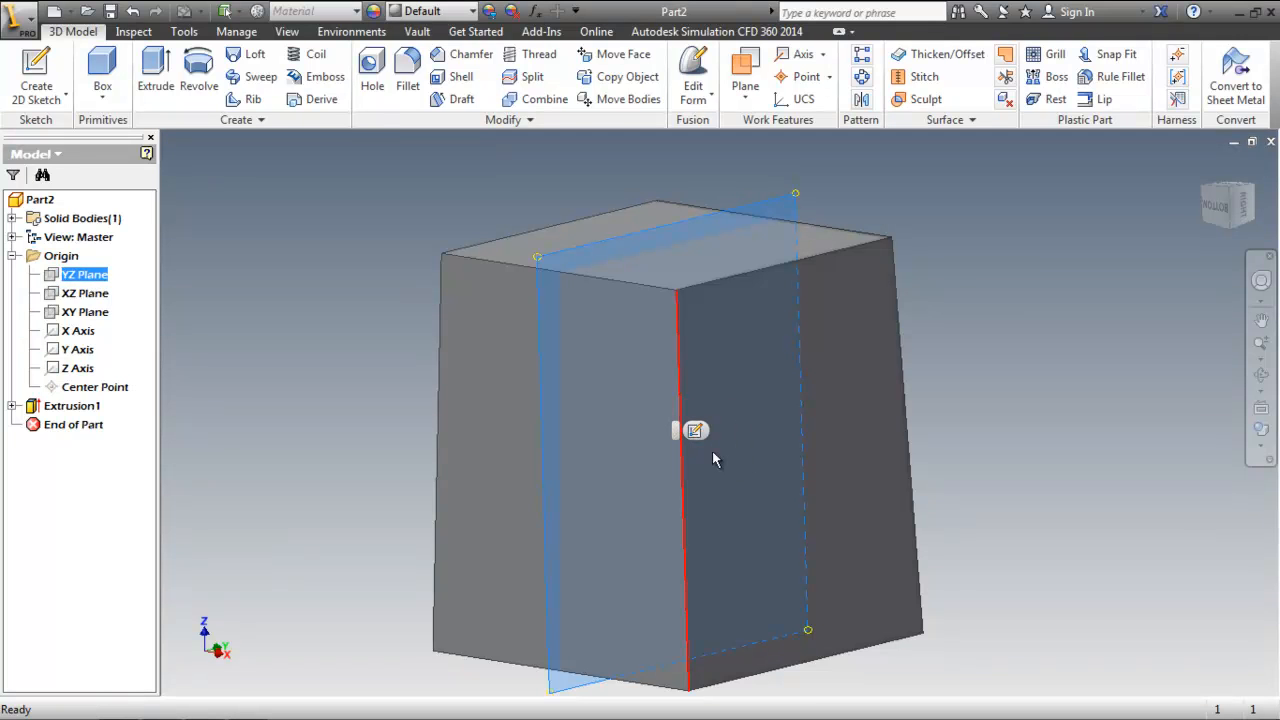
pyautogui.click(695, 431)
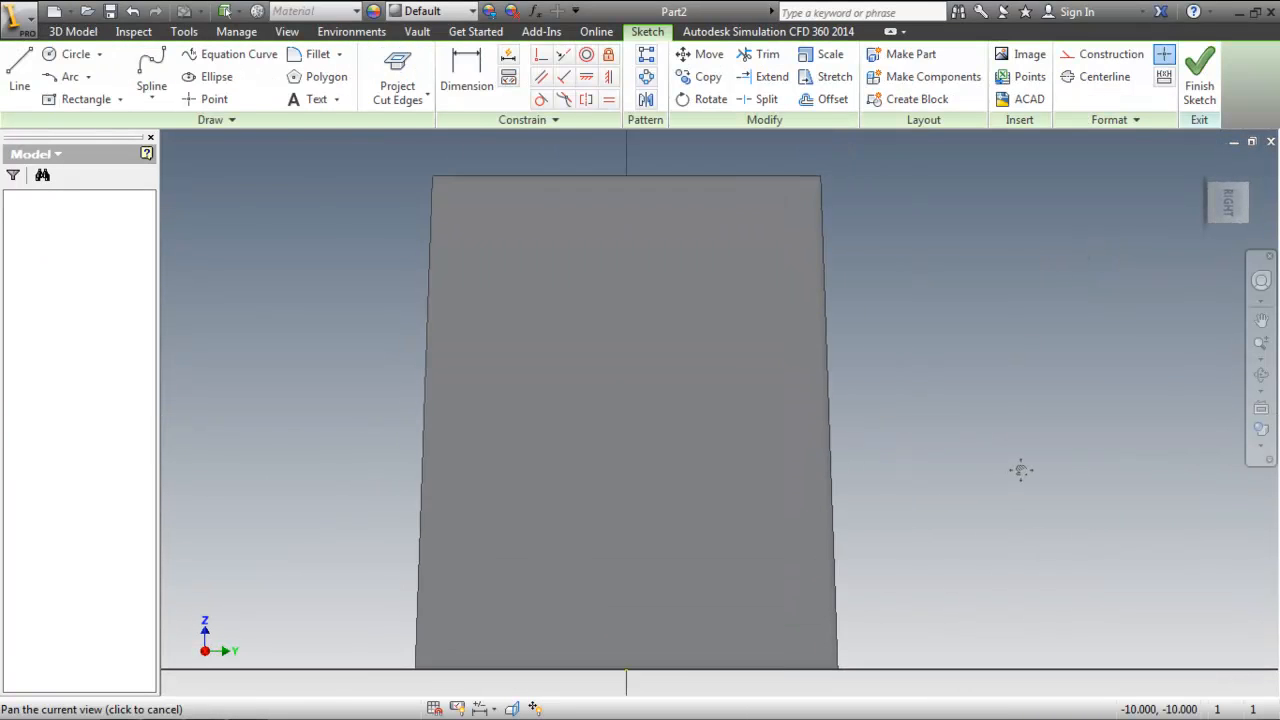
# - Slice the graphics of the tapered block at the YZ sketch plane
pyautogui.scroll(-4, 888, 294)
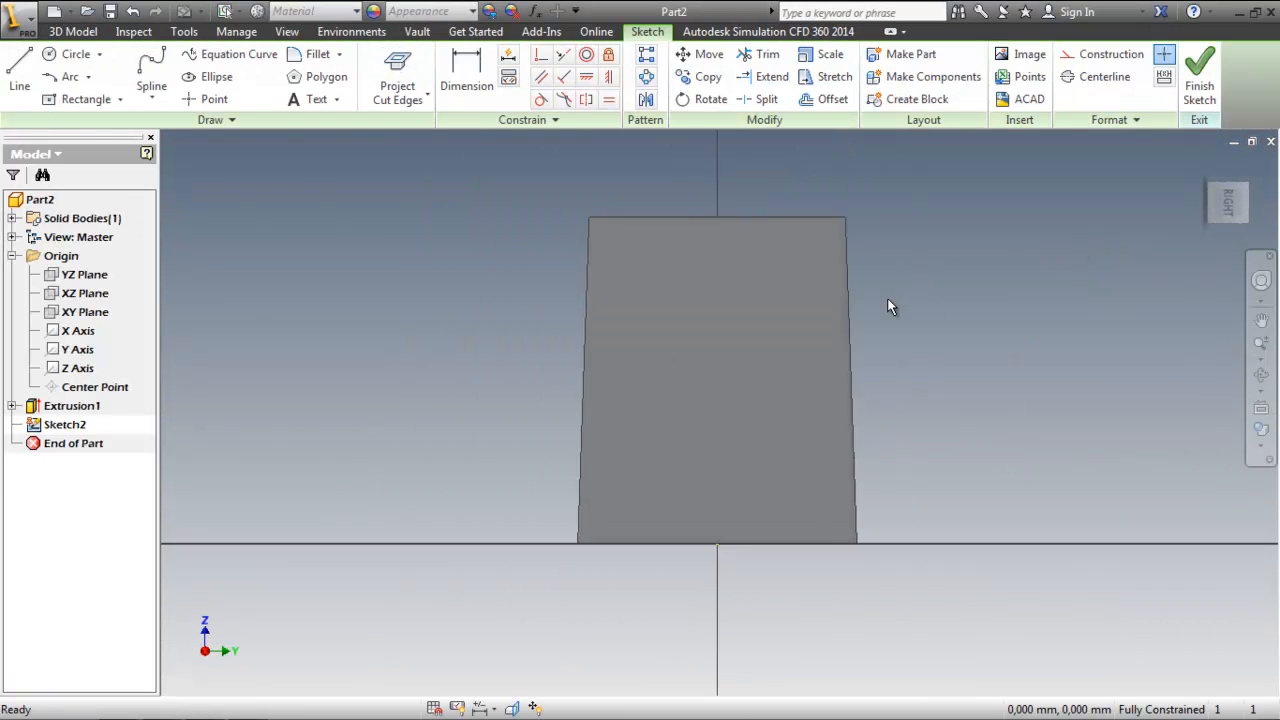
pyautogui.press('F6')
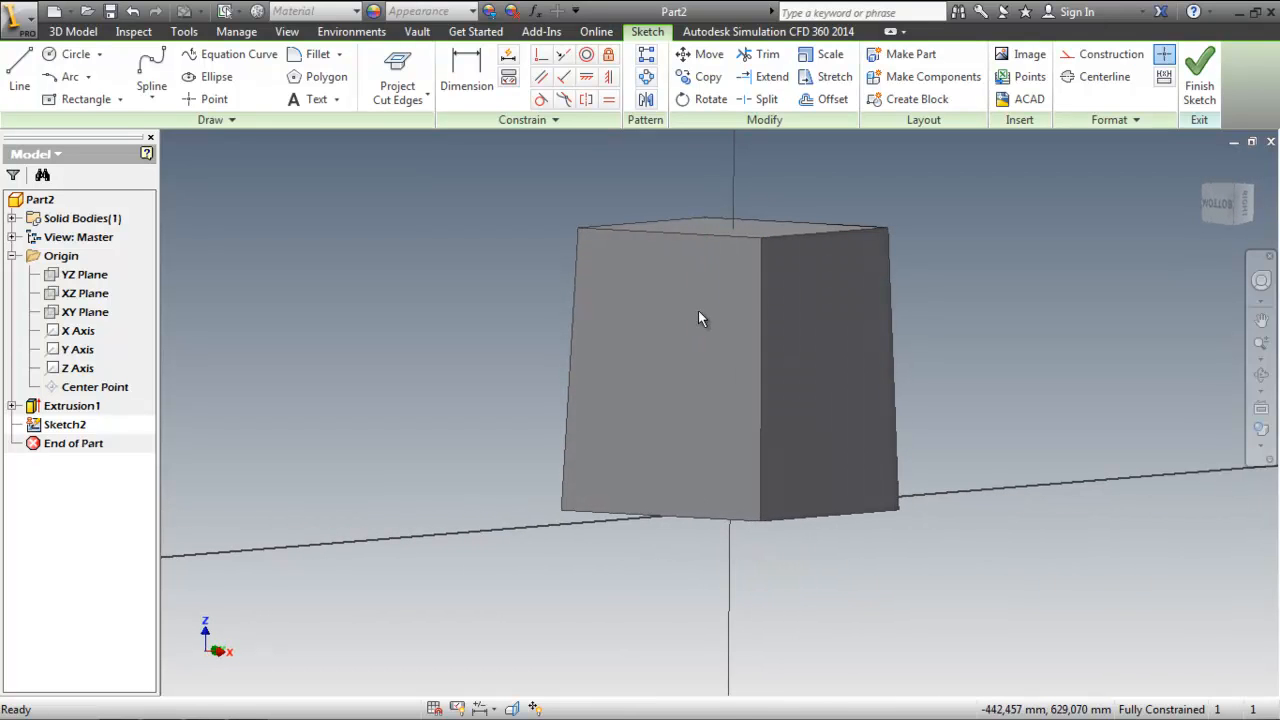
pyautogui.keyDown('shift'); pyautogui.moveTo(894, 293); pyautogui.dragTo(970, 300, button='middle'); pyautogui.keyUp('shift')
pyautogui.click(1238, 207)
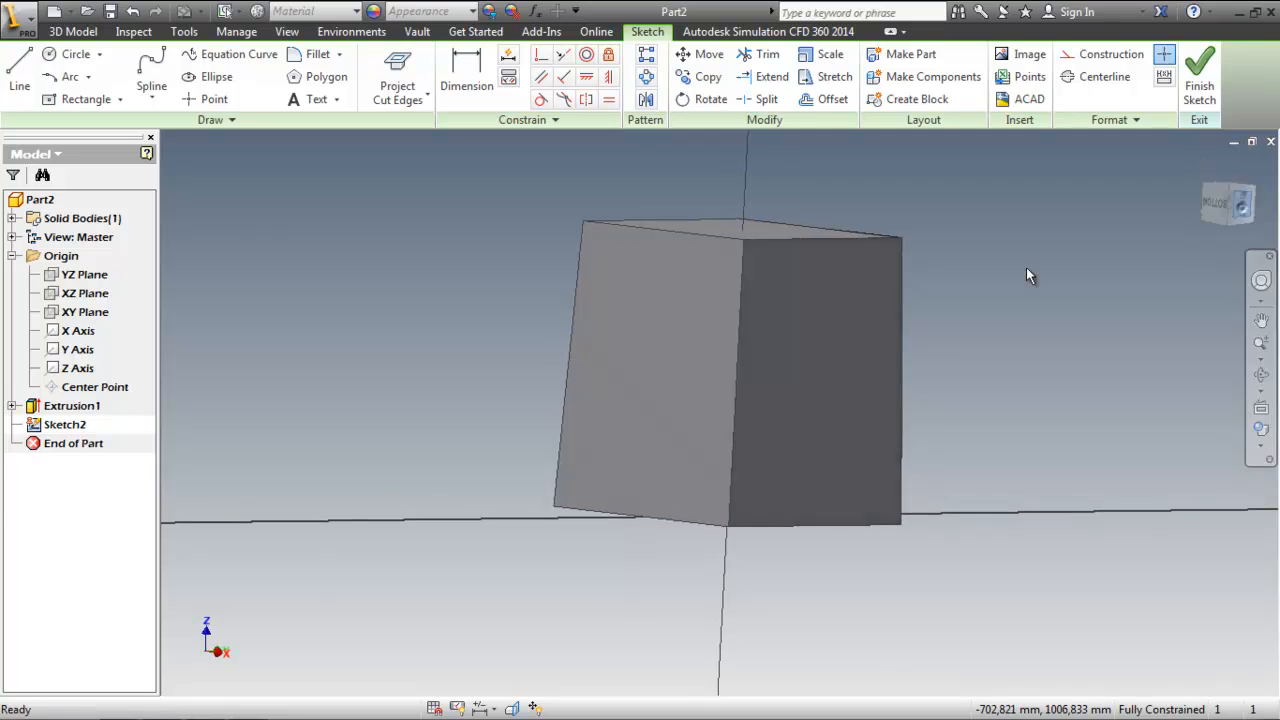
pyautogui.moveTo(612, 349); pyautogui.dragTo(608, 360, button='middle')
pyautogui.scroll(1, 608, 360)
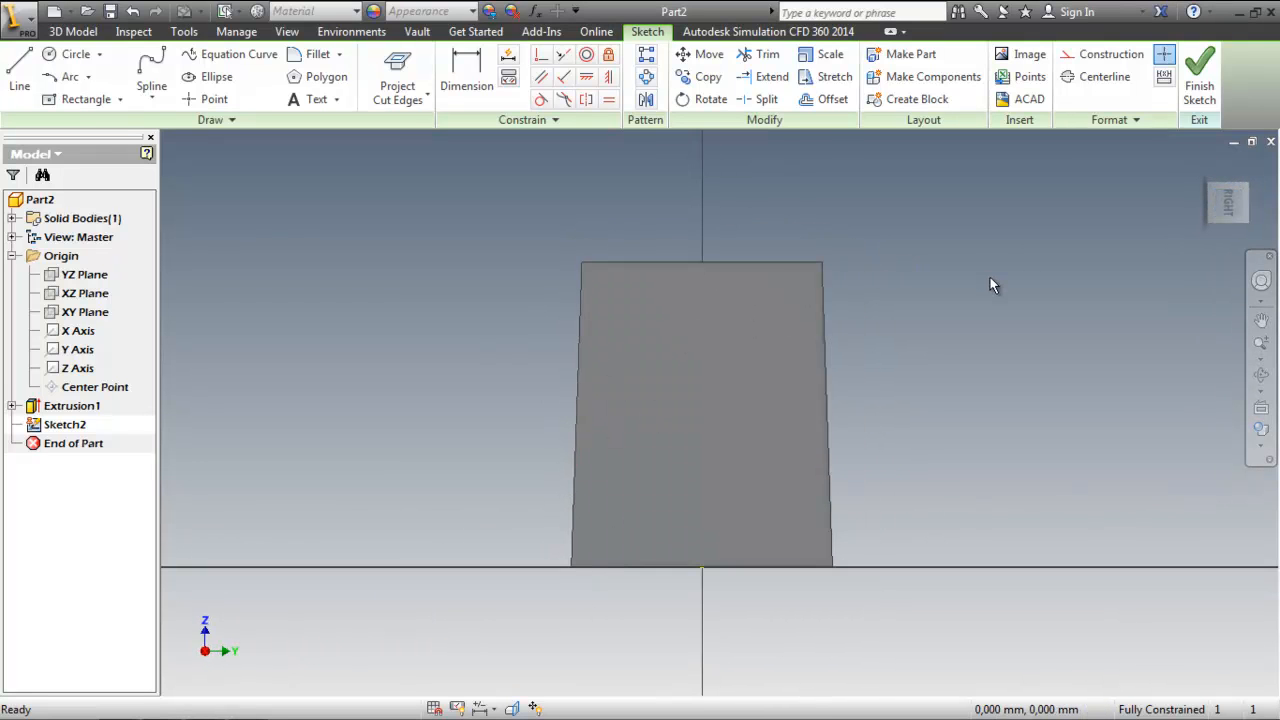
pyautogui.click(511, 708)
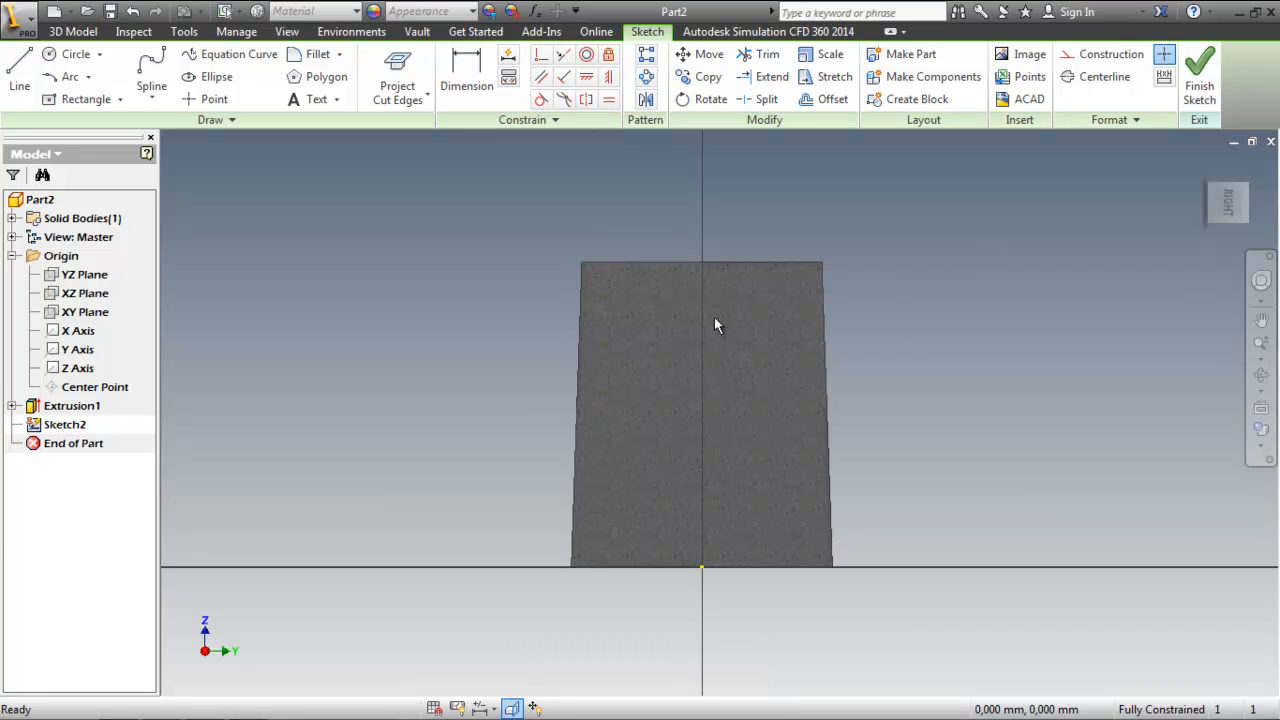
pyautogui.moveTo(726, 457)
pyautogui.keyDown('shift'); pyautogui.mouseDown(button='middle')
pyautogui.moveTo(719, 334)
pyautogui.moveTo(941, 309)
pyautogui.moveTo(983, 400)
pyautogui.moveTo(830, 401)
pyautogui.moveTo(922, 363)
pyautogui.mouseUp(button='middle'); pyautogui.keyUp('shift')
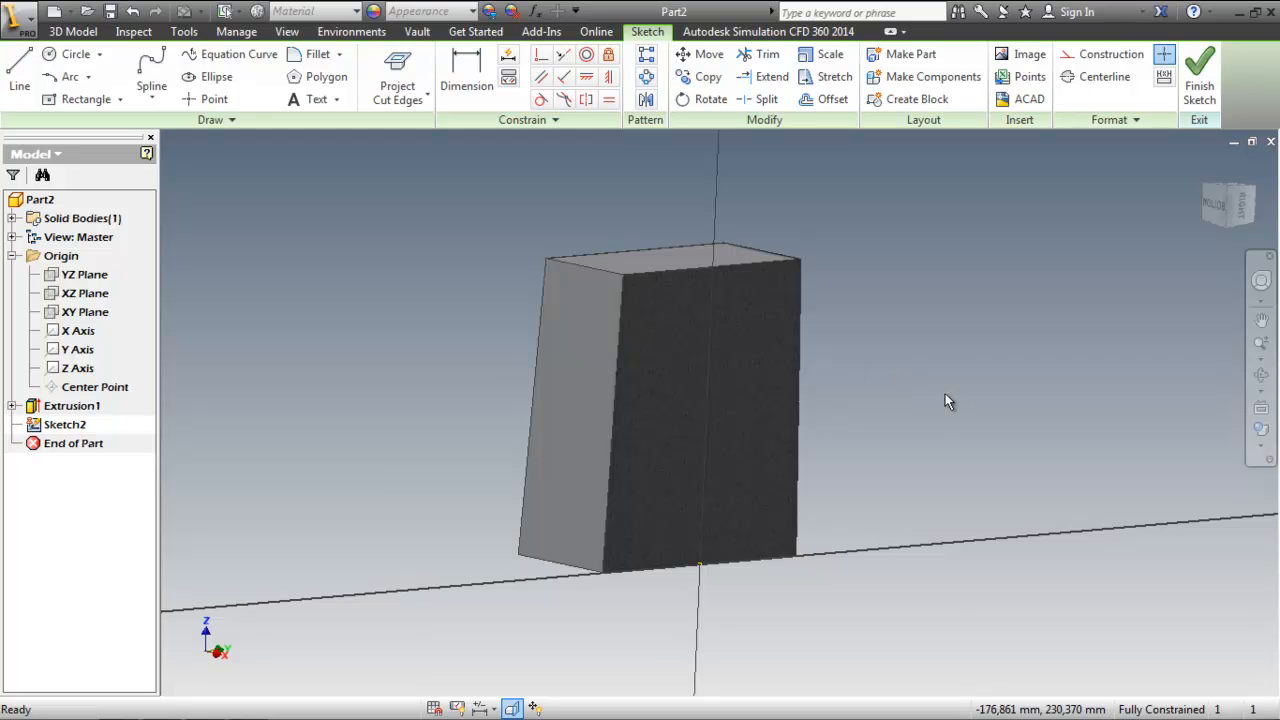
pyautogui.click(1242, 212)
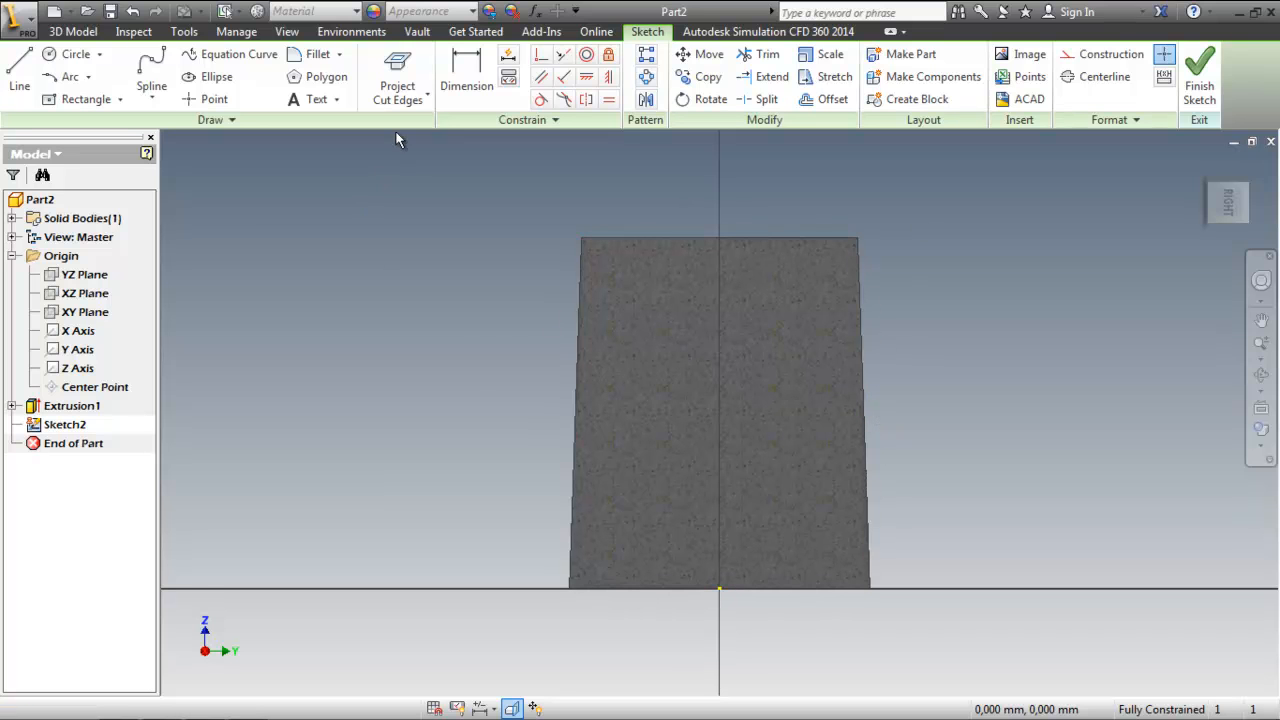
# - Project the tapered block's cut edges into the YZ-plane sketch
pyautogui.click(403, 100)
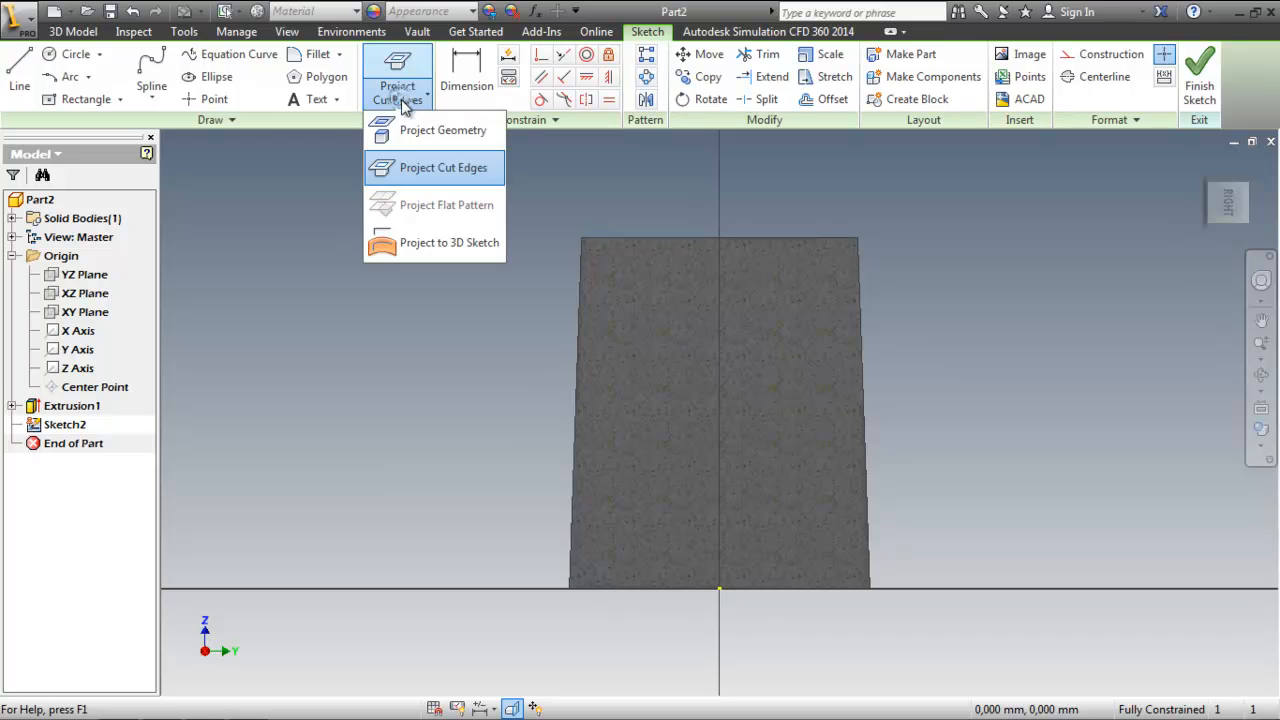
pyautogui.click(445, 170)
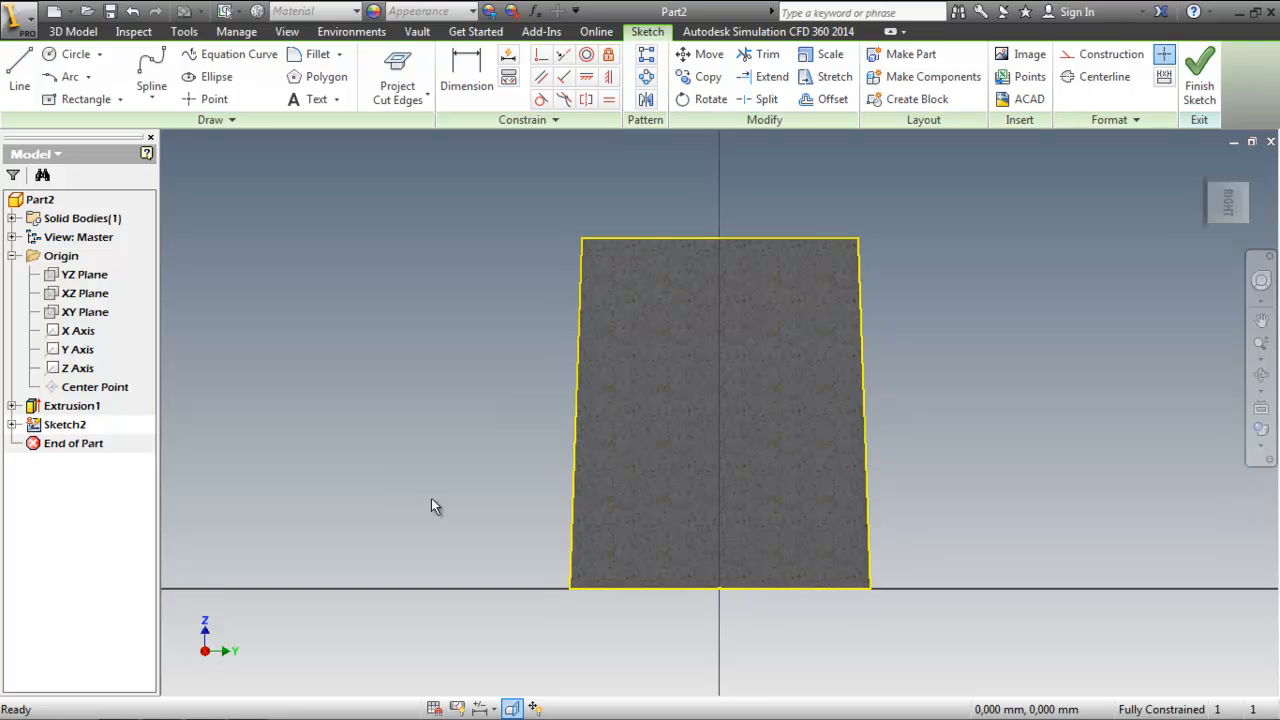
# - Draw a three-point arc of about 8.9 mm radius inside the block outline, with its crown on the top edge near the centre
pyautogui.click(88, 77)
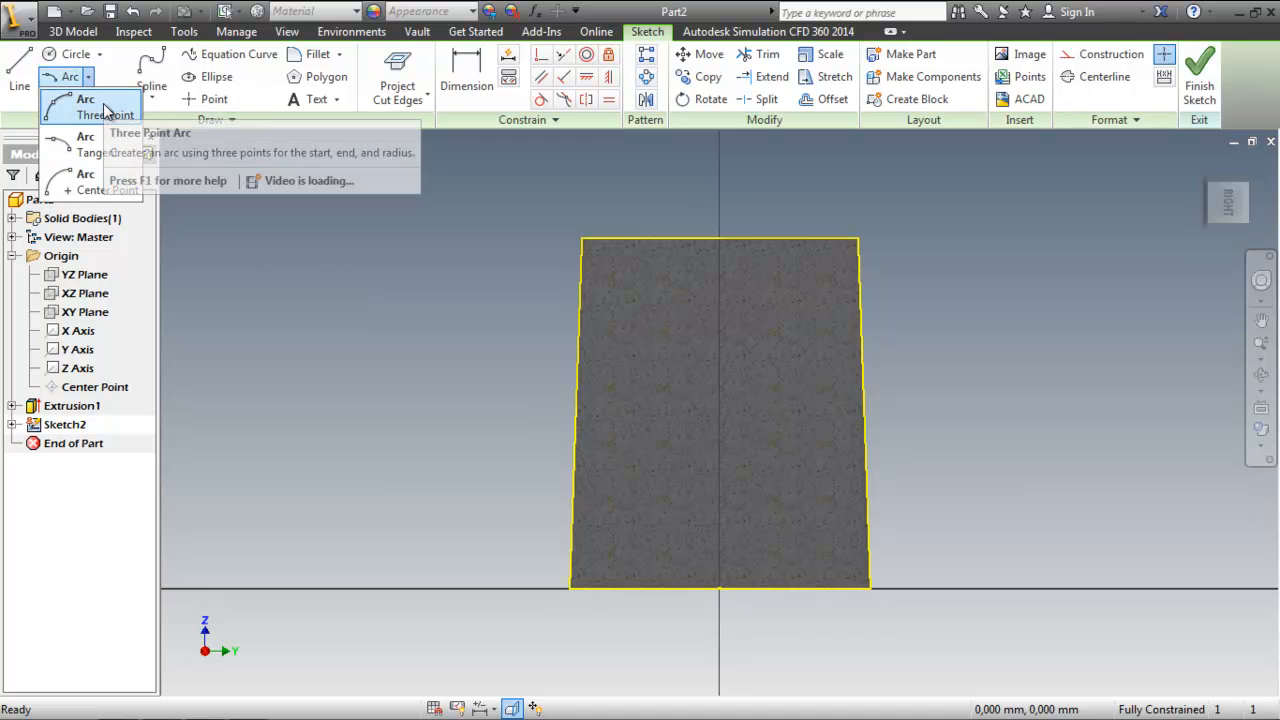
pyautogui.click(112, 115)
pyautogui.click(88, 77)
pyautogui.click(100, 105)
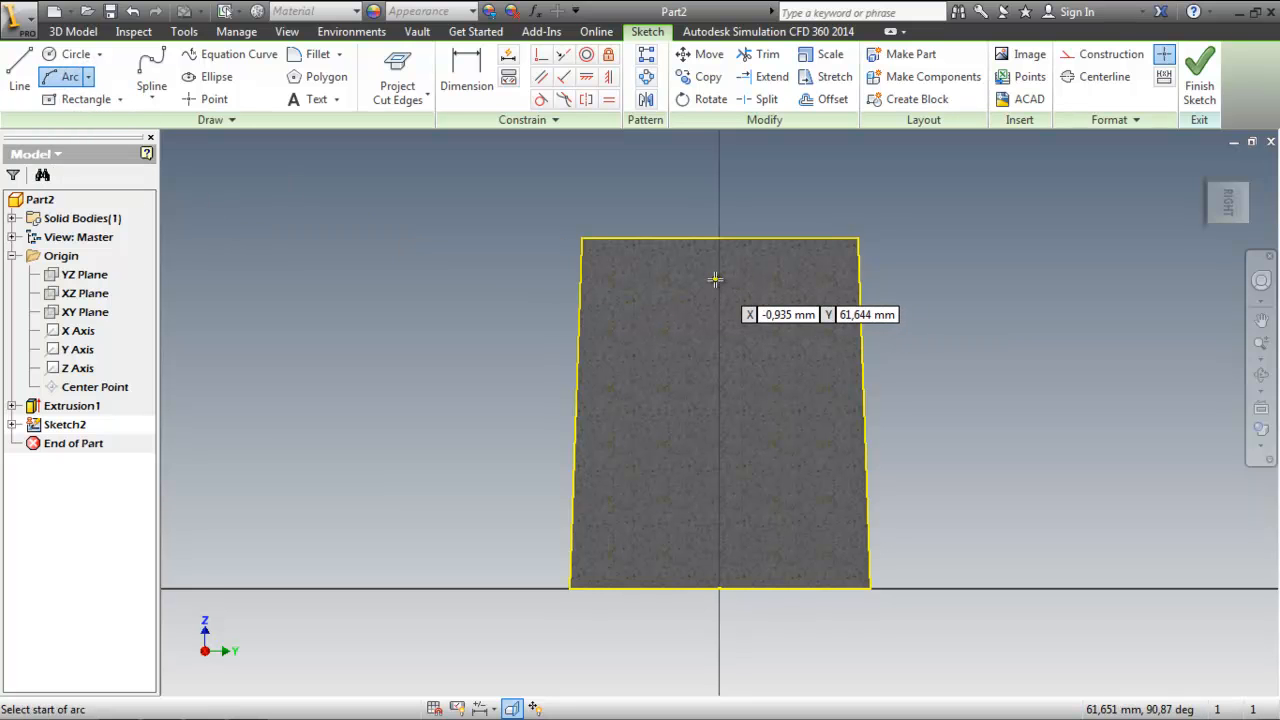
pyautogui.click(676, 275)
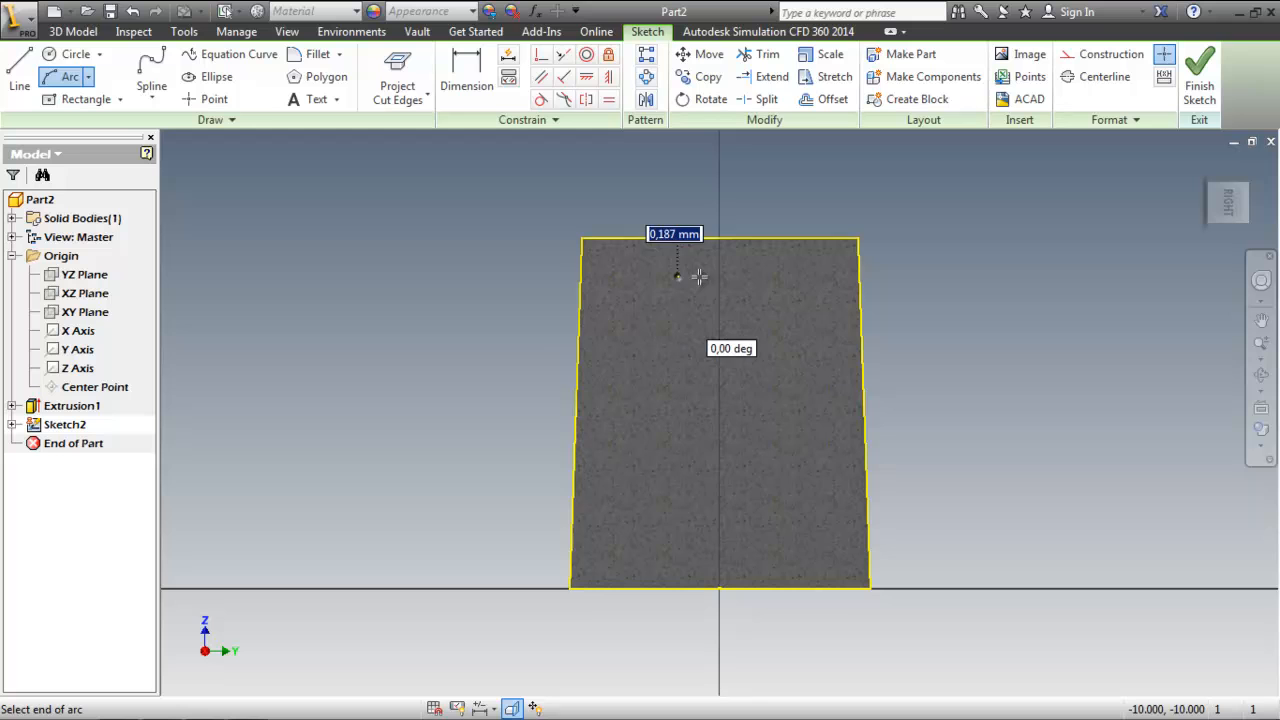
pyautogui.click(766, 276)
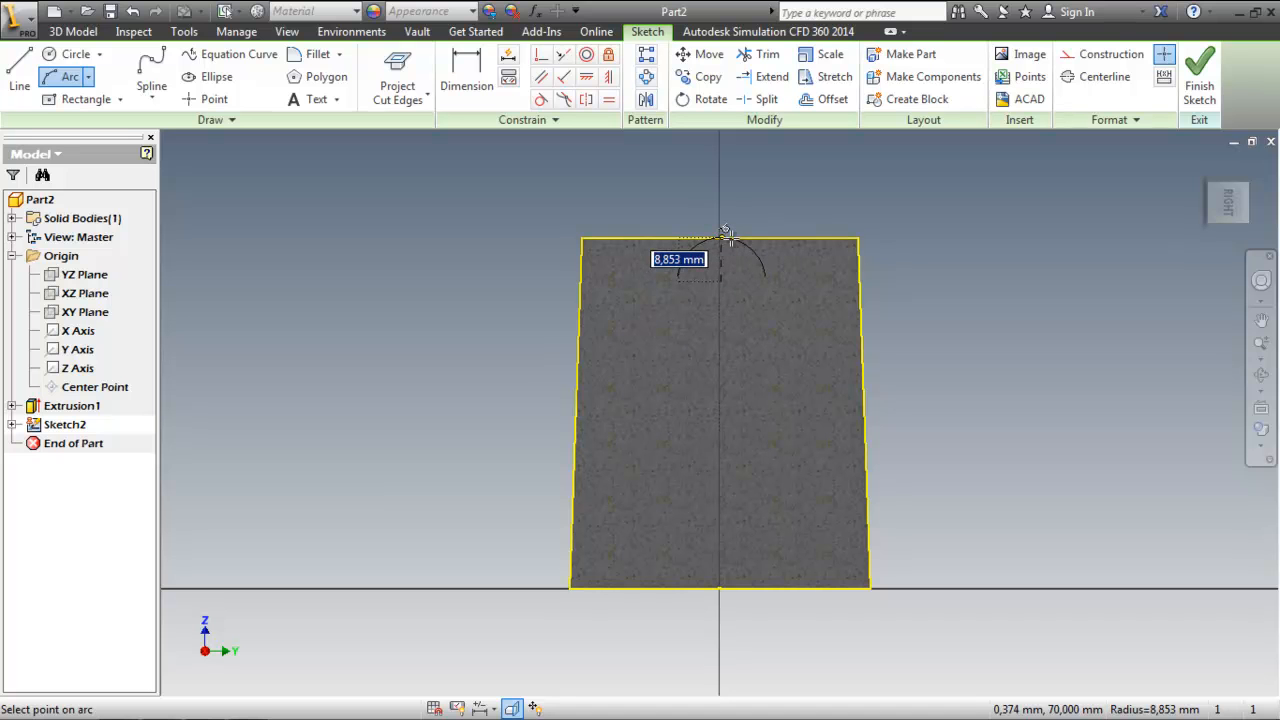
pyautogui.scroll(5, 726, 232)
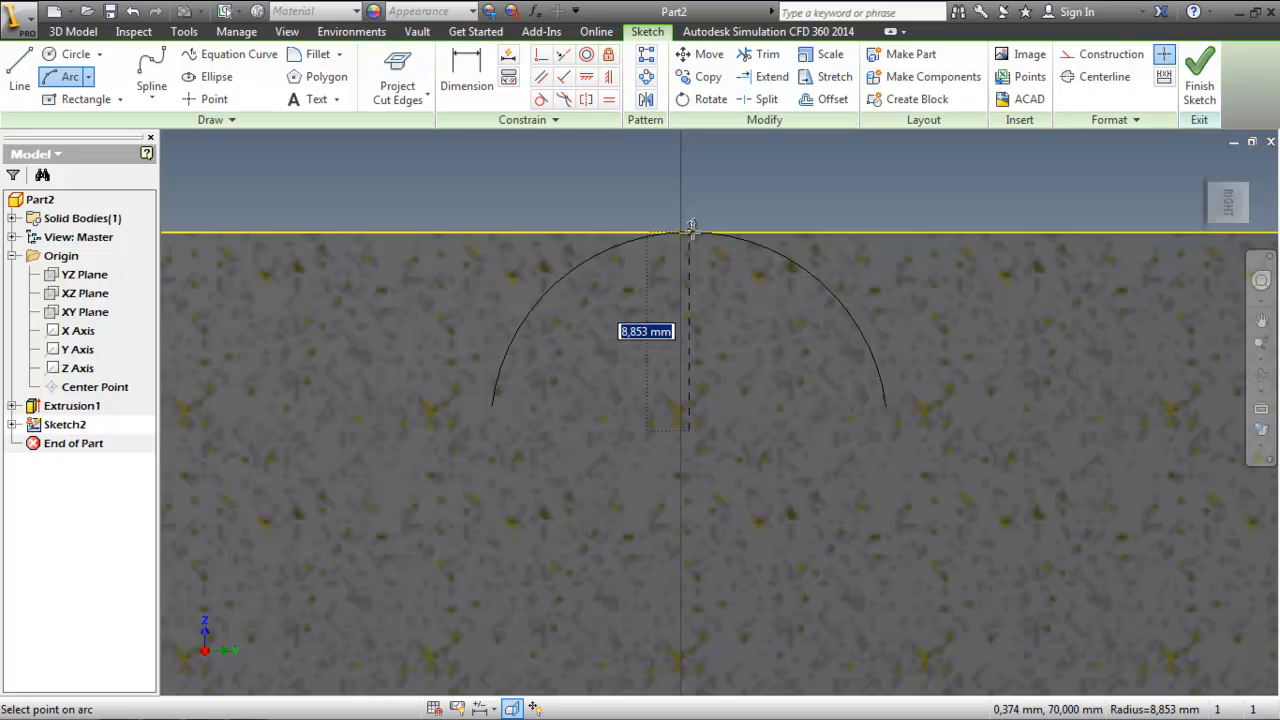
pyautogui.click(690, 228)
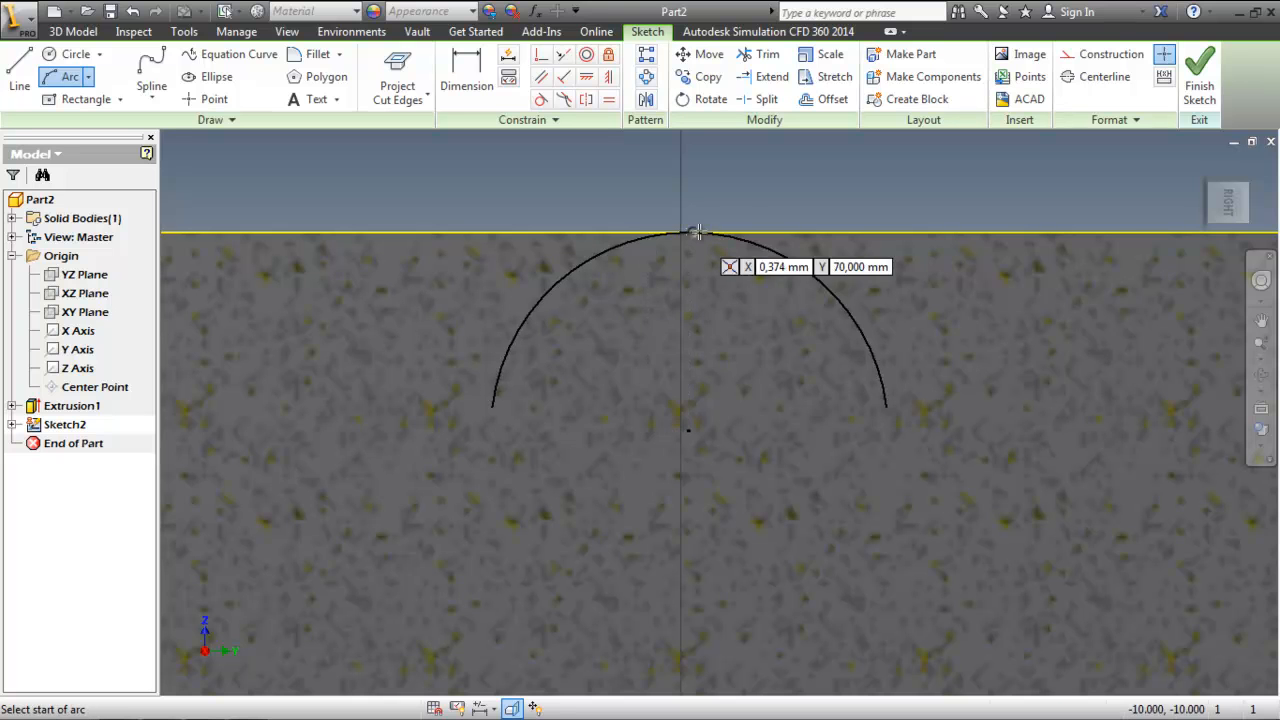
pyautogui.scroll(5, 737, 200)
pyautogui.press('Escape')
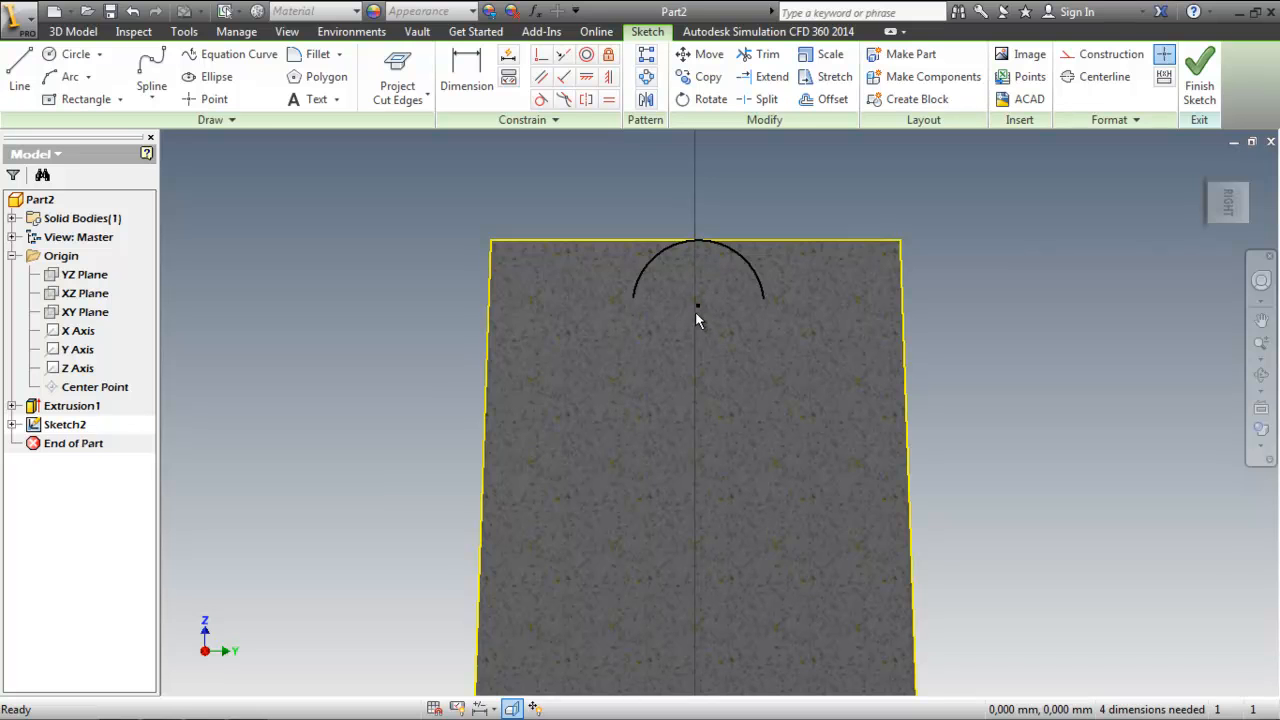
# - Align the arc's centre vertically with the midpoint of the block's top edge using a Vertical constraint
pyautogui.click(608, 80)
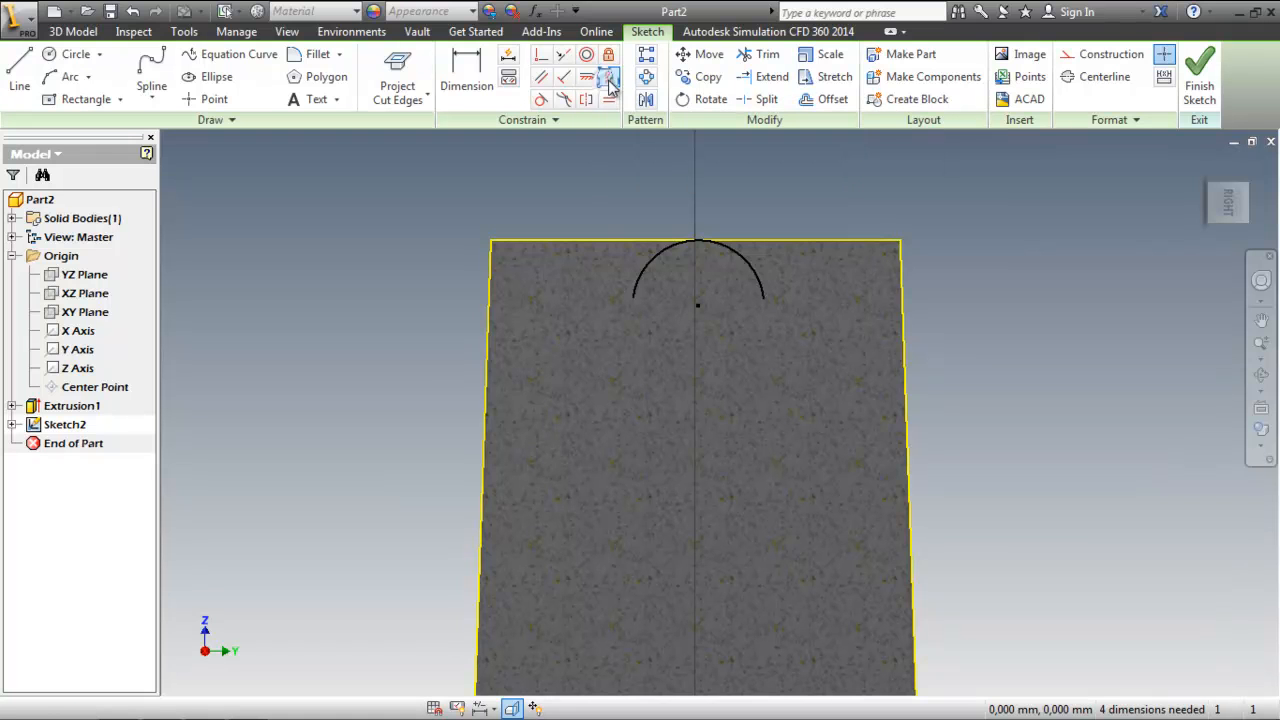
pyautogui.click(700, 308)
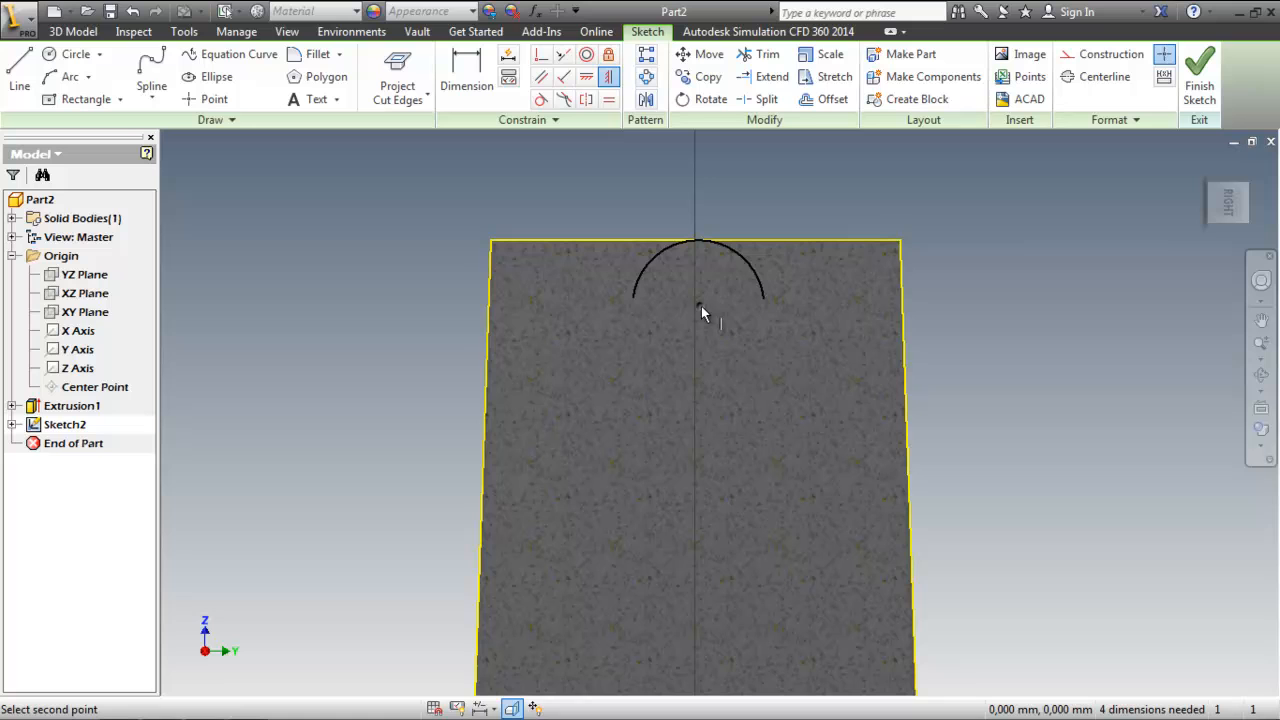
pyautogui.click(696, 244)
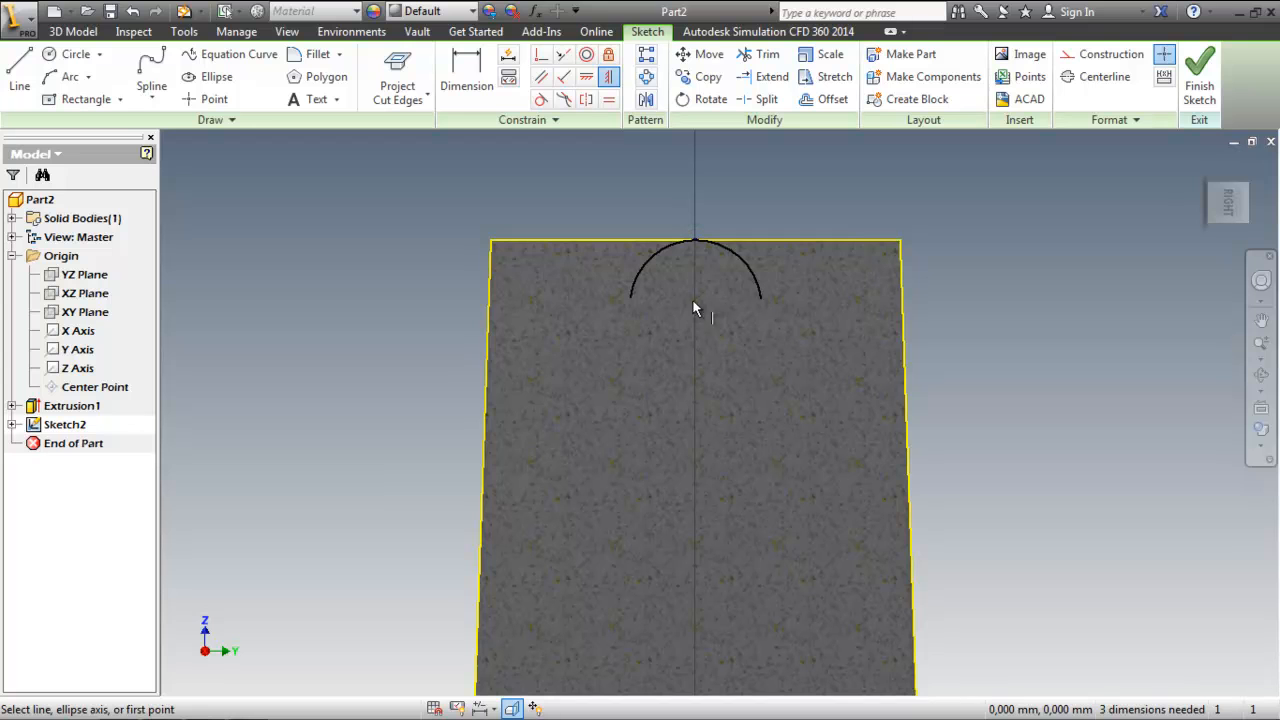
pyautogui.press('Escape')
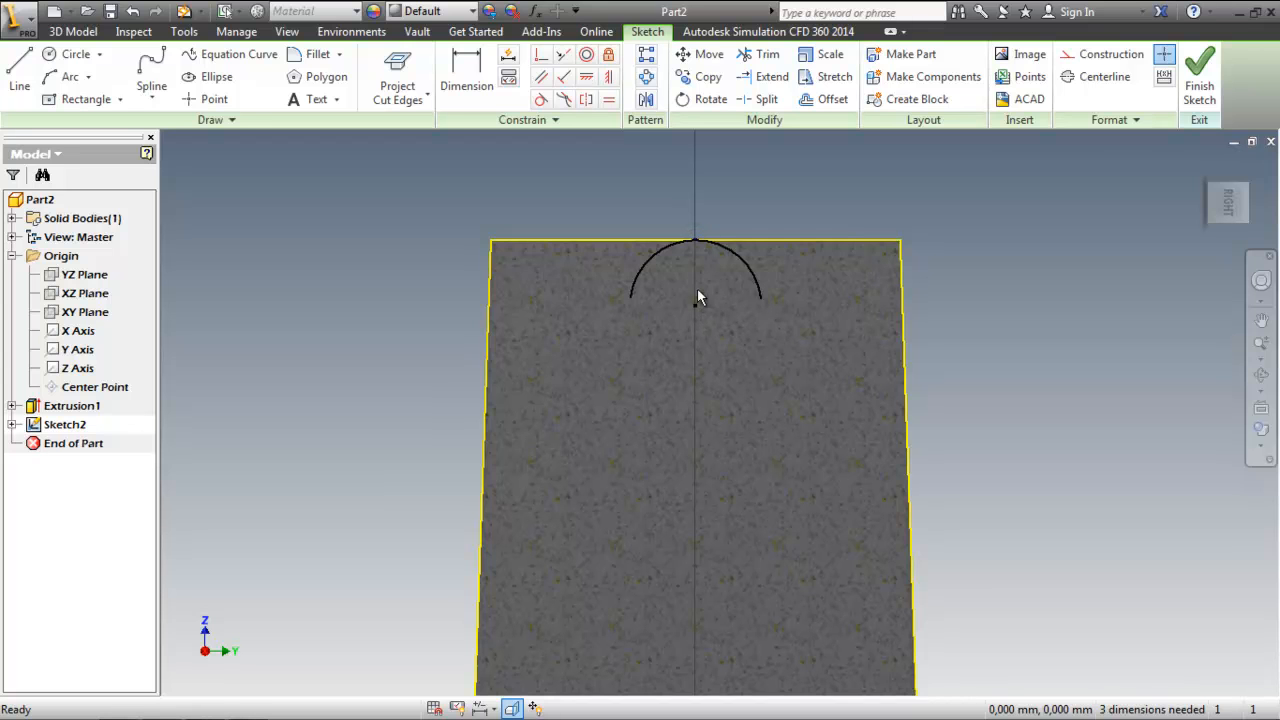
pyautogui.scroll(-3, 752, 300)
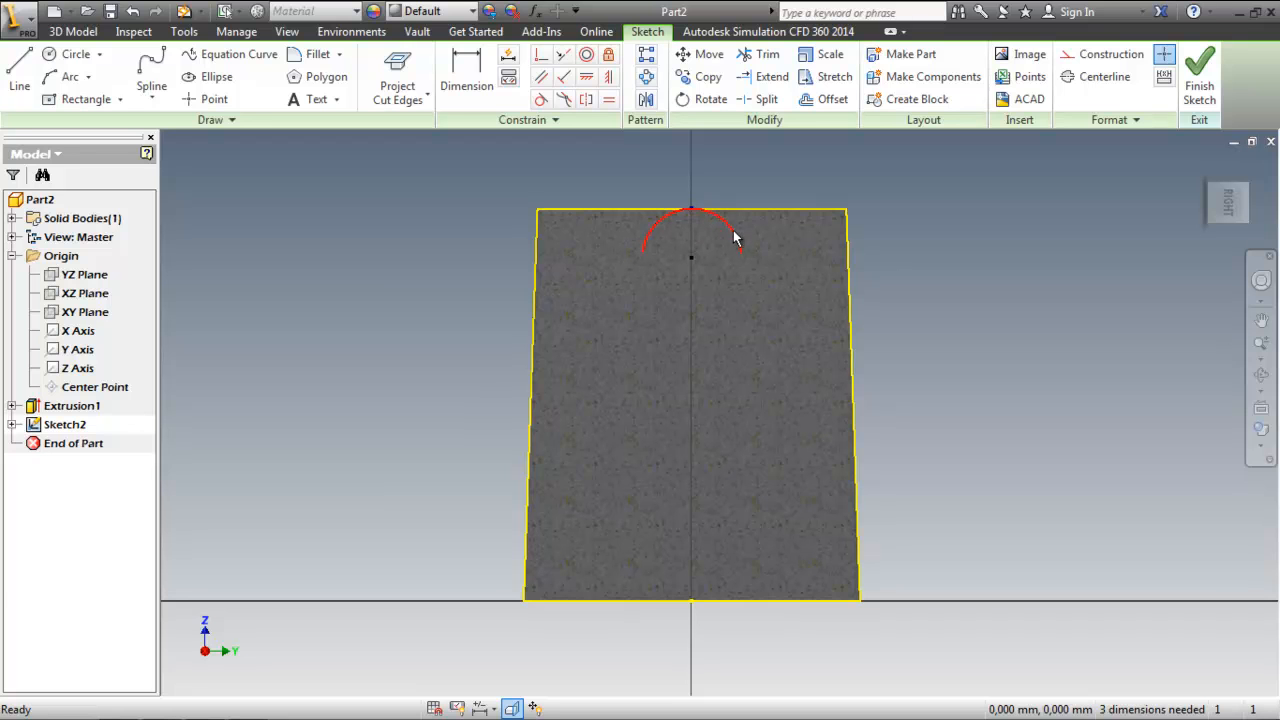
pyautogui.moveTo(710, 232); pyautogui.dragTo(699, 262, button='middle')
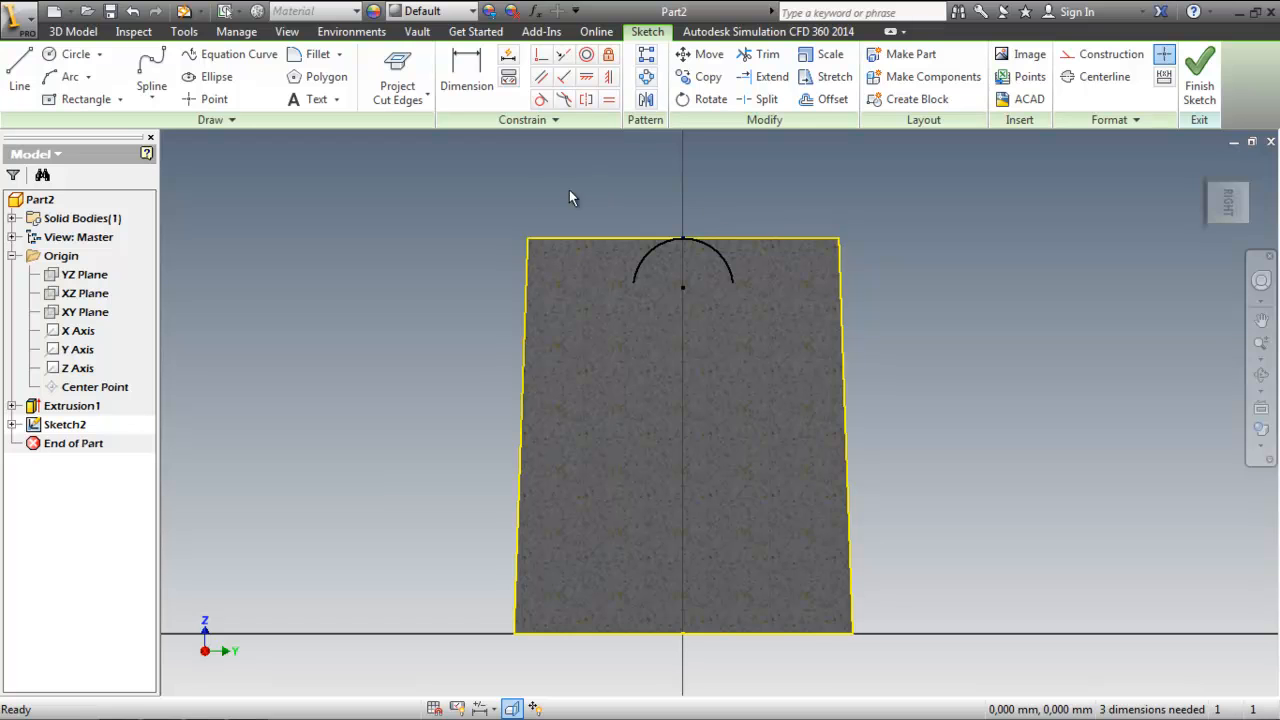
# - Dimension the top arc's radius as 13 mm
pyautogui.click(469, 94)
pyautogui.click(668, 257)
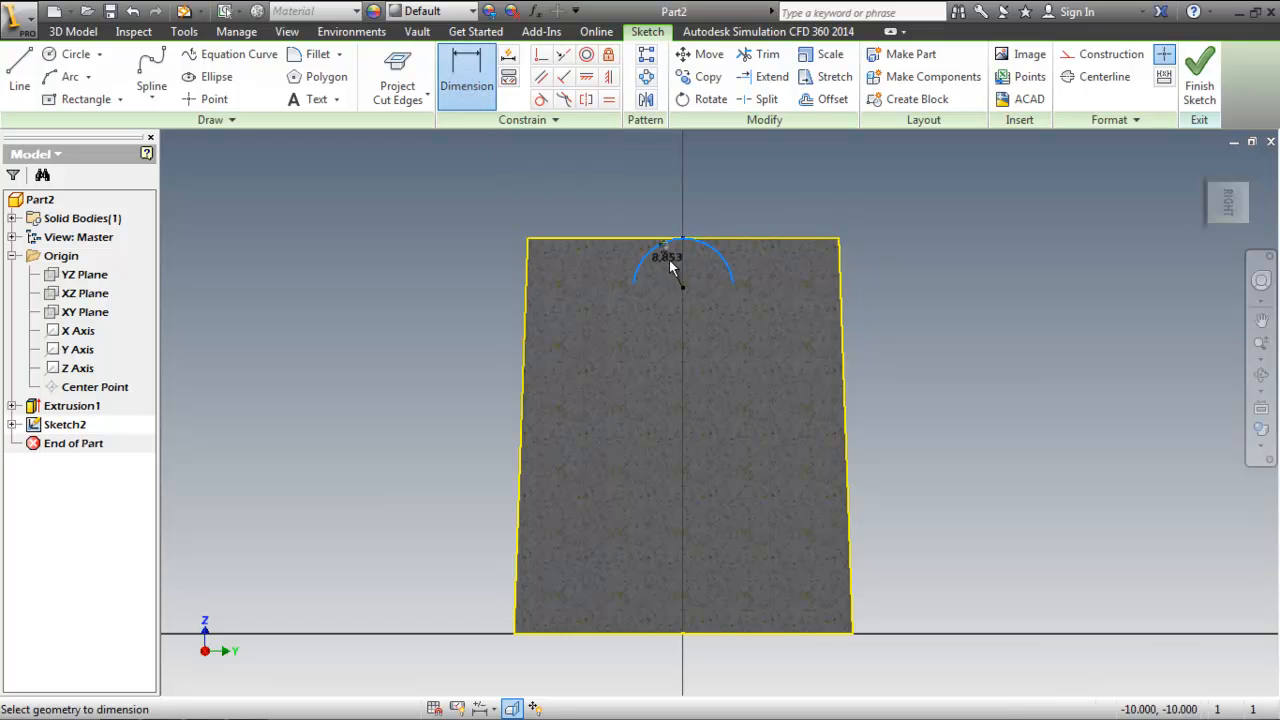
pyautogui.click(670, 264)
pyautogui.write('13')
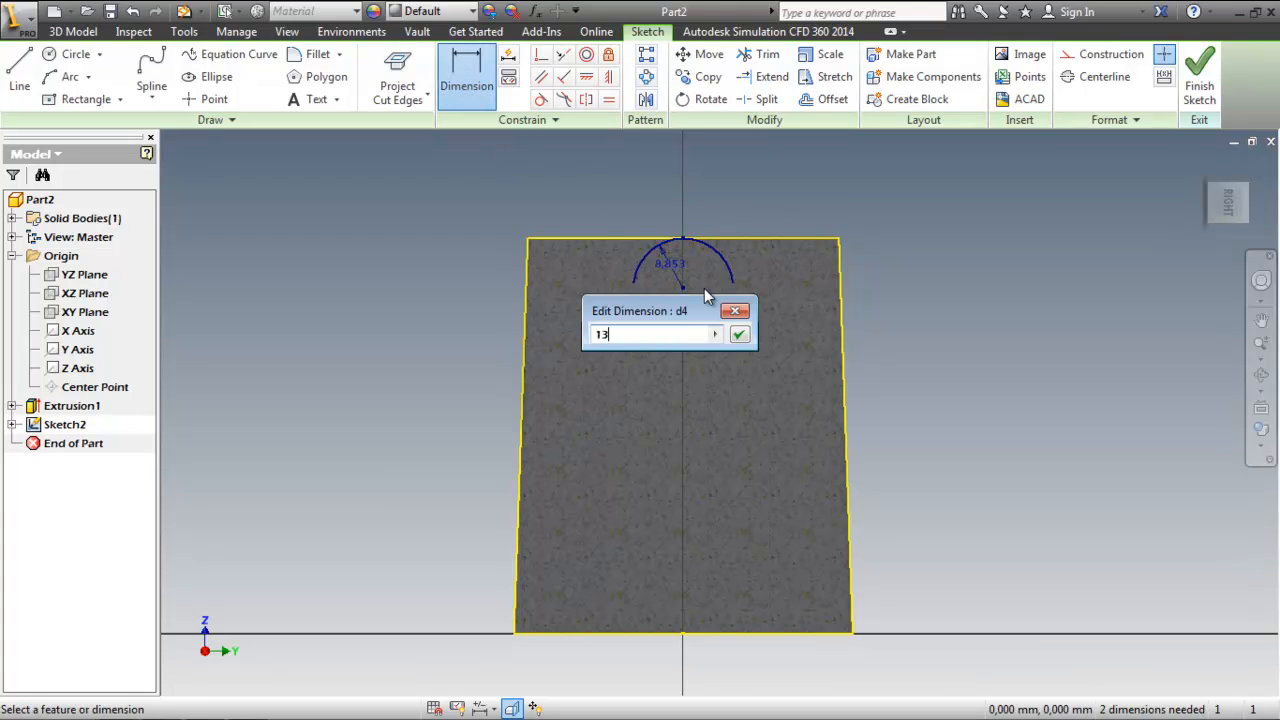
pyautogui.press('Return')
pyautogui.press('Escape')
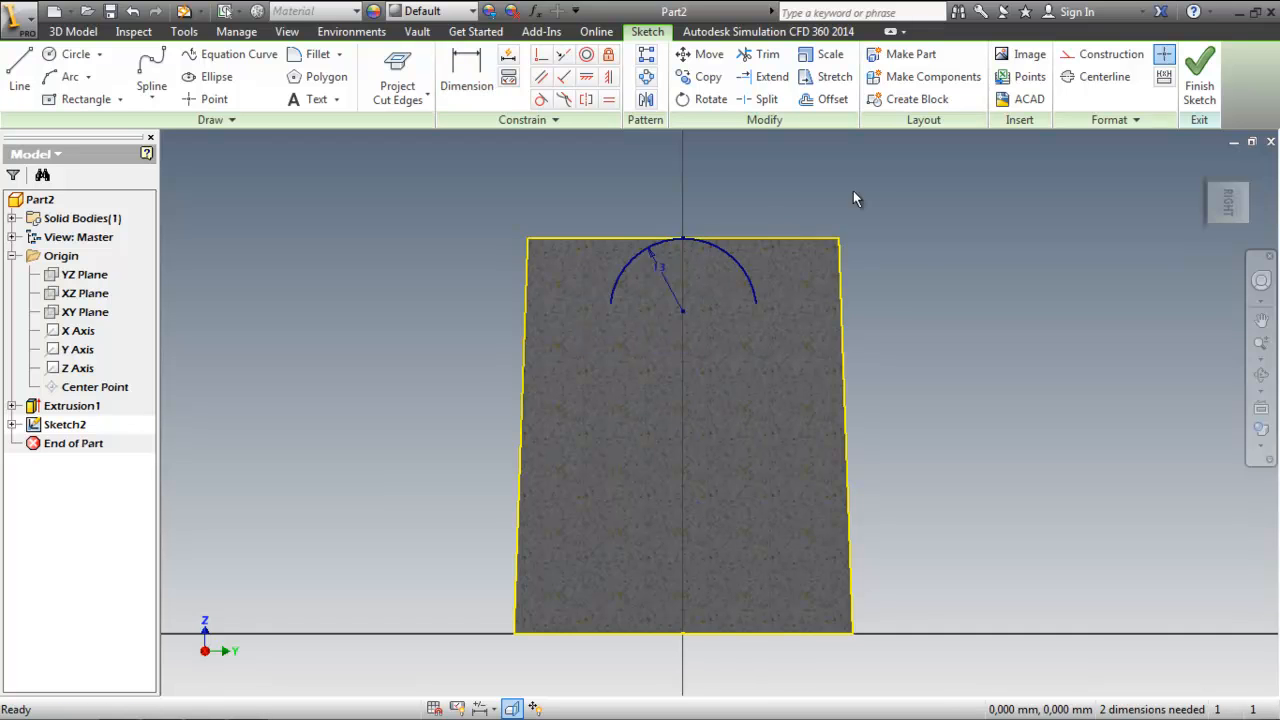
# - Draw a shallow, outward-bulging three-point arc from the lower part of the block's left edge to the left end of the top arc
pyautogui.moveTo(914, 272); pyautogui.dragTo(923, 249, button='middle')
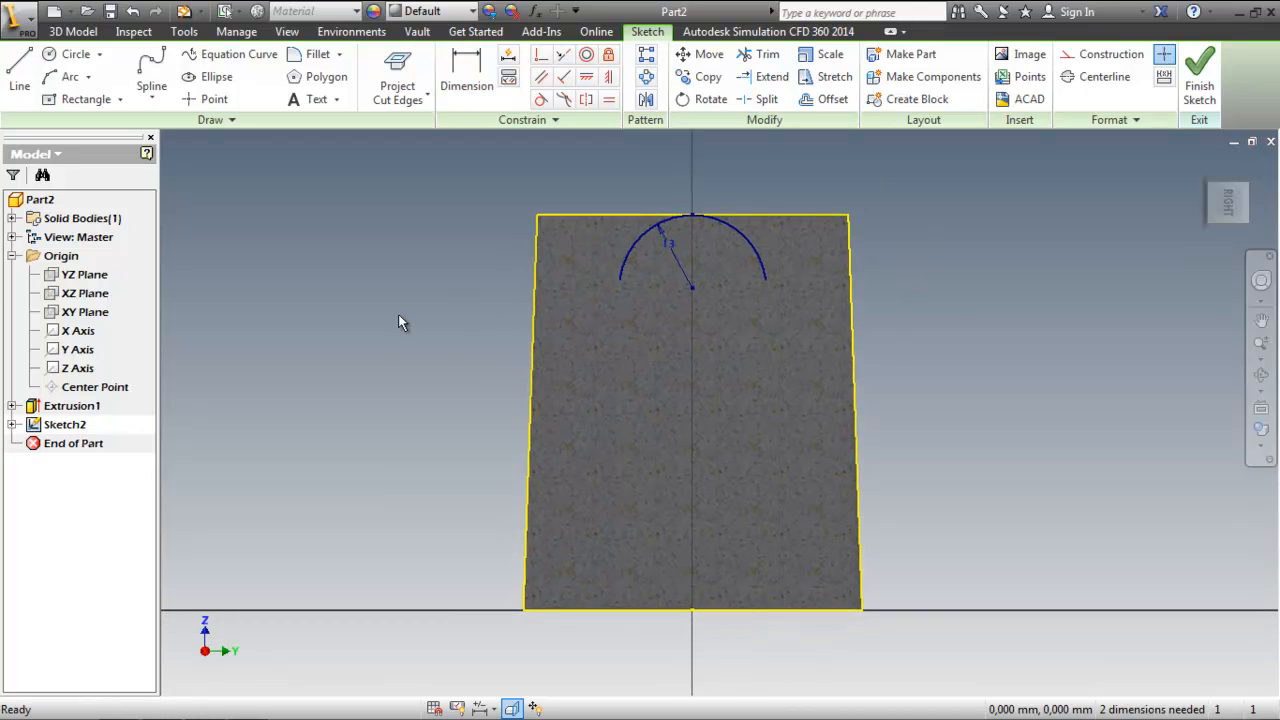
pyautogui.click(87, 77)
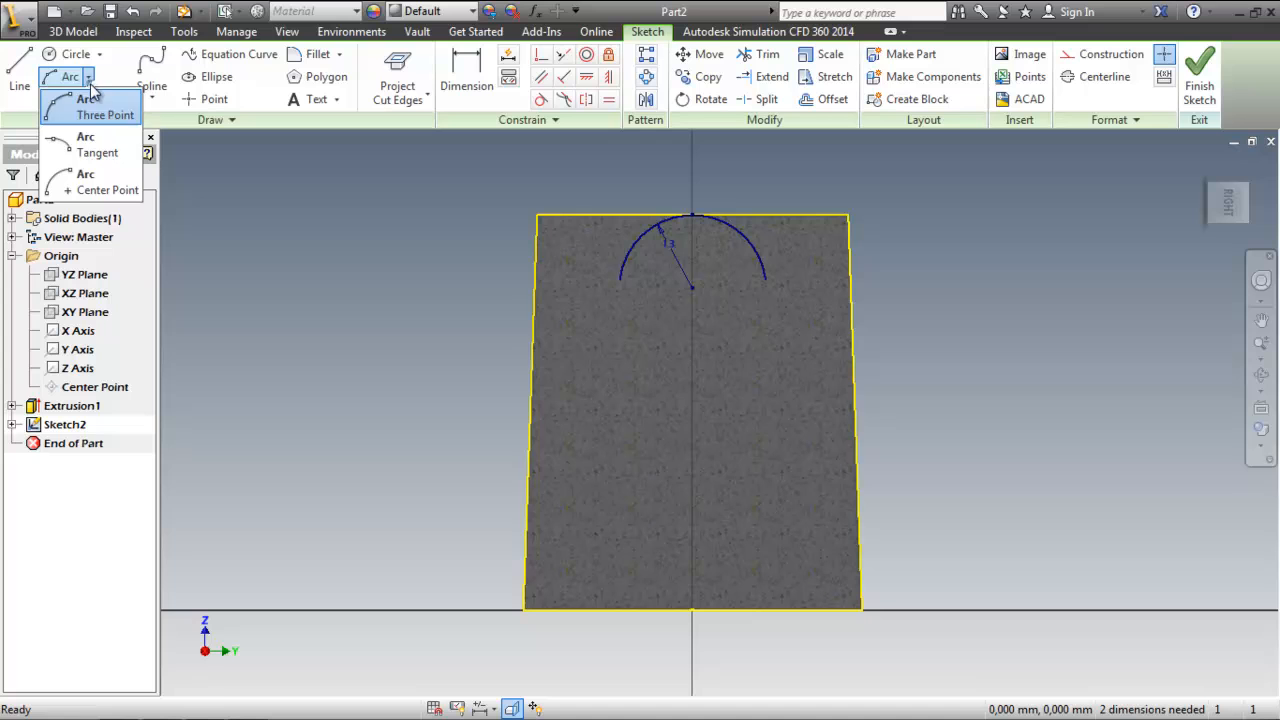
pyautogui.click(98, 150)
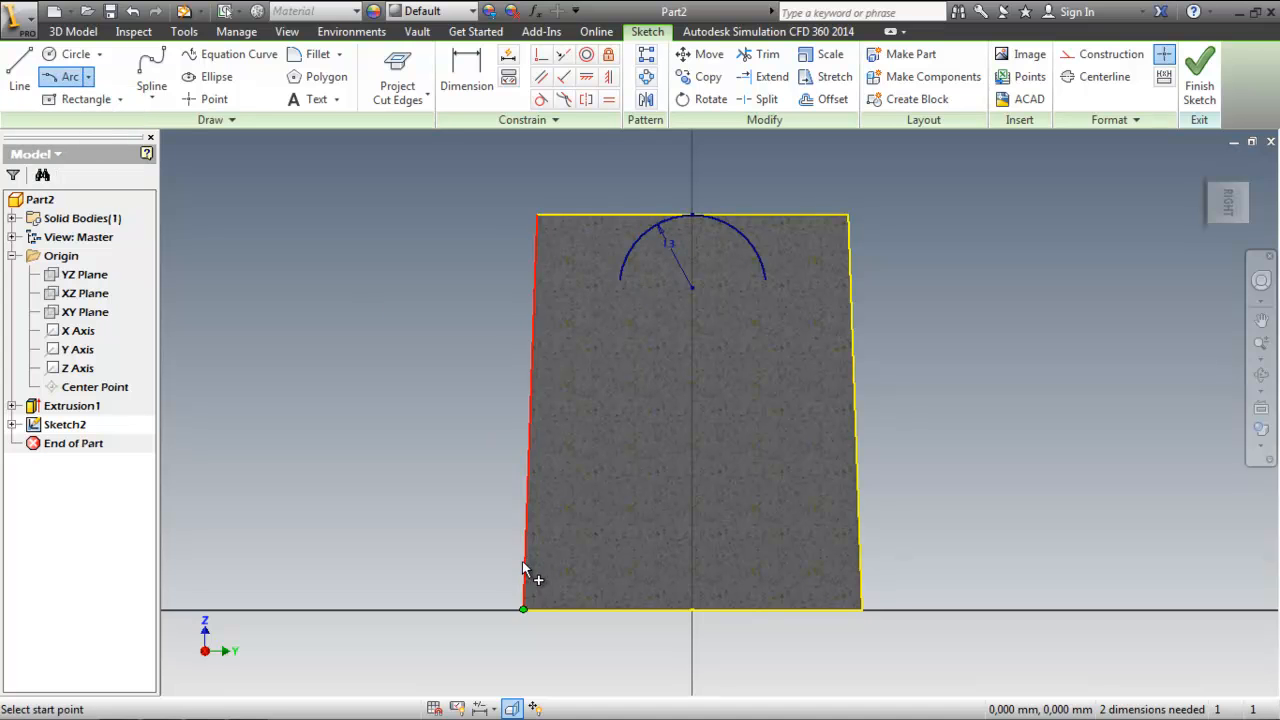
pyautogui.click(88, 77)
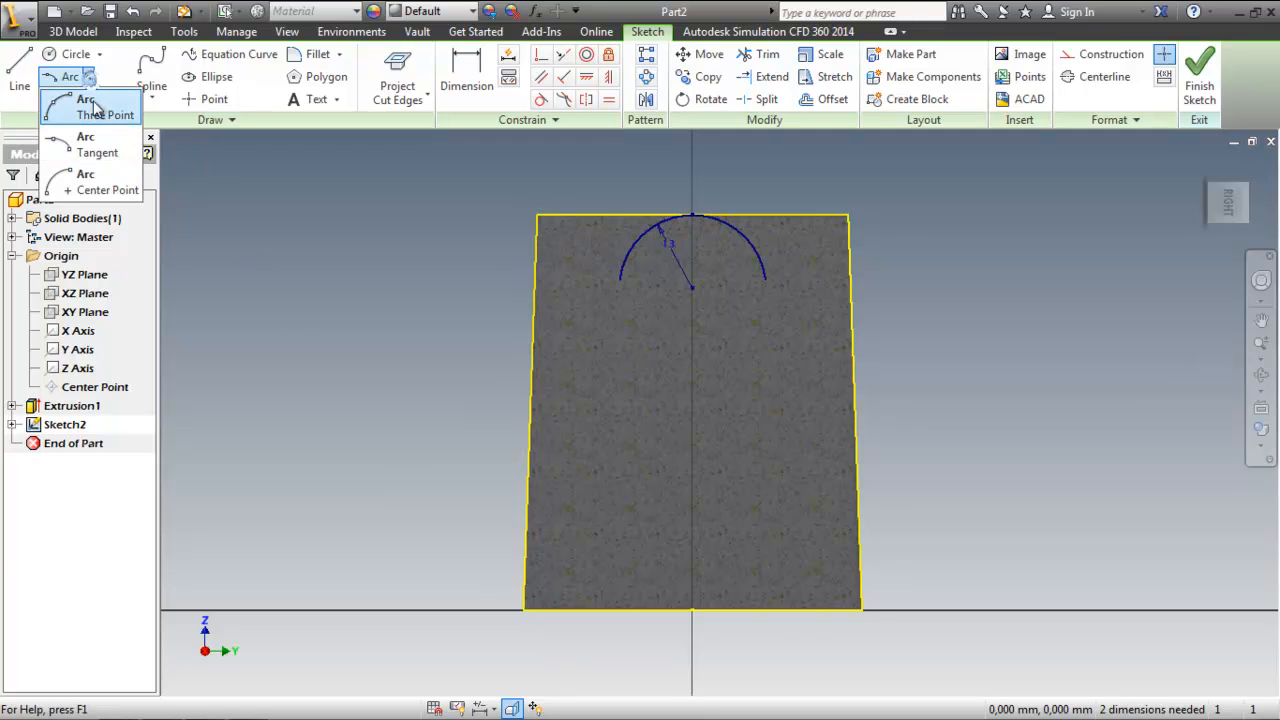
pyautogui.click(92, 105)
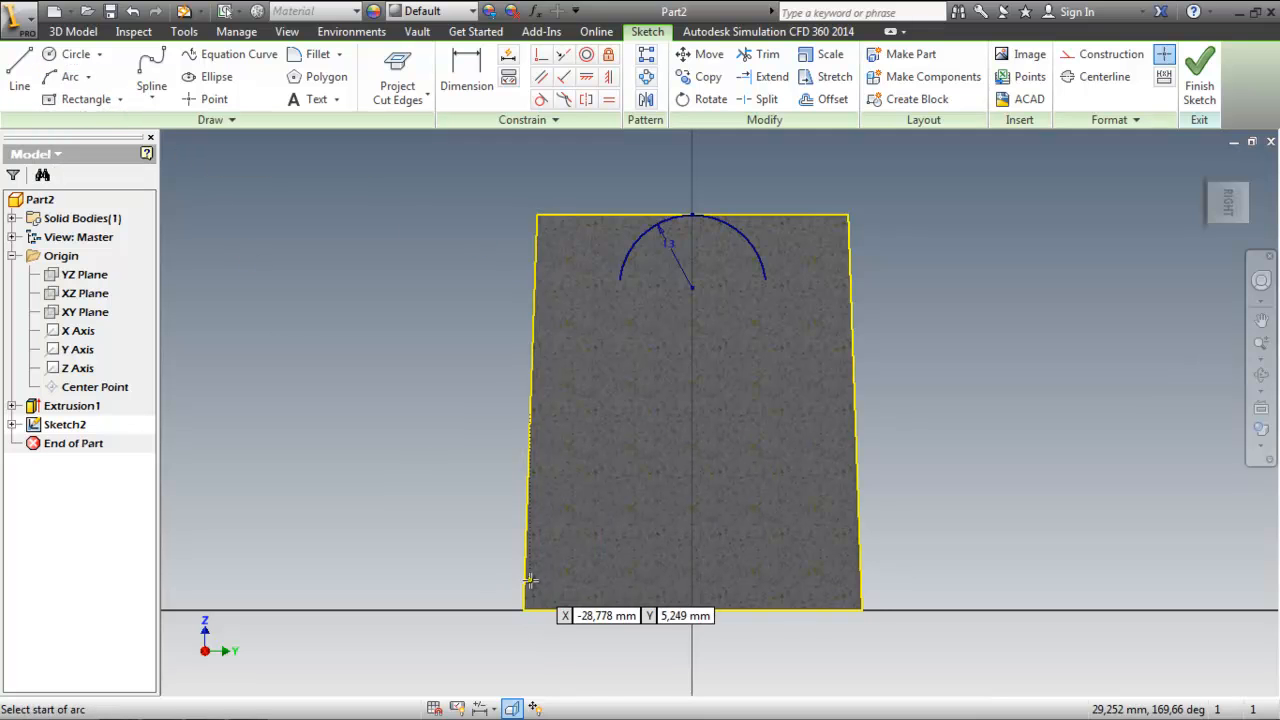
pyautogui.click(527, 529)
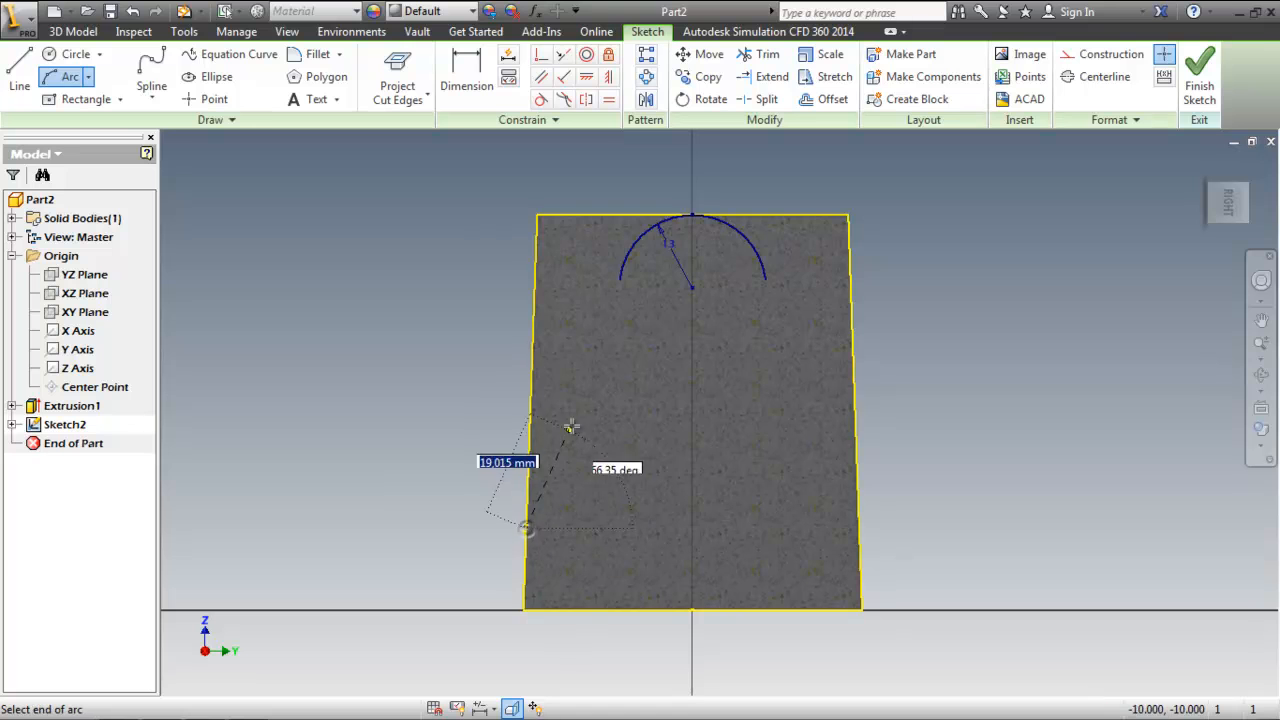
pyautogui.click(620, 279)
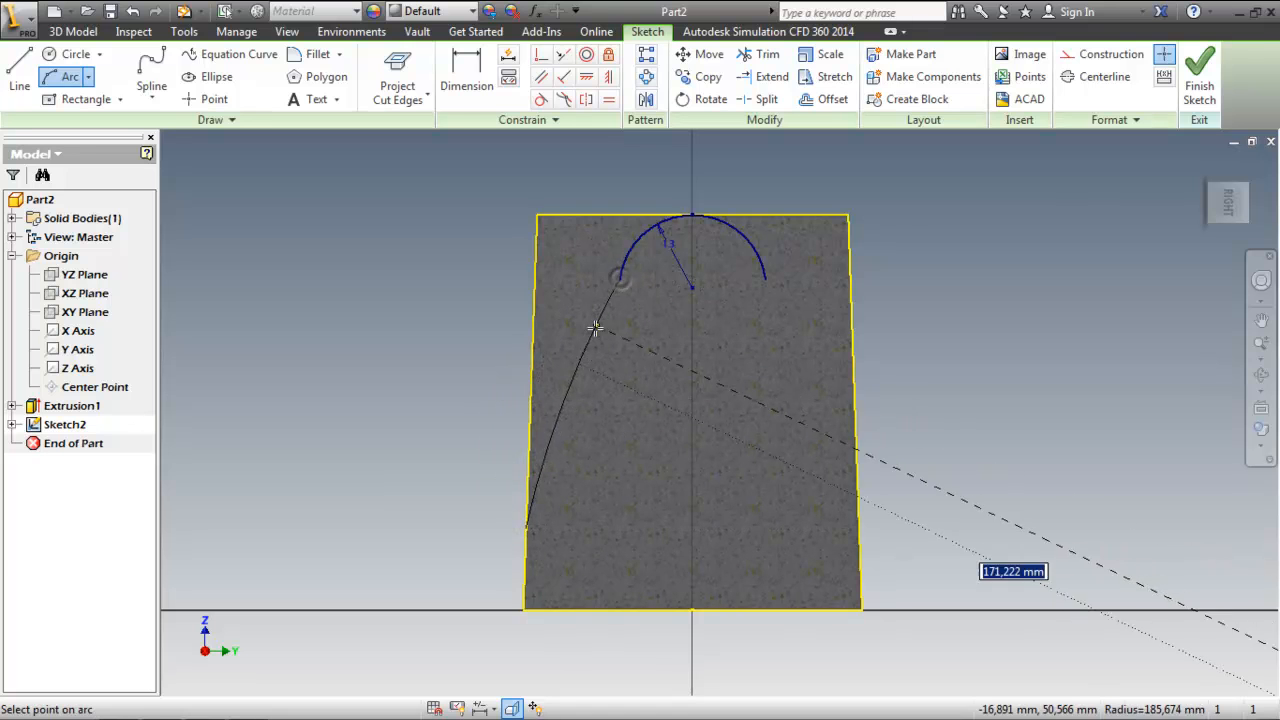
pyautogui.click(593, 334)
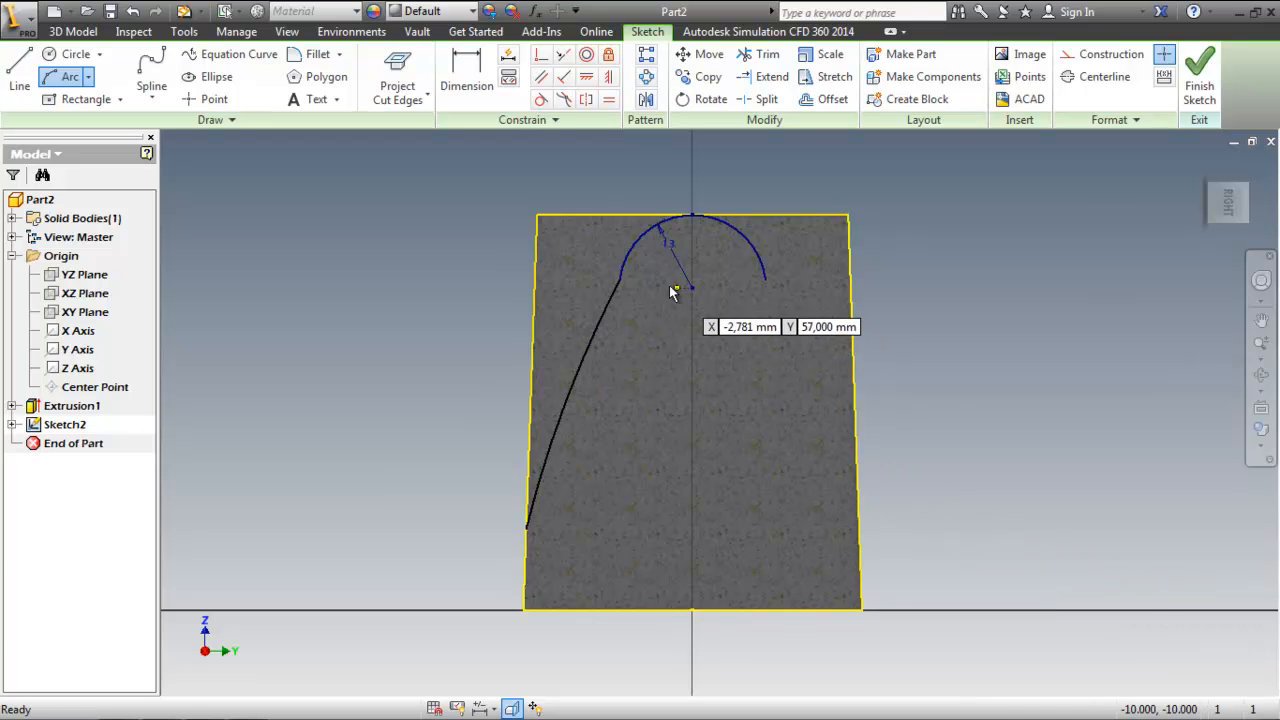
pyautogui.press('Escape')
# - Make the left side arc tangent to both the 13 mm top arc and the block's left edge
pyautogui.click(541, 102)
pyautogui.click(627, 268)
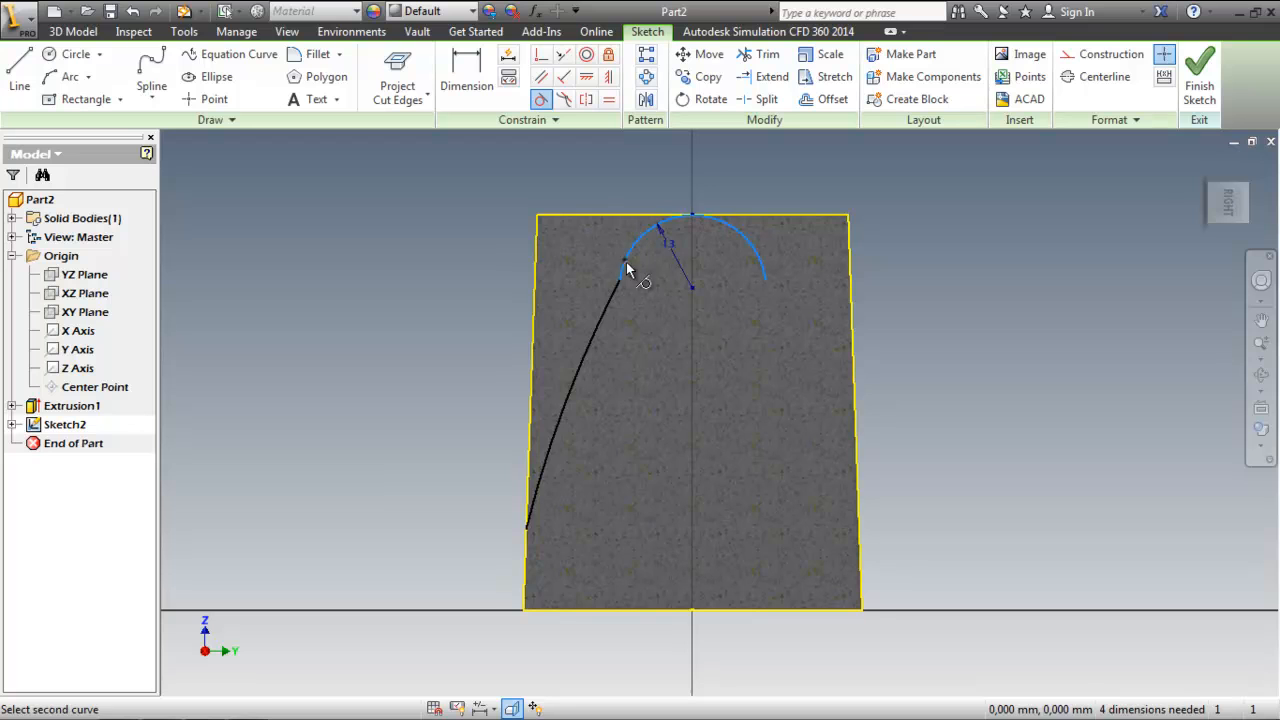
pyautogui.click(617, 305)
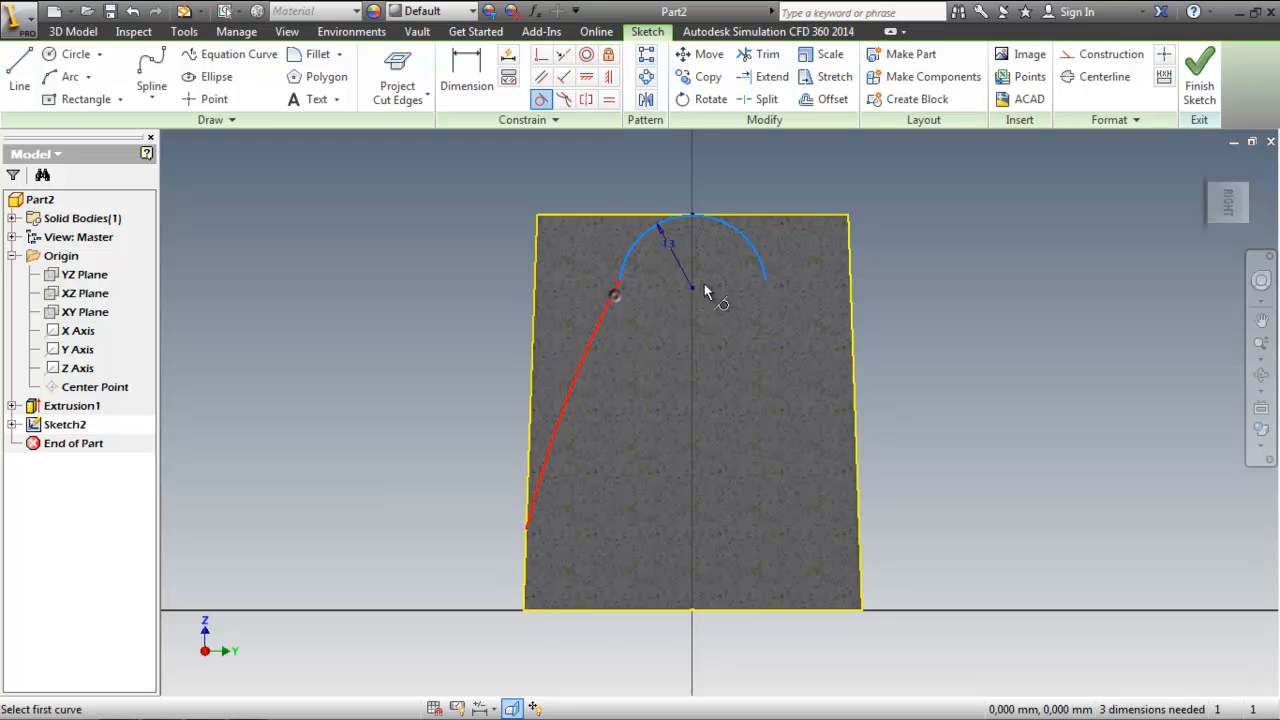
pyautogui.click(537, 486)
pyautogui.click(533, 463)
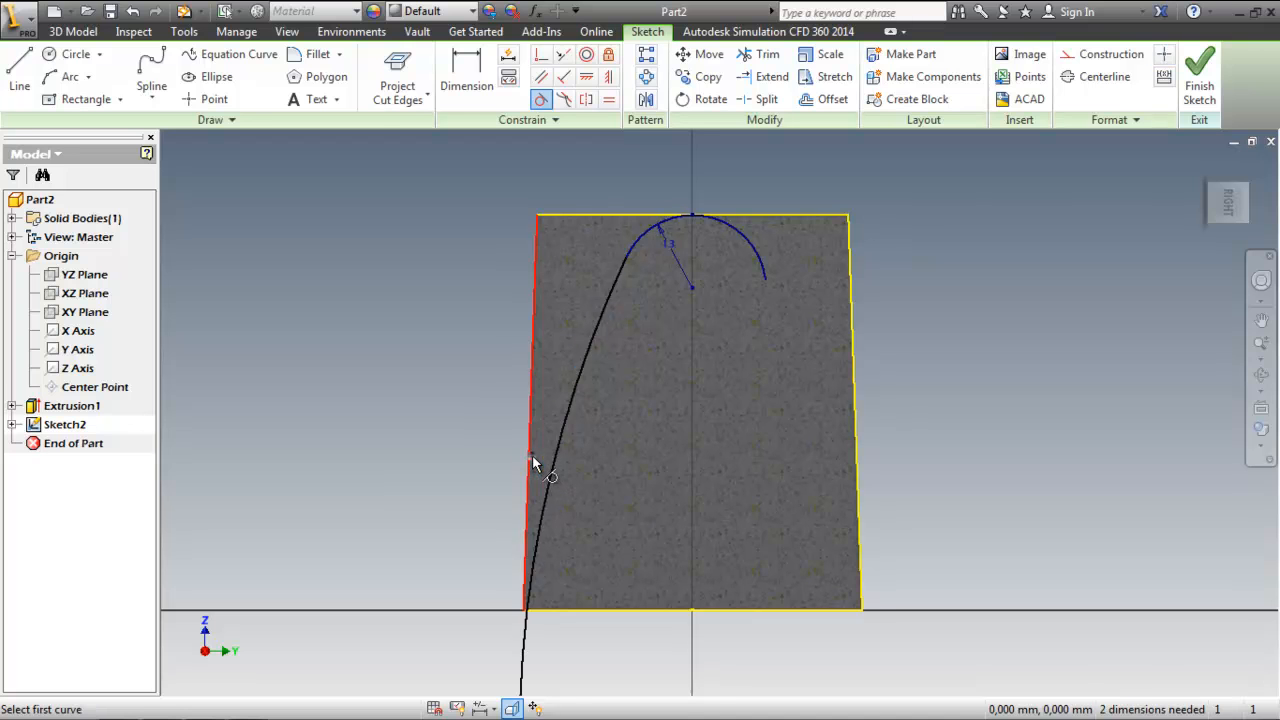
pyautogui.press('Escape')
# - Pull the side arc's lower end up along the block's left edge to about 13 mm above the base
pyautogui.scroll(5, 740, 433)
pyautogui.moveTo(728, 414); pyautogui.dragTo(698, 458, button='middle')
pyautogui.scroll(-5, 617, 565)
pyautogui.moveTo(593, 649); pyautogui.dragTo(632, 488)
pyautogui.moveTo(1016, 350); pyautogui.dragTo(1029, 340)
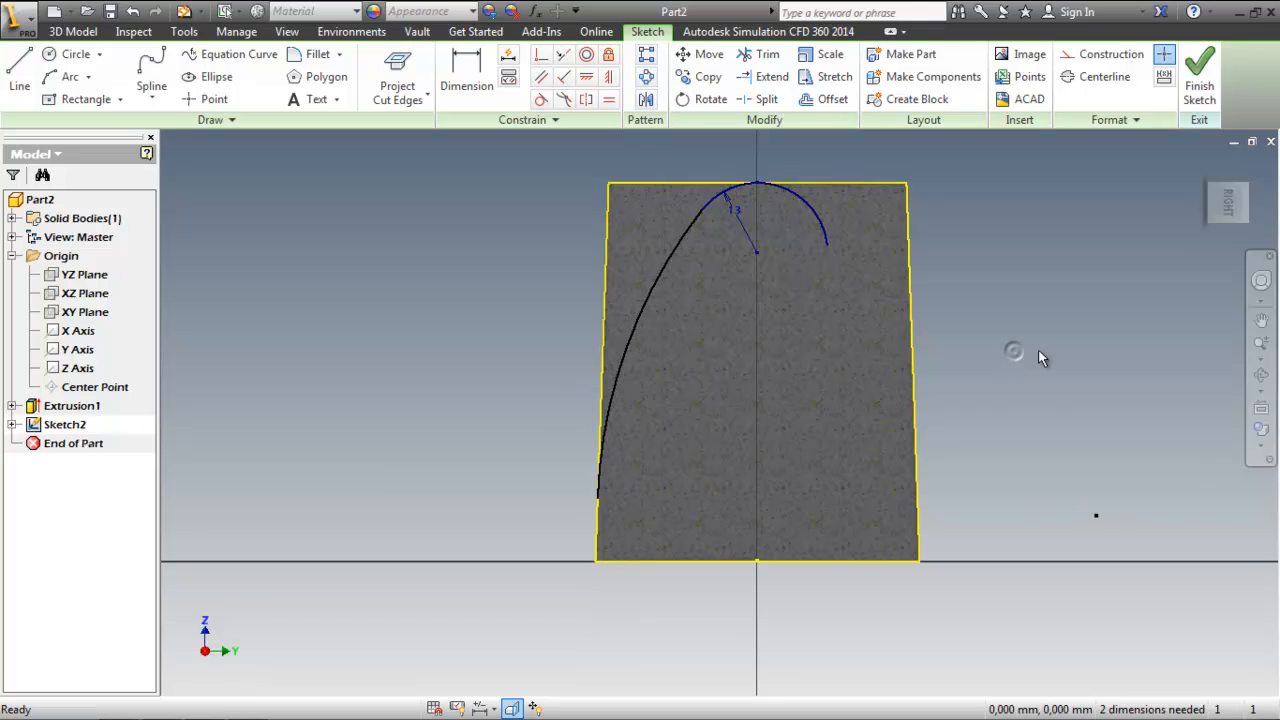
pyautogui.scroll(-2, 1041, 332)
pyautogui.scroll(1, 1043, 328)
pyautogui.moveTo(1043, 328); pyautogui.dragTo(1032, 347, button='middle')
pyautogui.moveTo(538, 543); pyautogui.dragTo(429, 531)
pyautogui.scroll(-3, 443, 481)
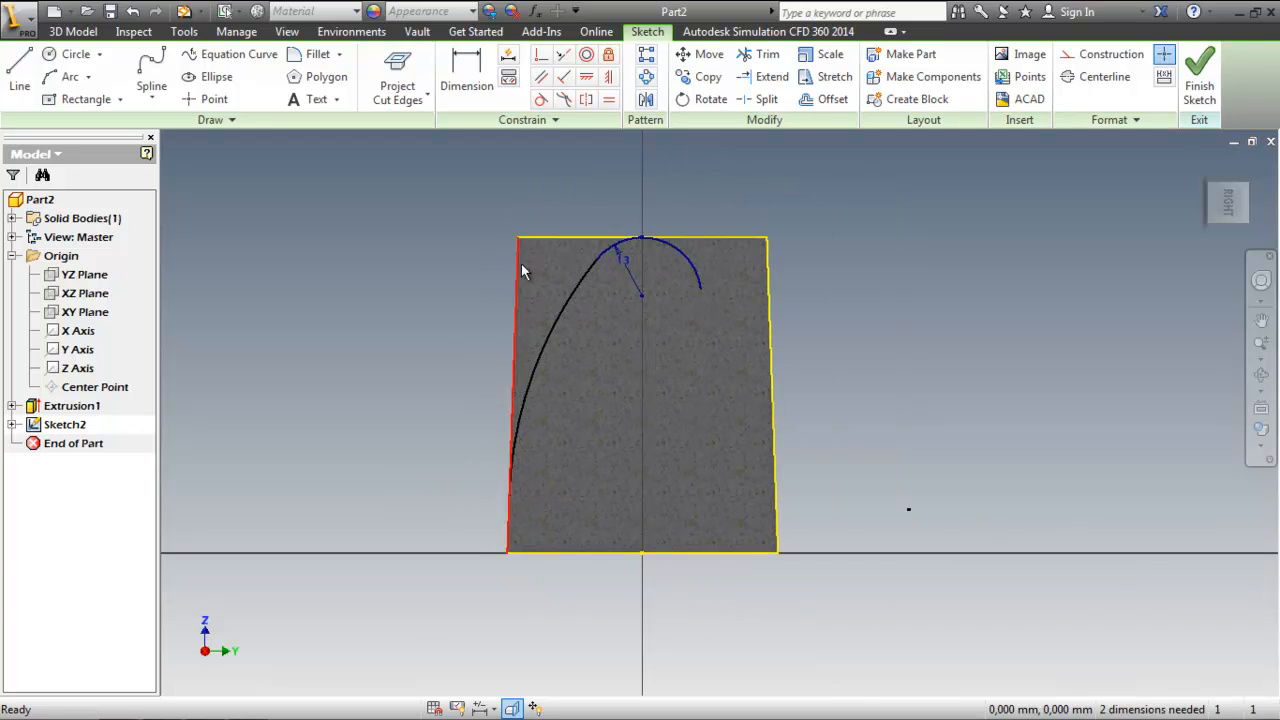
# - Dimension the height of the side arc's lower end above the block's base edge as 12.5 mm
pyautogui.click(466, 72)
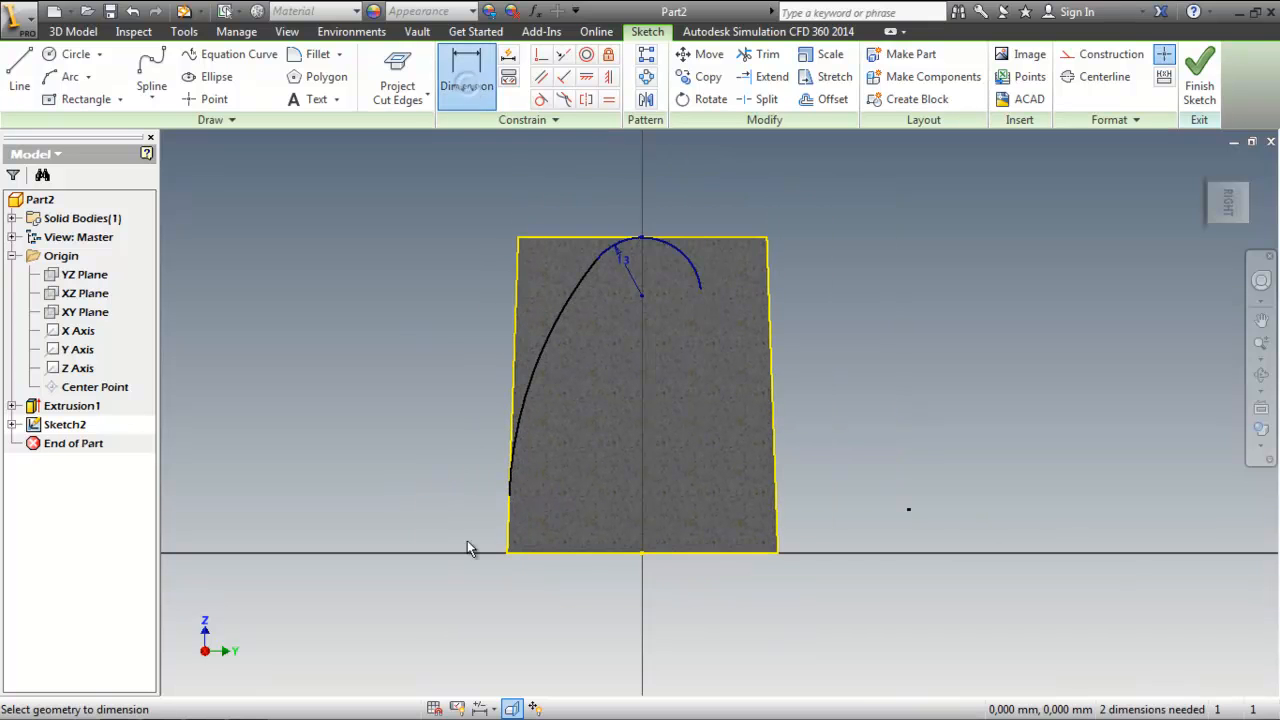
pyautogui.click(509, 495)
pyautogui.click(535, 552)
pyautogui.click(447, 540)
pyautogui.write('12.5')
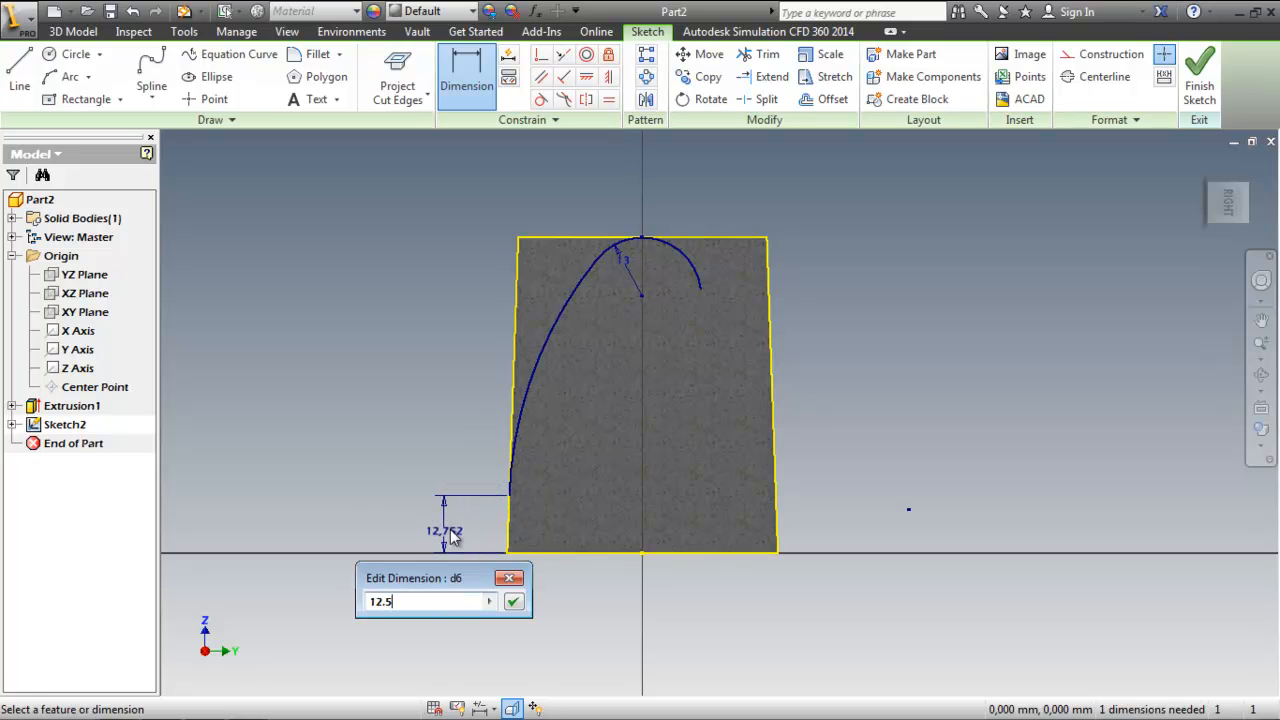
pyautogui.press('Return')
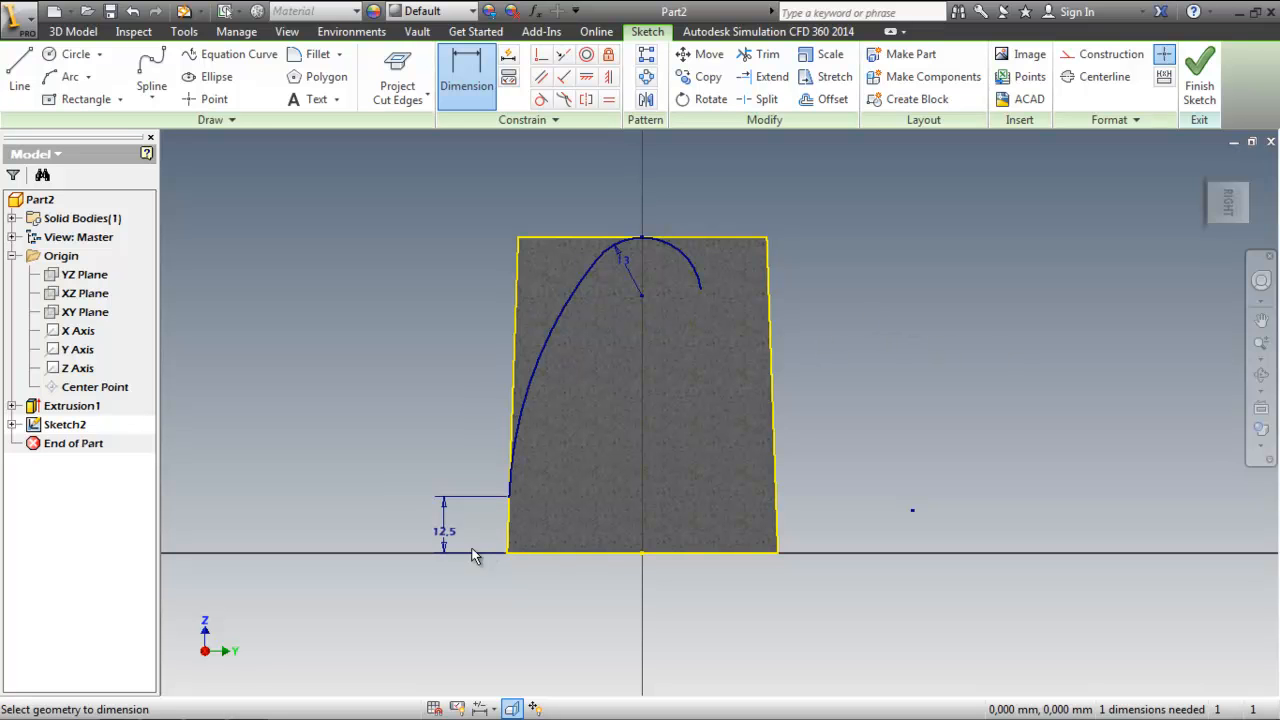
pyautogui.press('Escape')
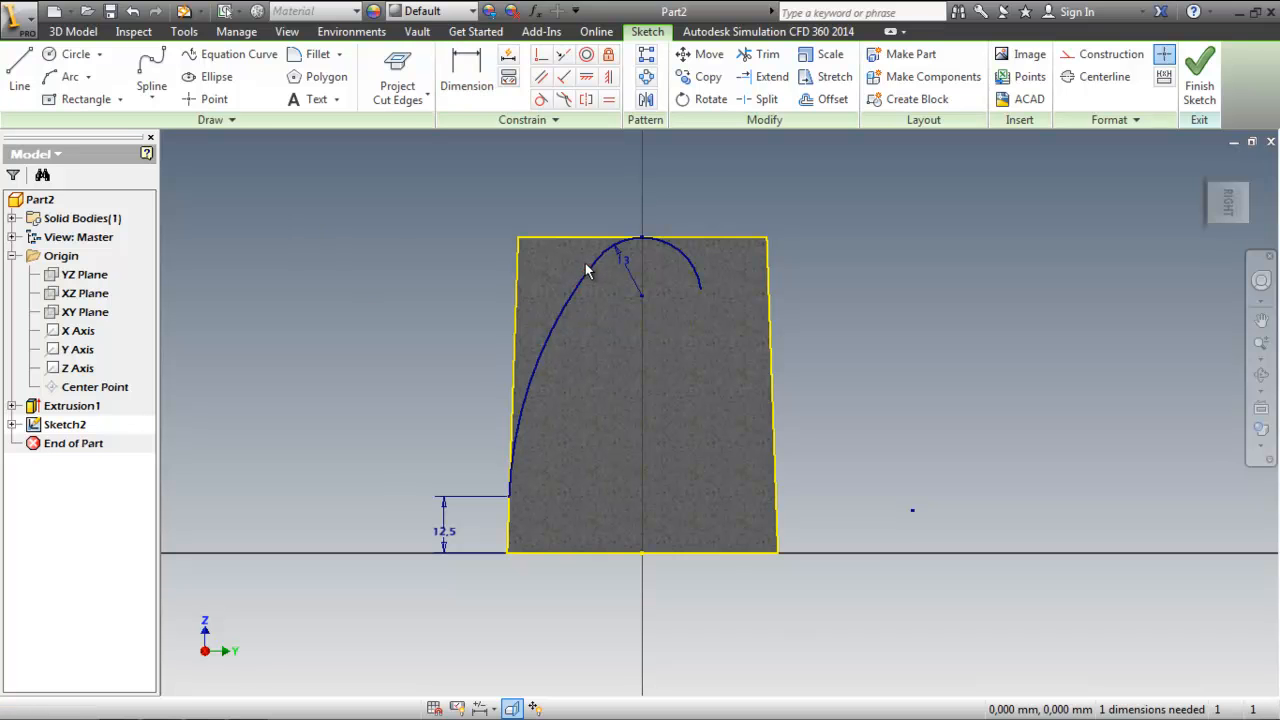
# - Draw an outward-bulging three-point arc from the block's right edge, 12.5 mm above the base, to the right end of the top arc
pyautogui.click(70, 77)
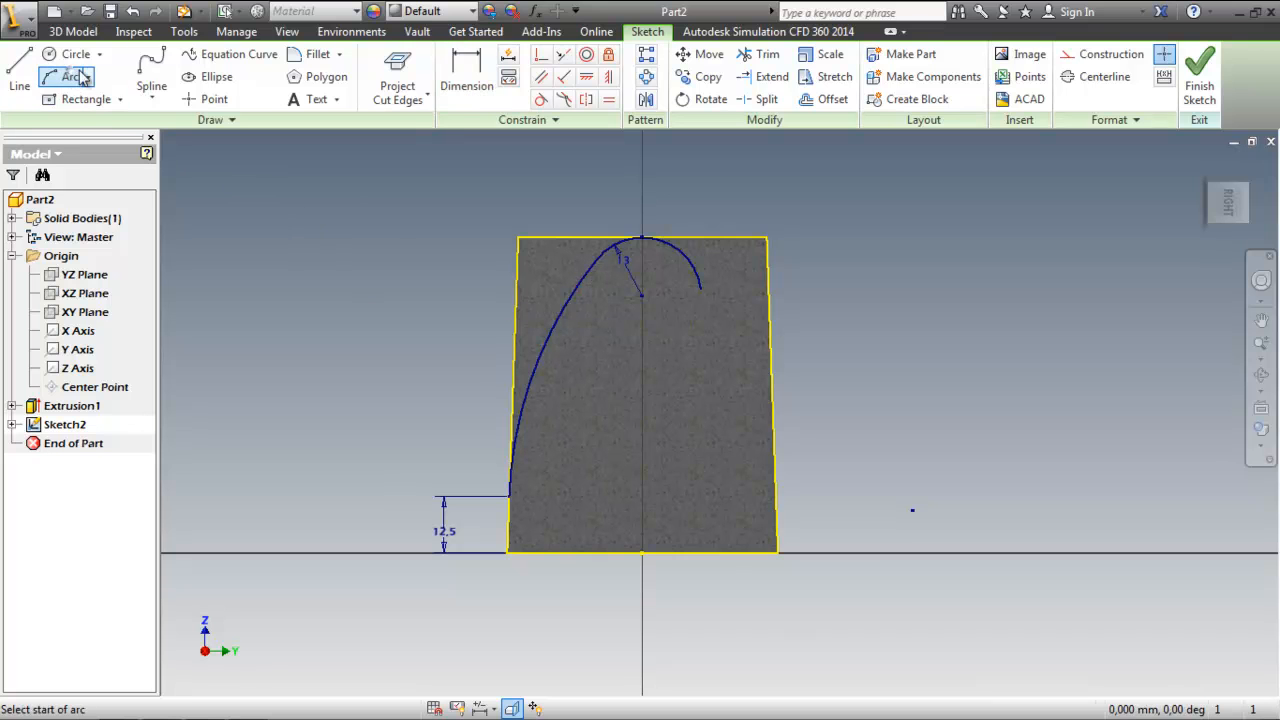
pyautogui.click(775, 497)
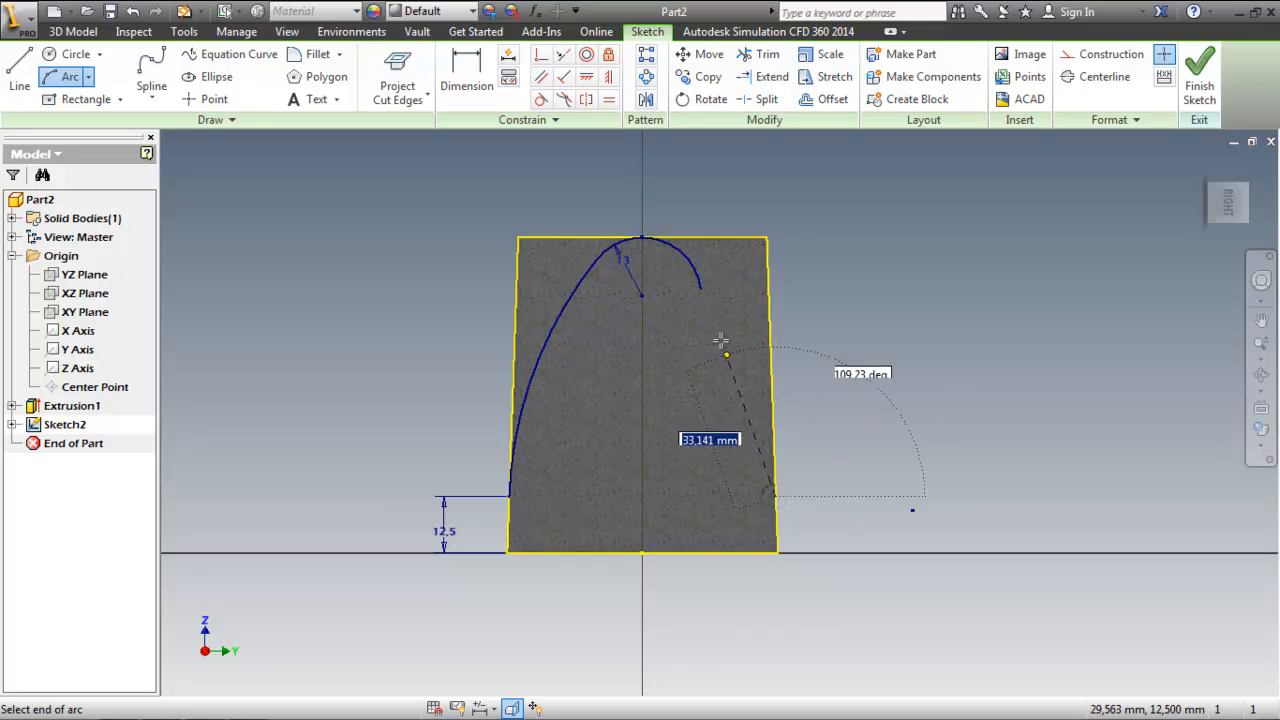
pyautogui.click(703, 288)
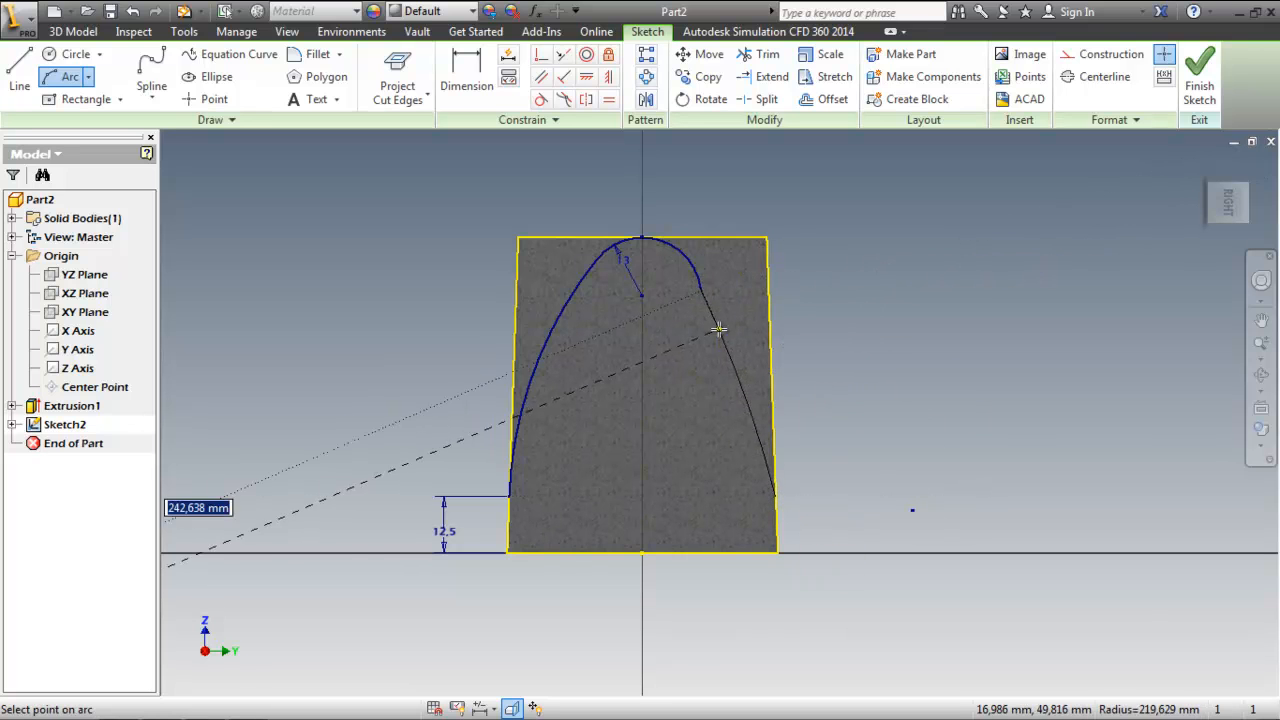
pyautogui.click(724, 332)
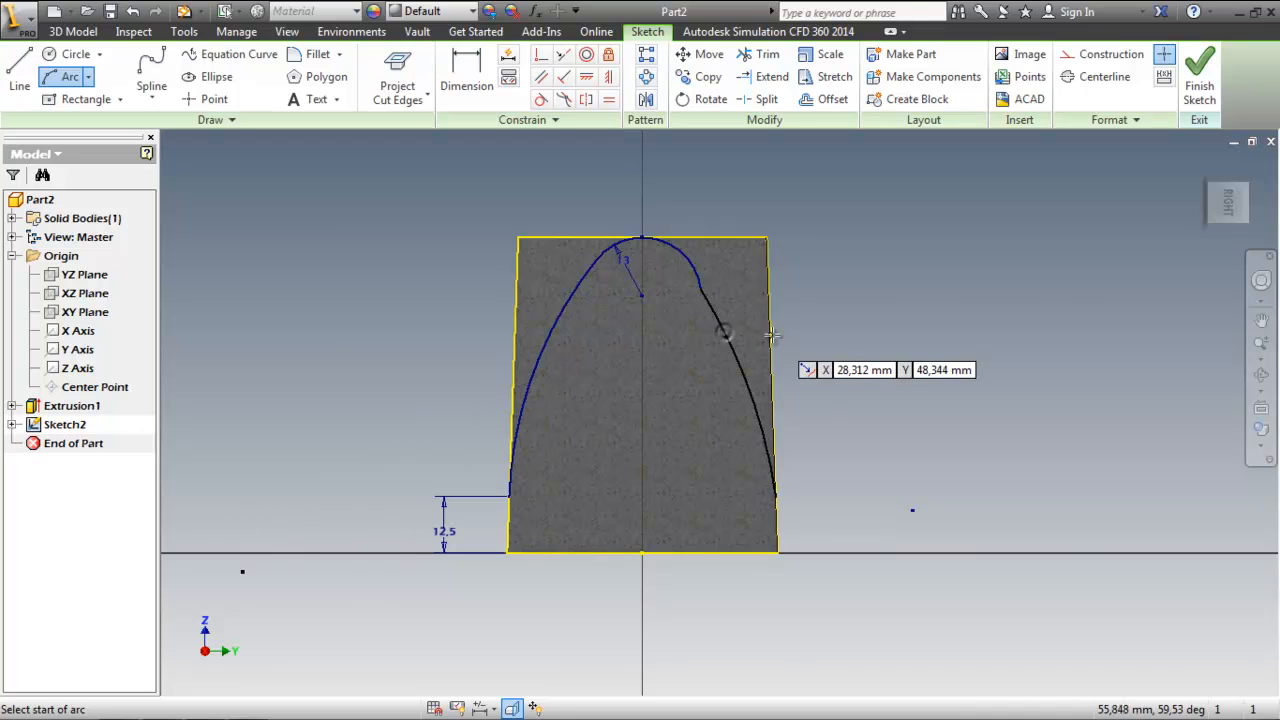
pyautogui.press('Escape')
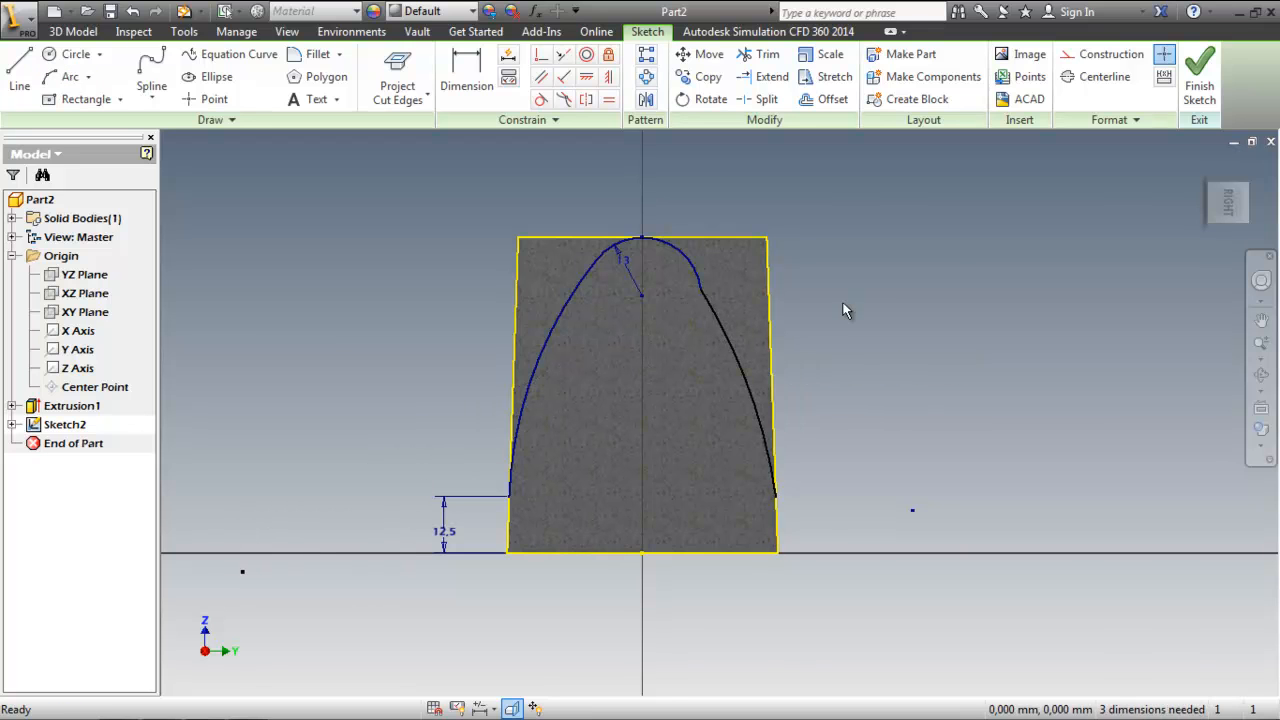
# - Make the right side arc tangent to both the 13 mm top arc and the block's right edge
pyautogui.click(540, 99)
pyautogui.click(688, 265)
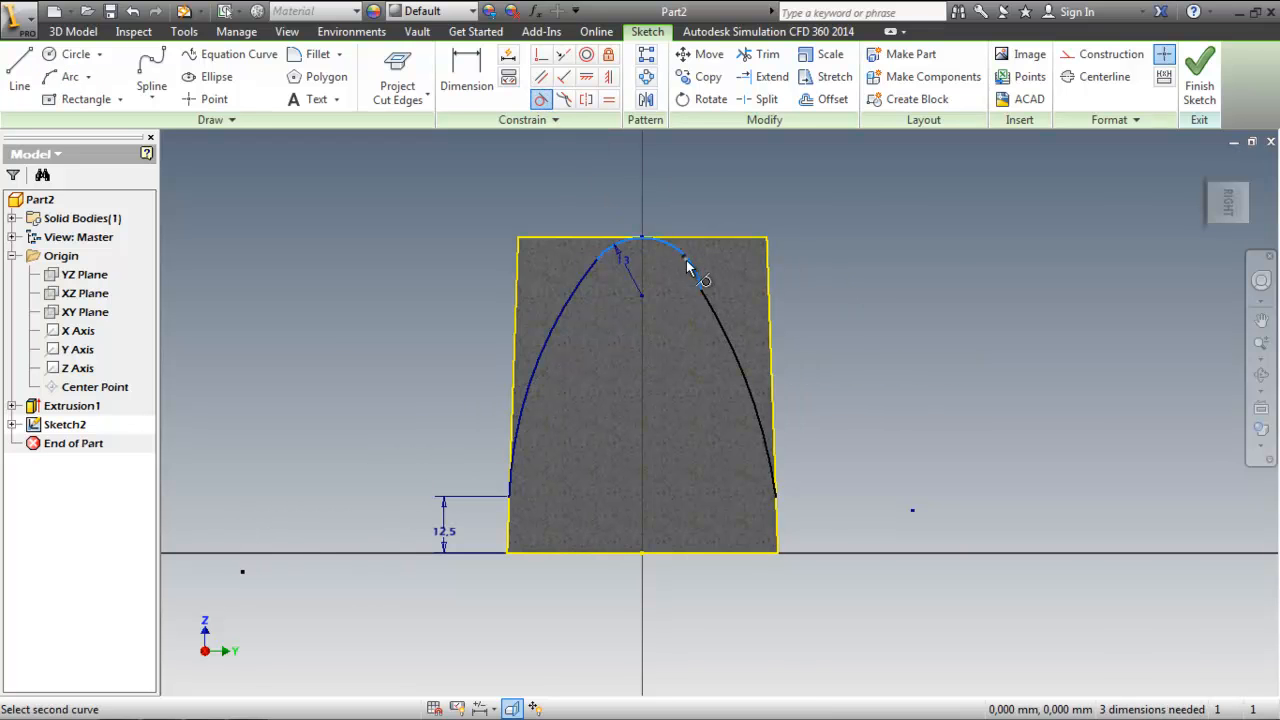
pyautogui.click(712, 310)
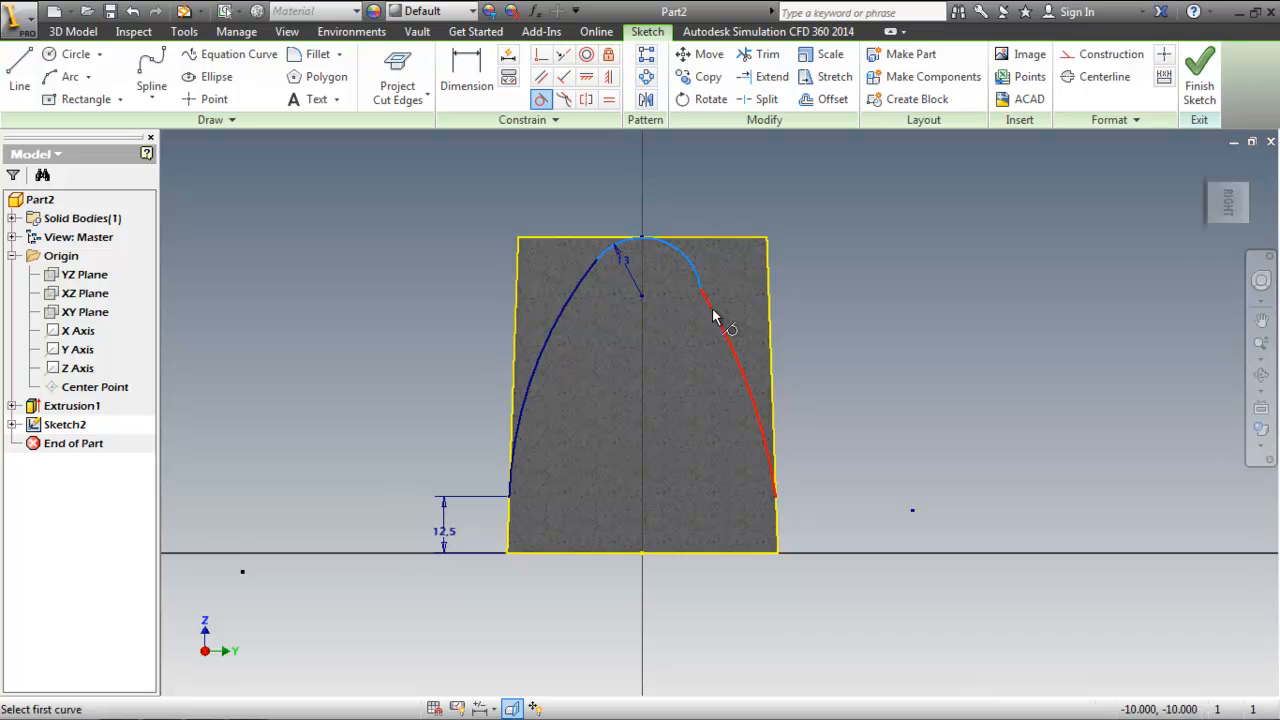
pyautogui.click(758, 408)
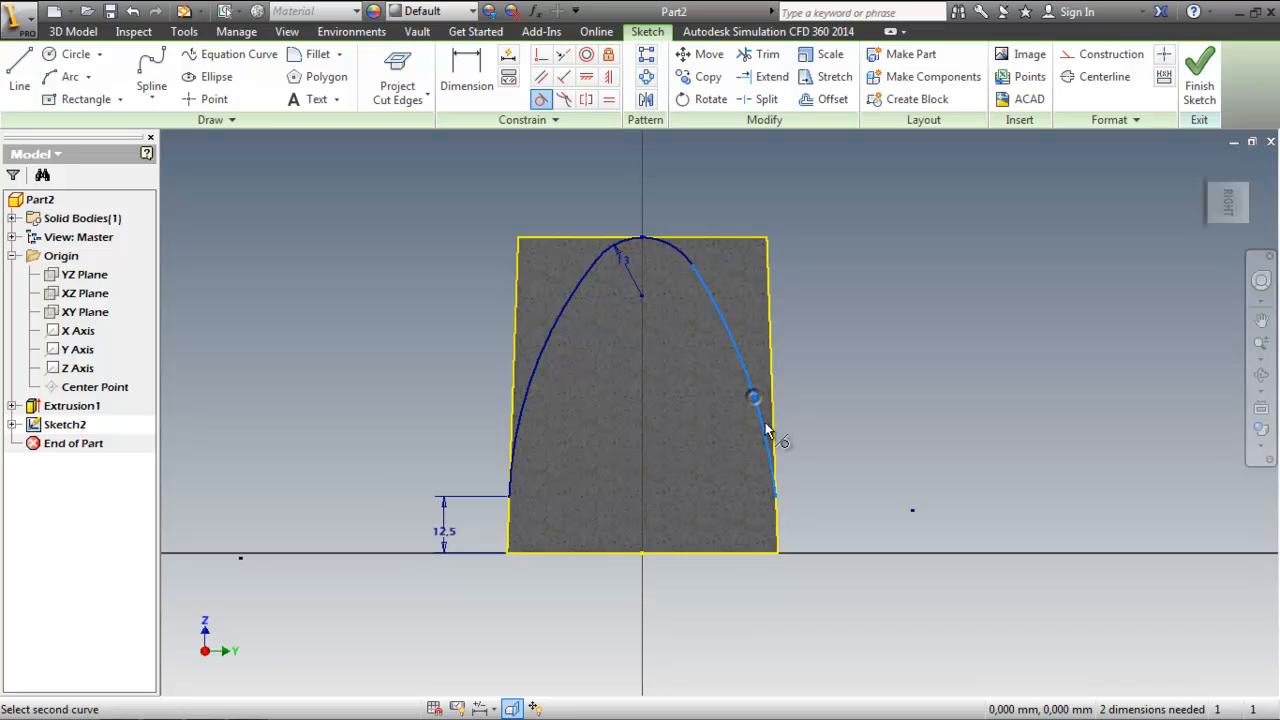
pyautogui.click(775, 430)
pyautogui.press('Escape')
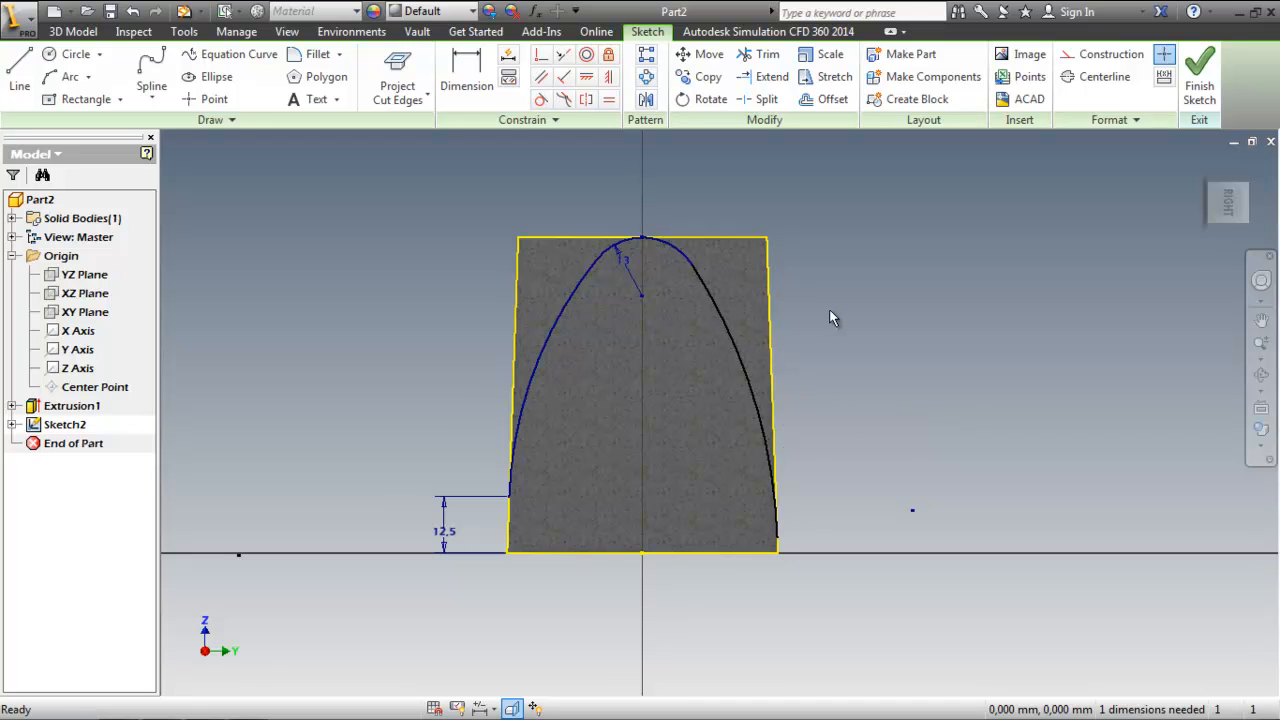
# - Align the lower ends of the left and right side arcs with a horizontal constraint
pyautogui.scroll(-1, 885, 314)
pyautogui.scroll(1, 845, 425)
pyautogui.moveTo(842, 435); pyautogui.dragTo(795, 390, button='middle')
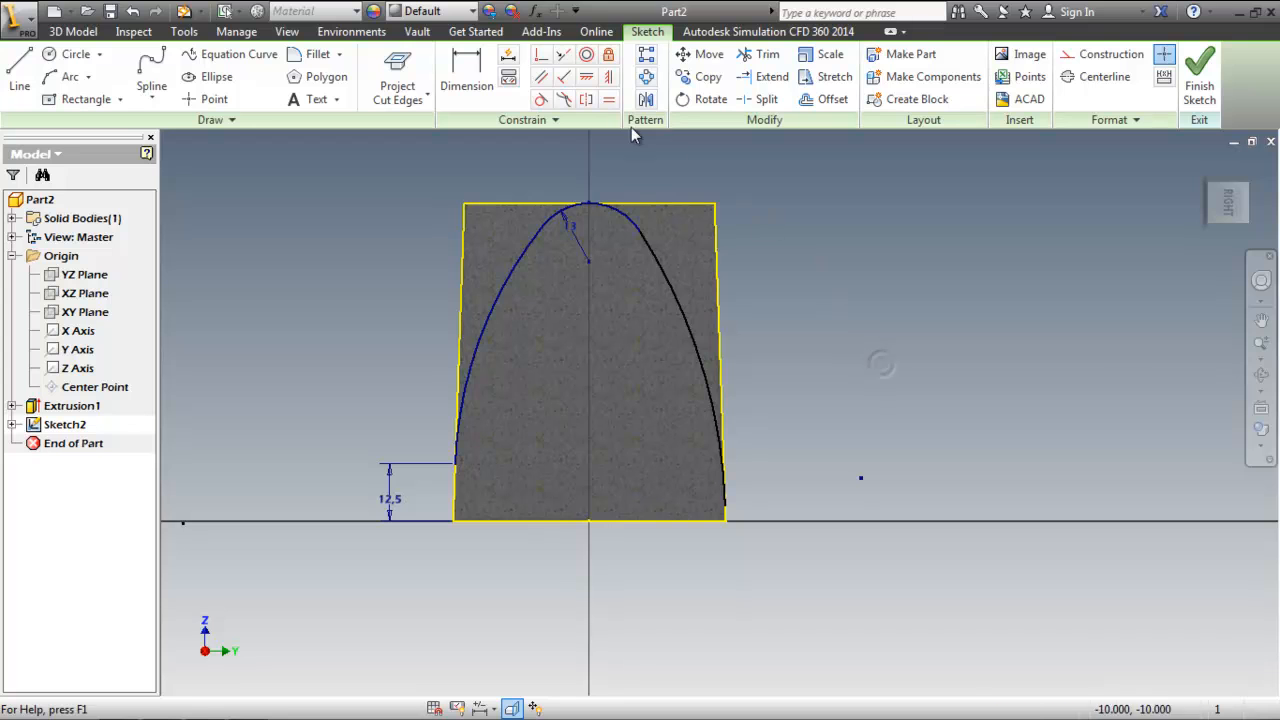
pyautogui.click(589, 82)
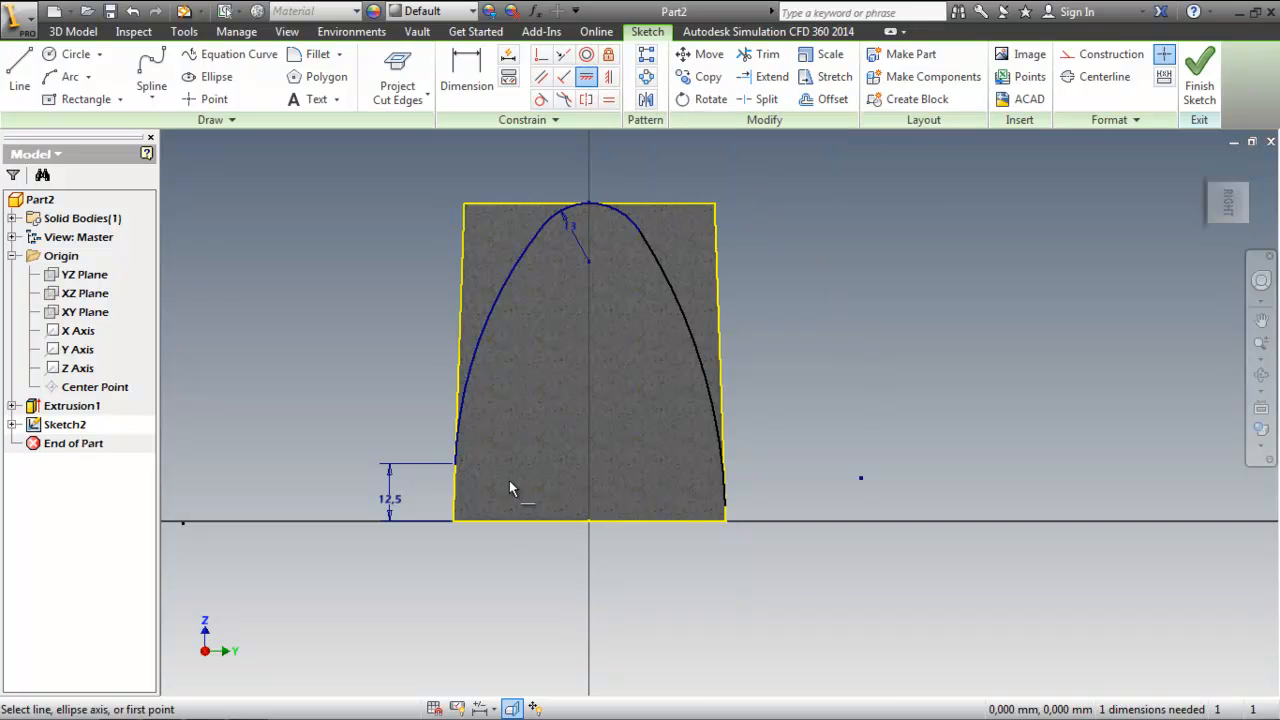
pyautogui.click(457, 468)
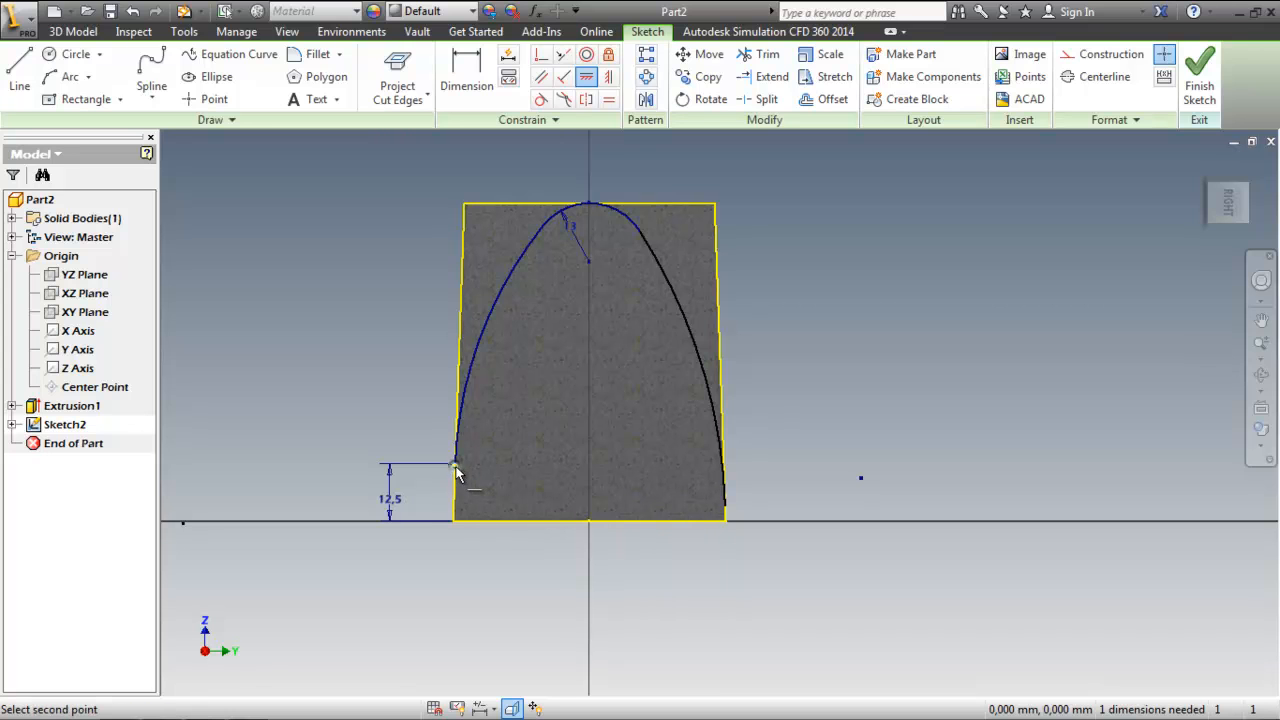
pyautogui.click(726, 510)
pyautogui.press('Escape')
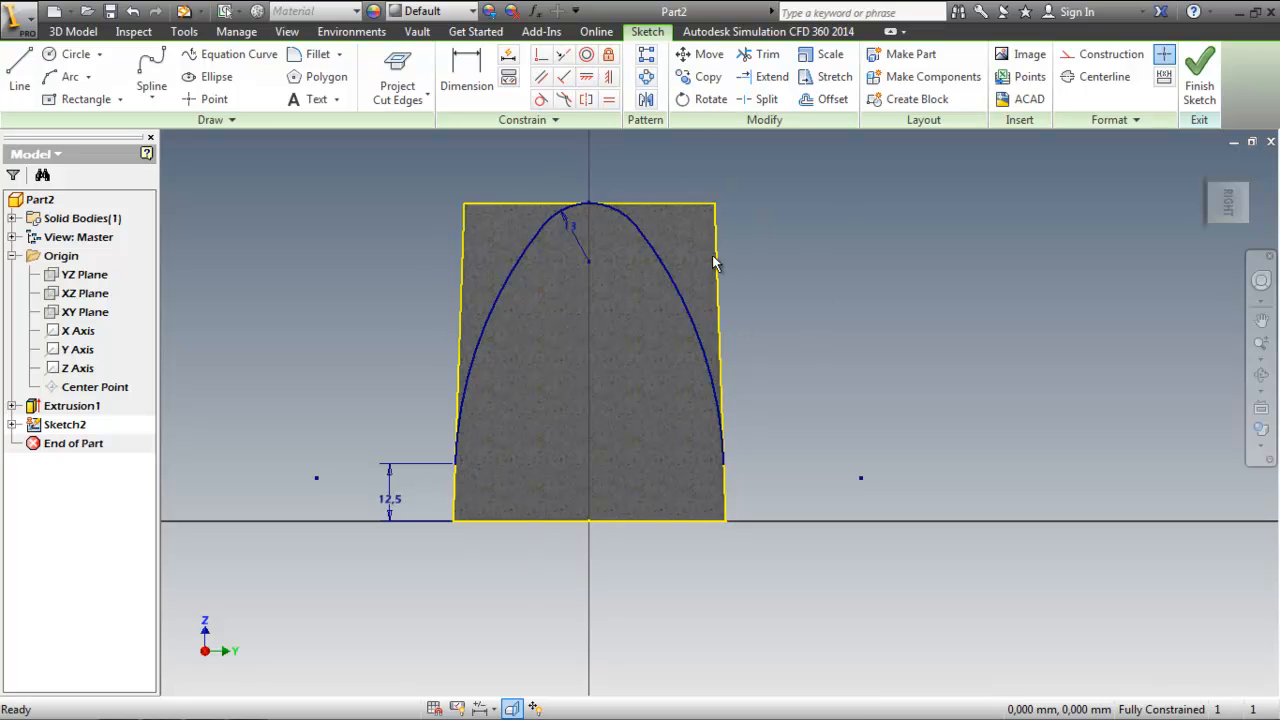
# - Finish the sketch and start an Extrude using the region between the arcs and the block's outer edges as profile
pyautogui.click(1205, 72)
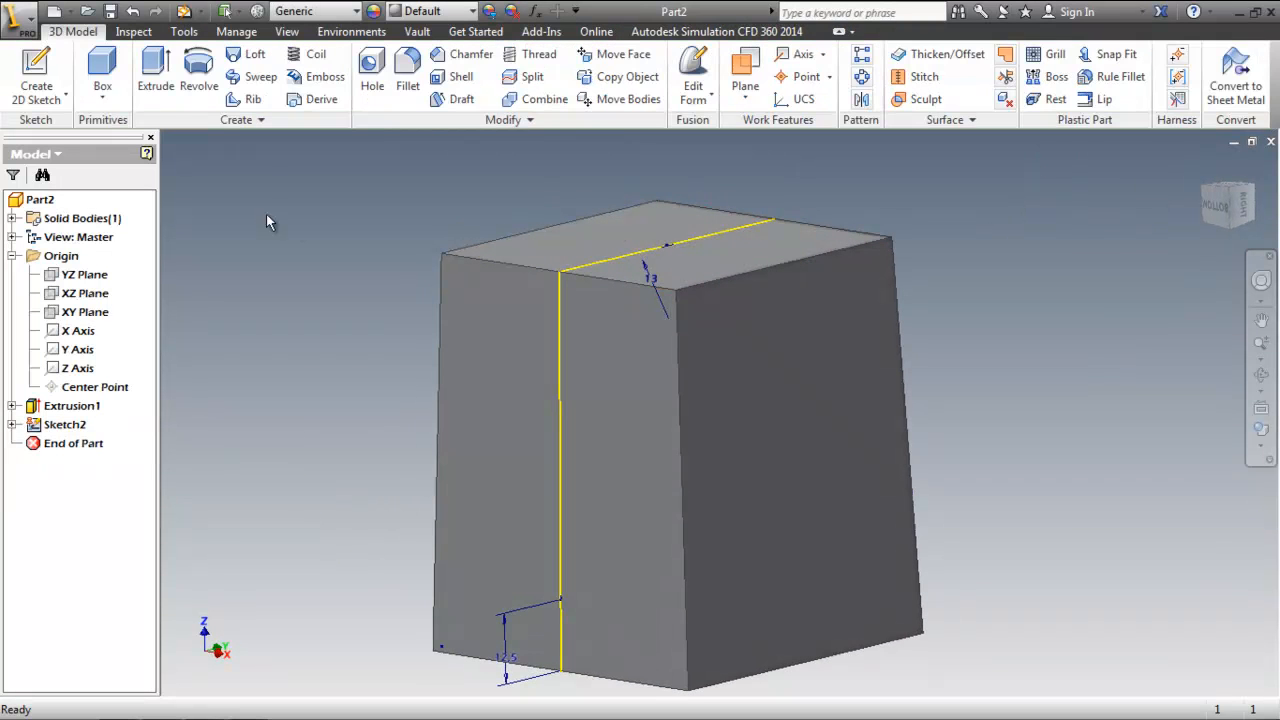
pyautogui.press('e')
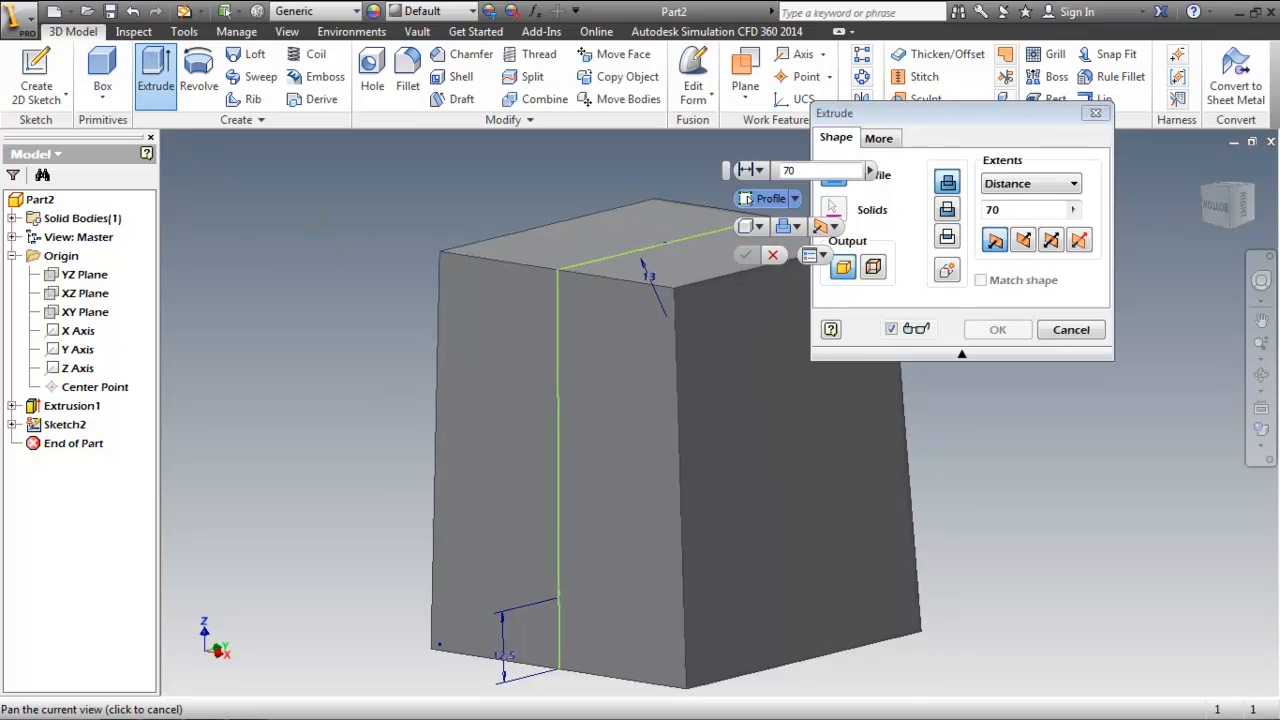
pyautogui.moveTo(348, 232); pyautogui.dragTo(223, 192, button='middle')
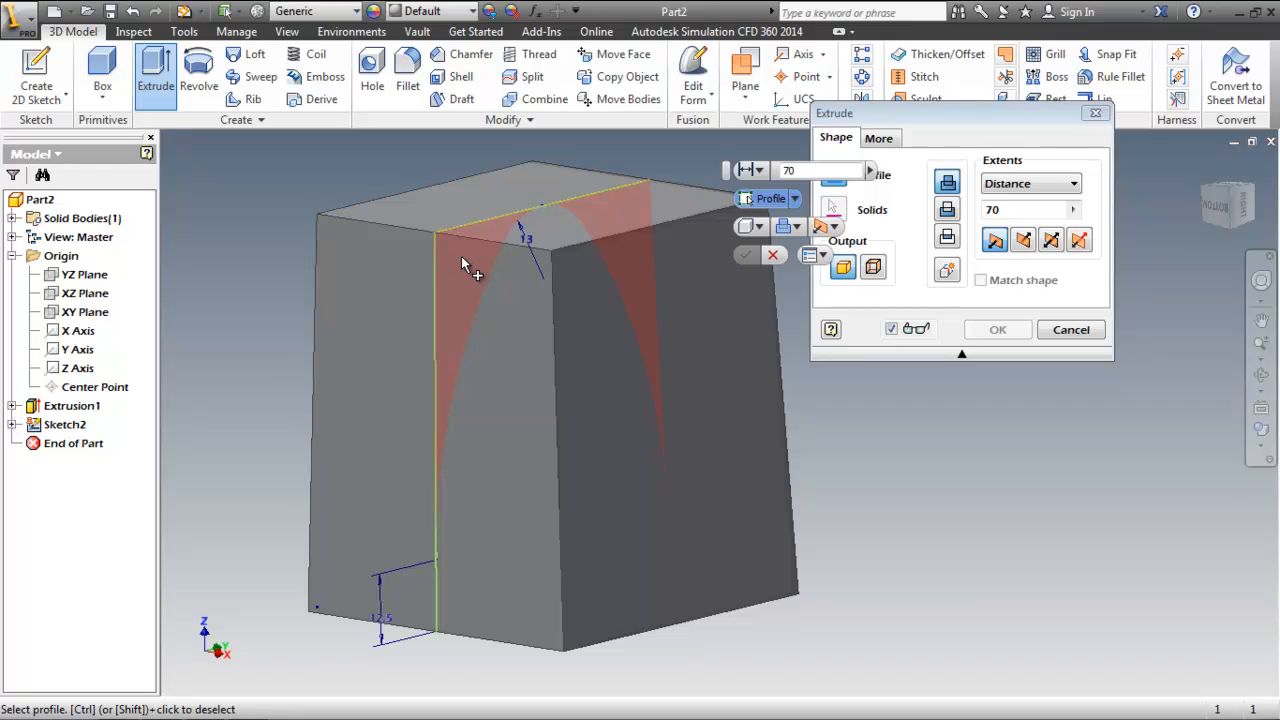
pyautogui.moveTo(461, 256); pyautogui.dragTo(458, 307, button='middle')
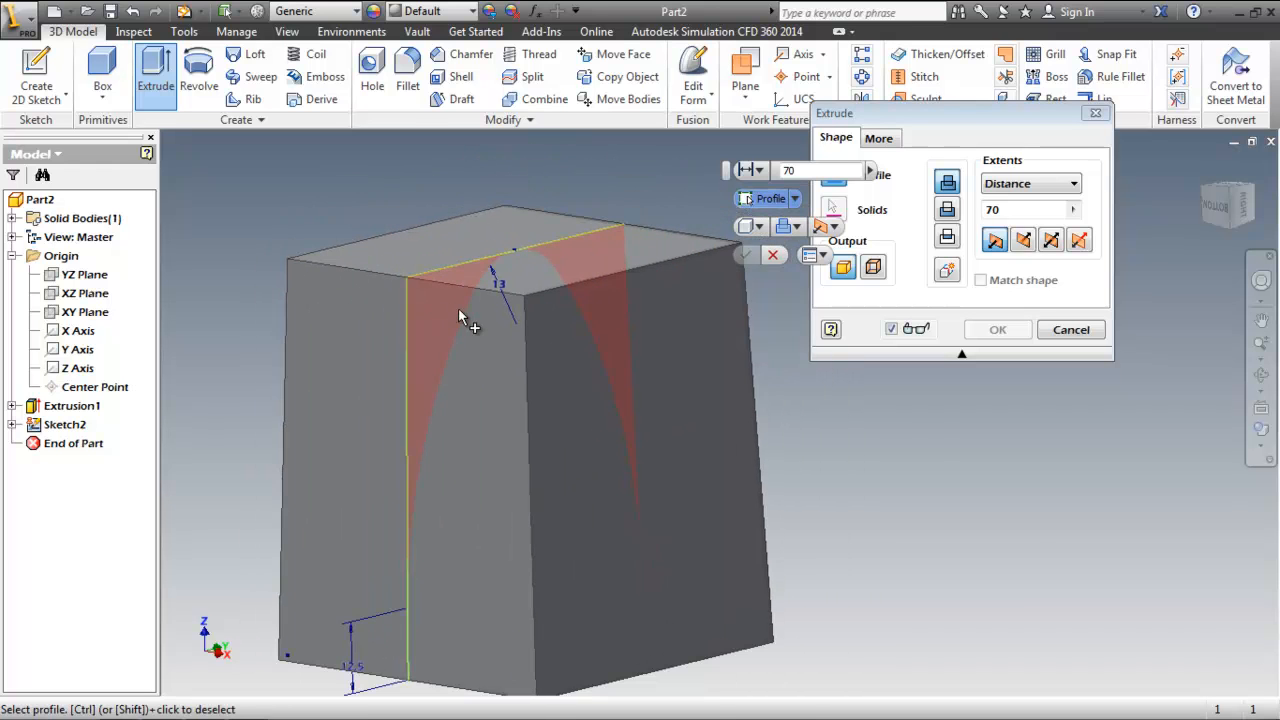
pyautogui.click(451, 313)
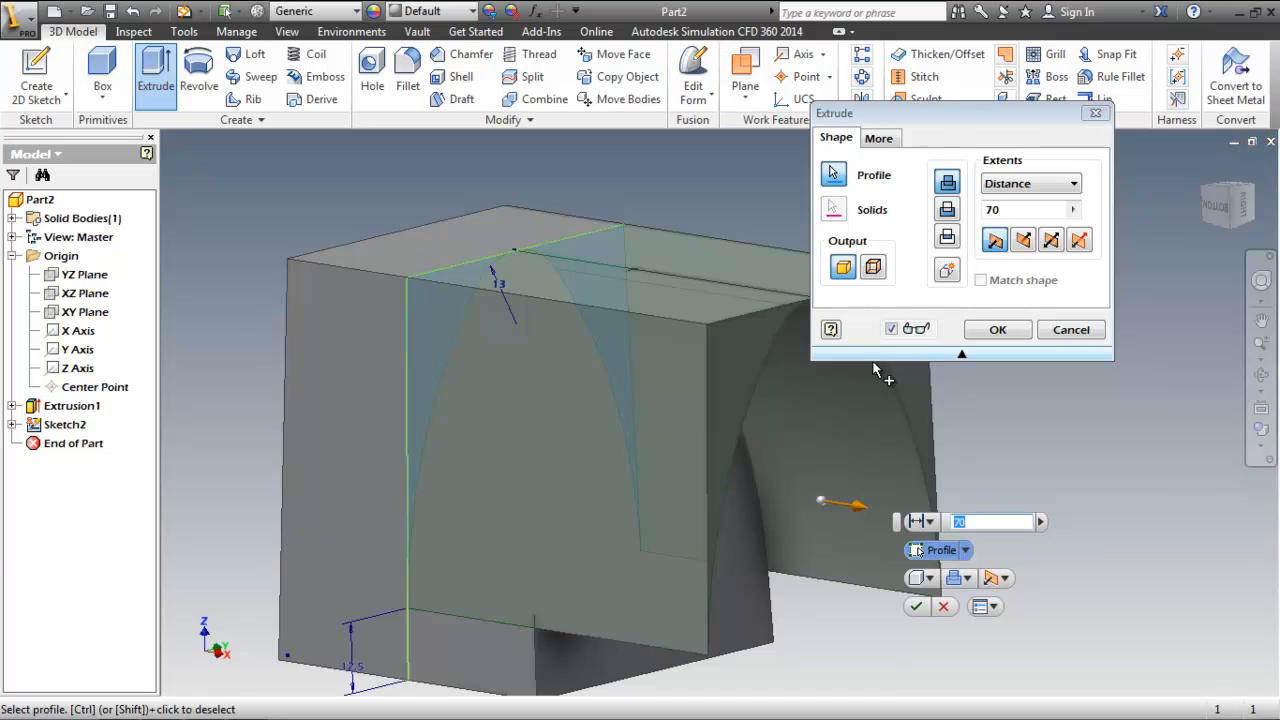
# - Pull the extrusion preview to either side of the sketch plane, ending at a distance of 58.75 mm
pyautogui.scroll(2, 760, 494)
pyautogui.moveTo(760, 494); pyautogui.dragTo(582, 452, button='middle')
pyautogui.scroll(1, 598, 443)
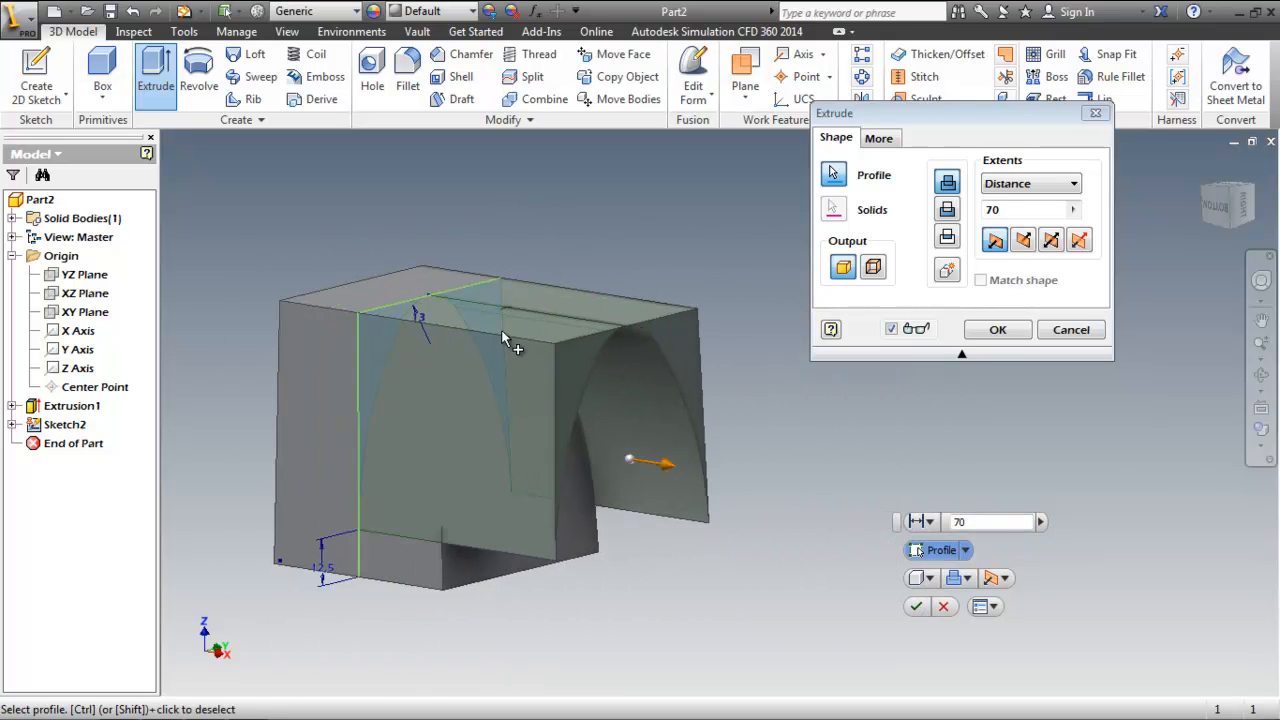
pyautogui.scroll(-3, 528, 323)
pyautogui.scroll(2, 540, 328)
pyautogui.scroll(-2, 540, 328)
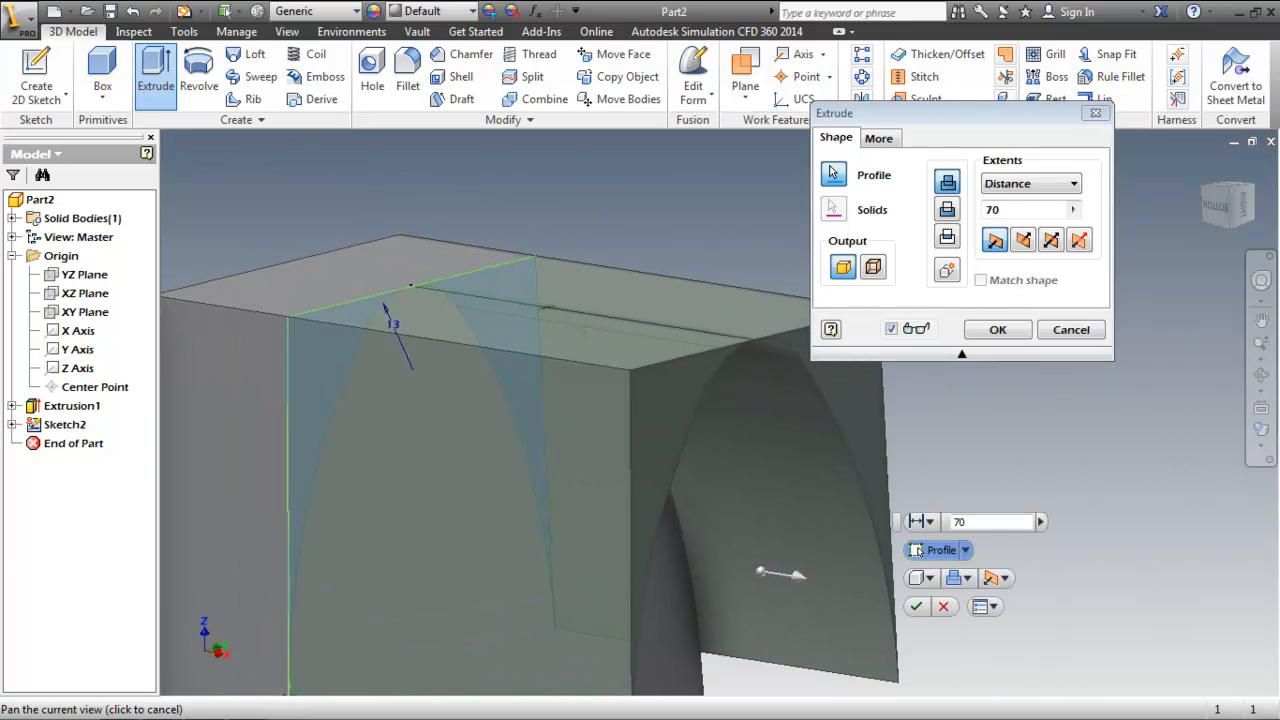
pyautogui.scroll(3, 728, 457)
pyautogui.moveTo(695, 417); pyautogui.dragTo(705, 453, button='middle')
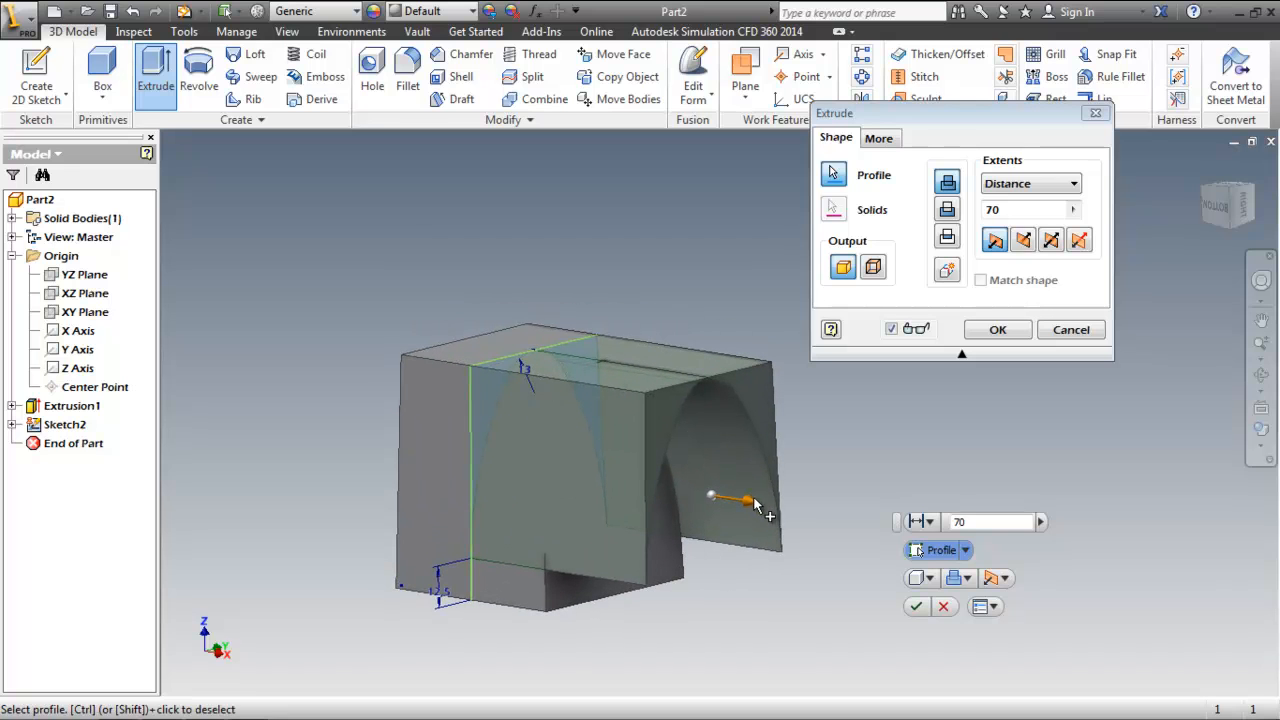
pyautogui.moveTo(745, 499); pyautogui.dragTo(328, 441)
pyautogui.moveTo(447, 428); pyautogui.dragTo(729, 420)
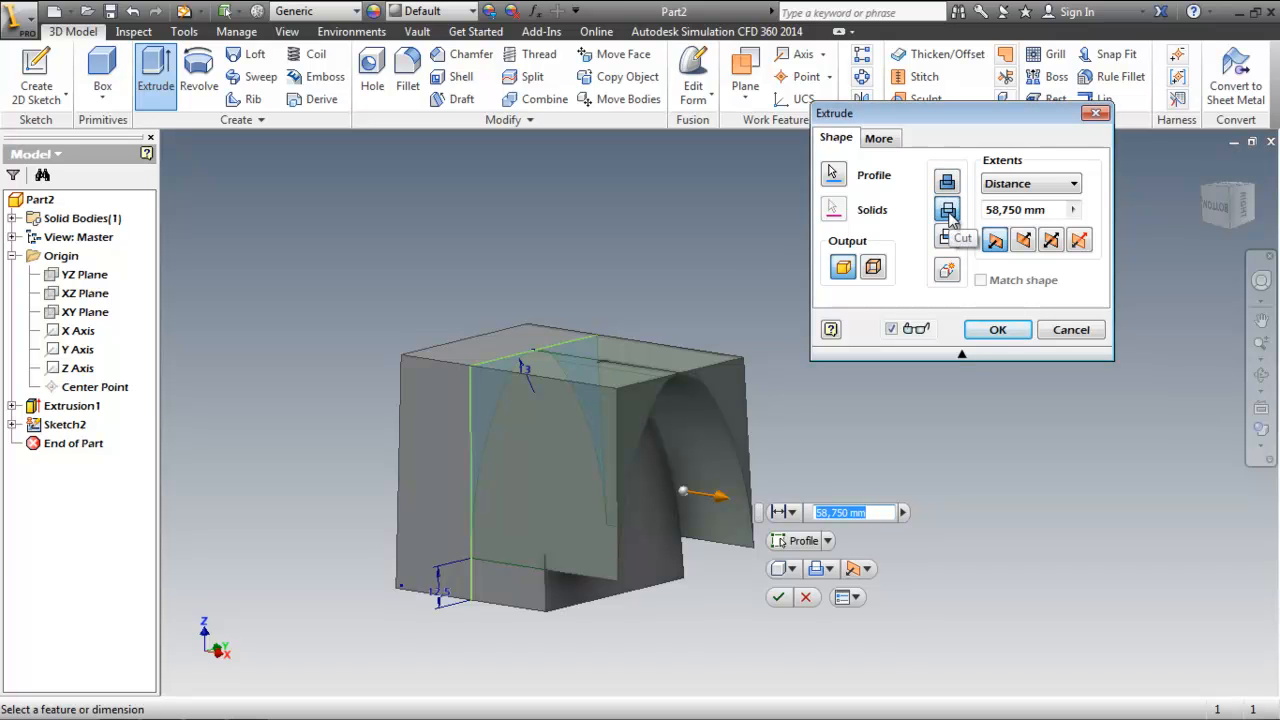
# - Switch the extrusion to a cut, pull its distance to 13 mm and make it symmetric about the sketch plane
pyautogui.click(946, 237)
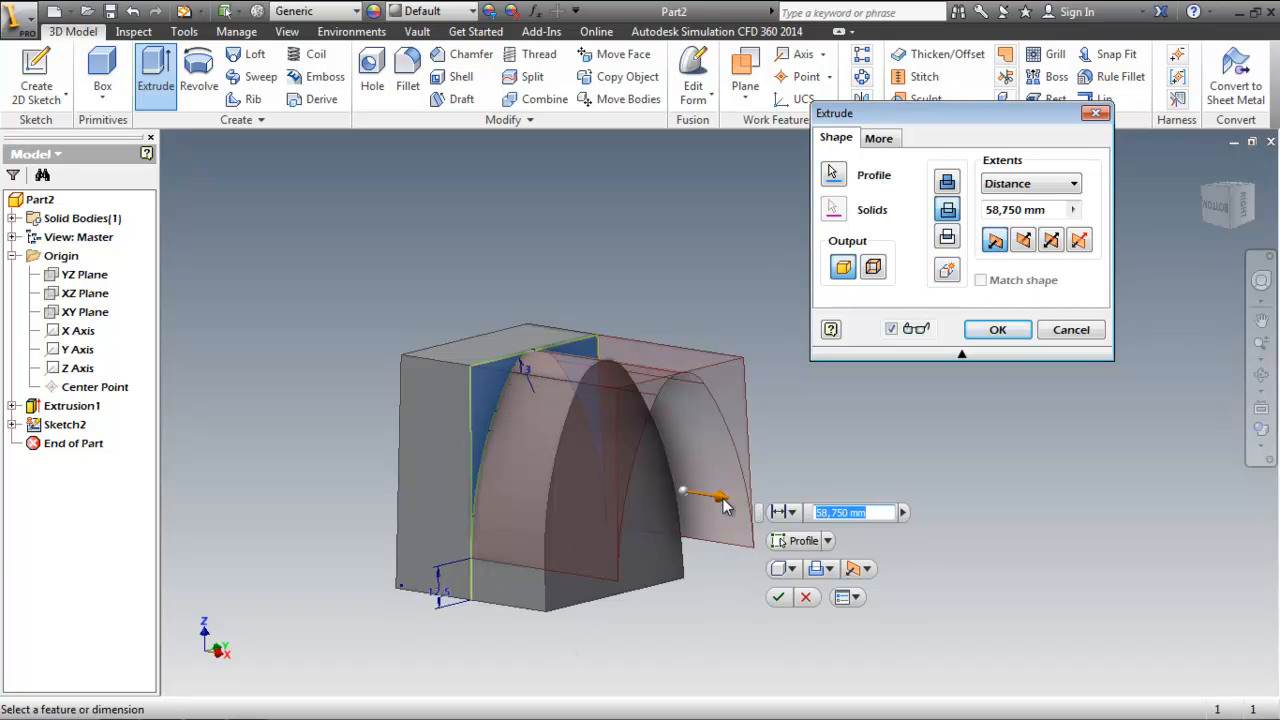
pyautogui.moveTo(719, 495); pyautogui.dragTo(608, 462)
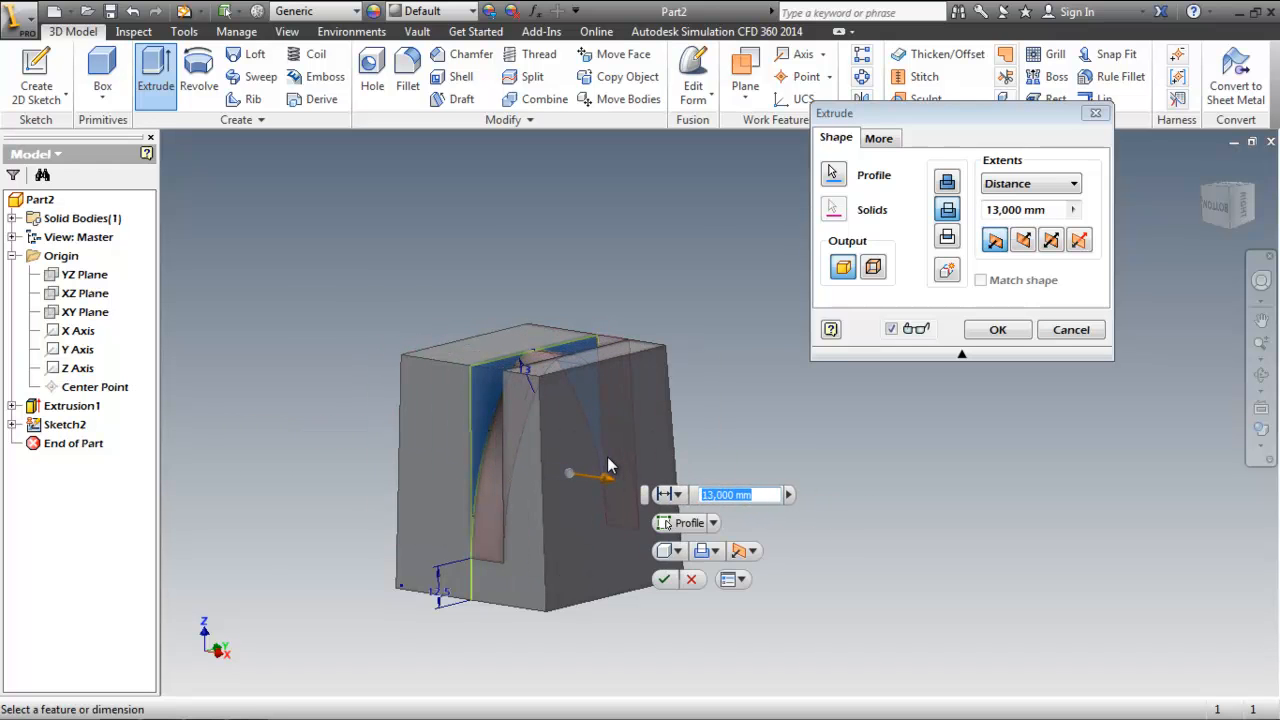
pyautogui.click(1052, 241)
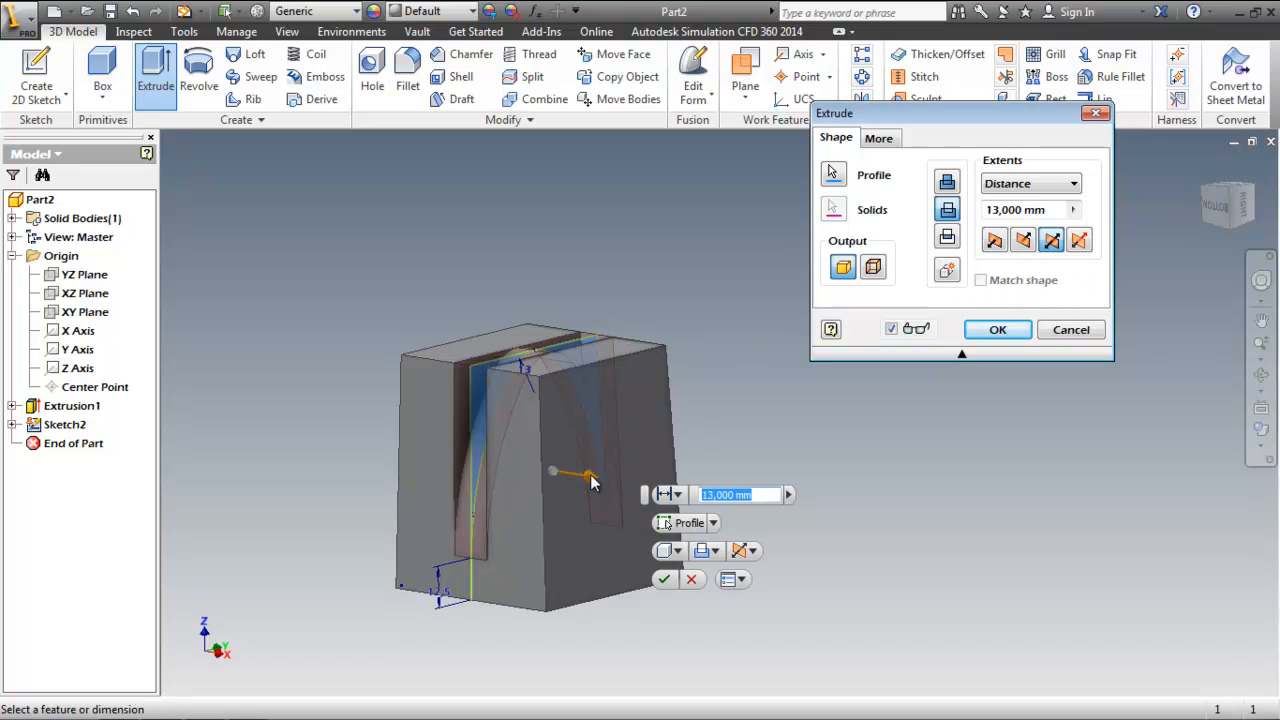
# - Try symmetric cut distances of 85 mm and 82 mm, and complete the cut with its extents set to All
pyautogui.moveTo(592, 472); pyautogui.dragTo(682, 490)
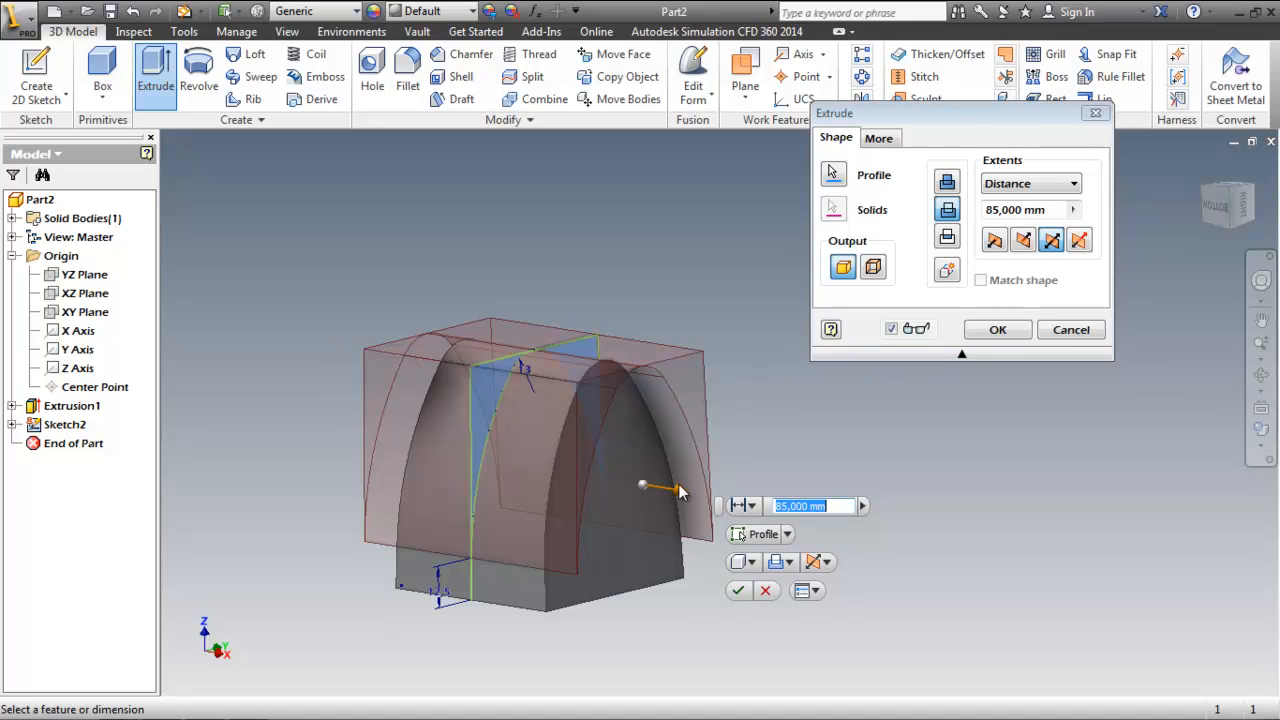
pyautogui.moveTo(677, 497)
pyautogui.mouseDown()
pyautogui.moveTo(615, 476)
pyautogui.moveTo(680, 489)
pyautogui.mouseUp()
pyautogui.click(1066, 186)
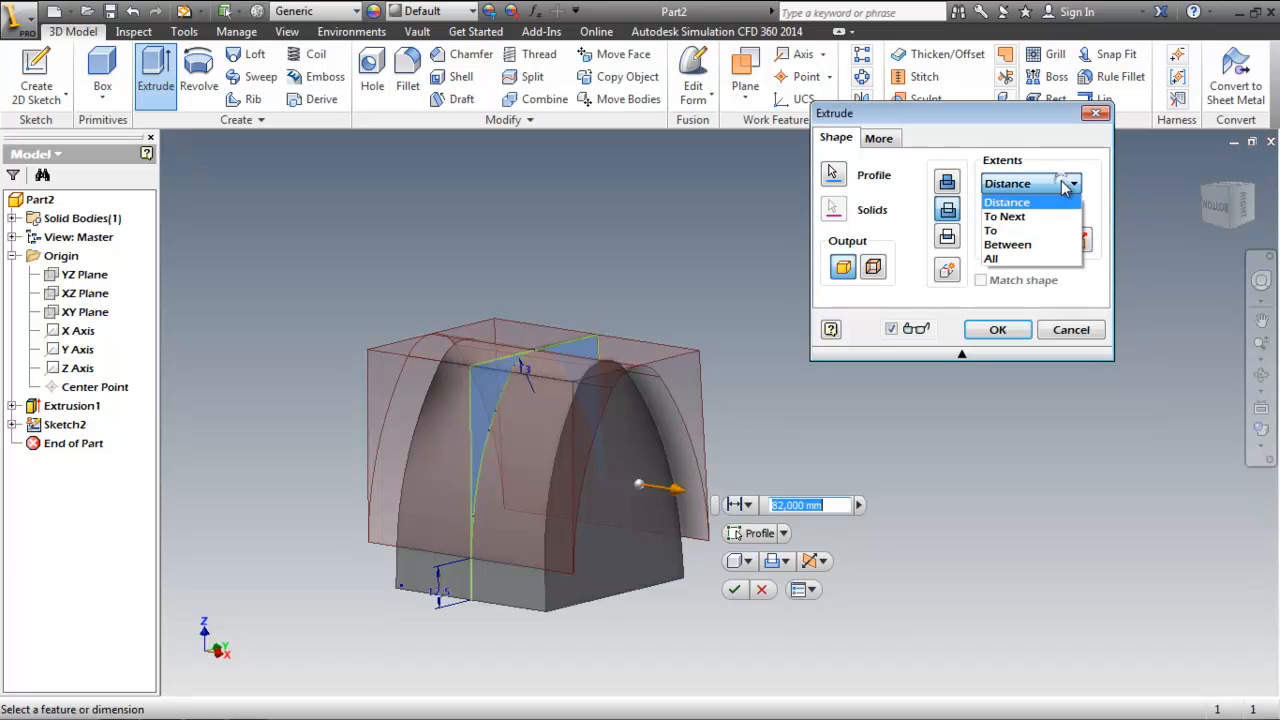
pyautogui.click(1021, 262)
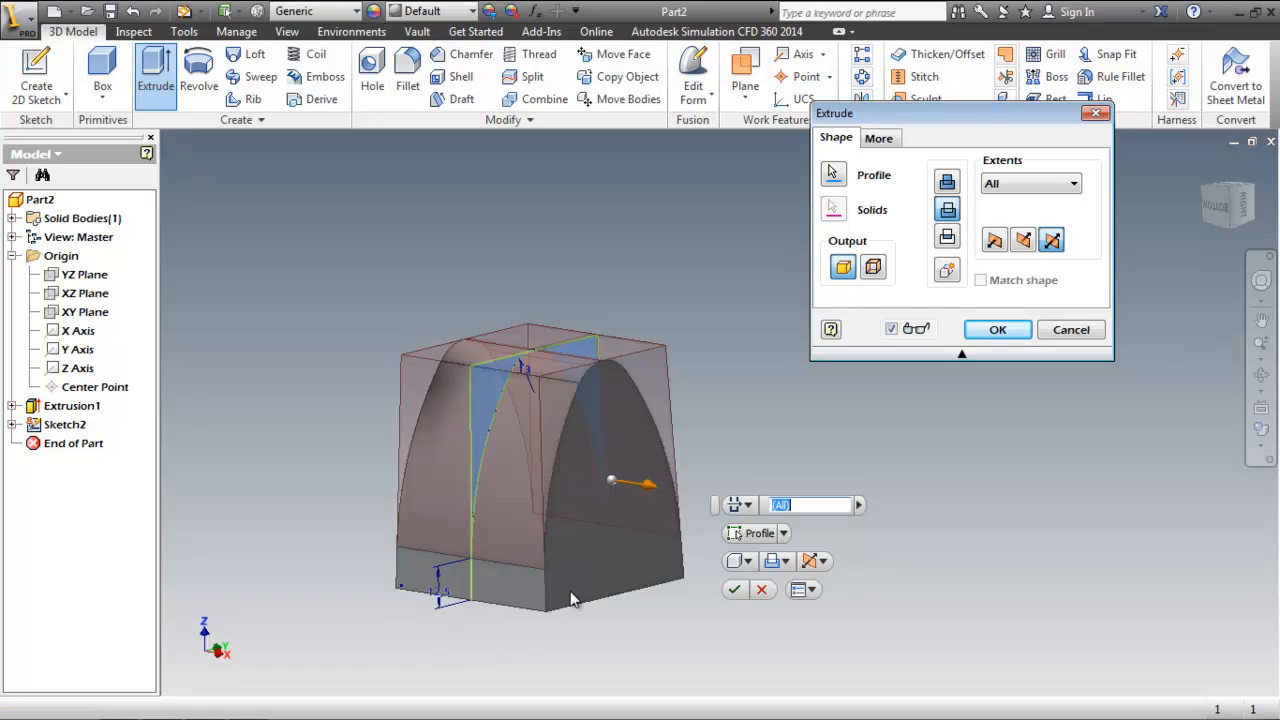
pyautogui.click(998, 336)
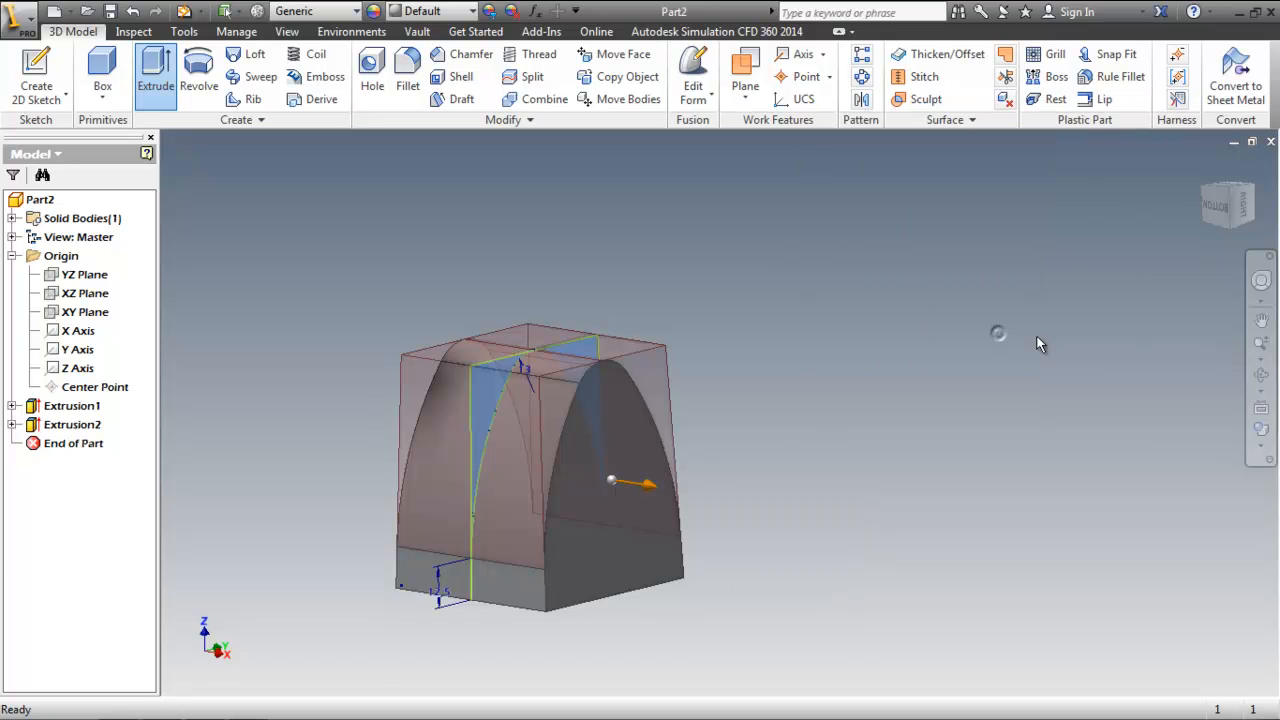
# - Start a new sketch on the XZ origin plane of the arched block
pyautogui.scroll(-2, 562, 396)
pyautogui.moveTo(744, 377); pyautogui.dragTo(939, 386, button='middle')
pyautogui.scroll(2, 836, 395)
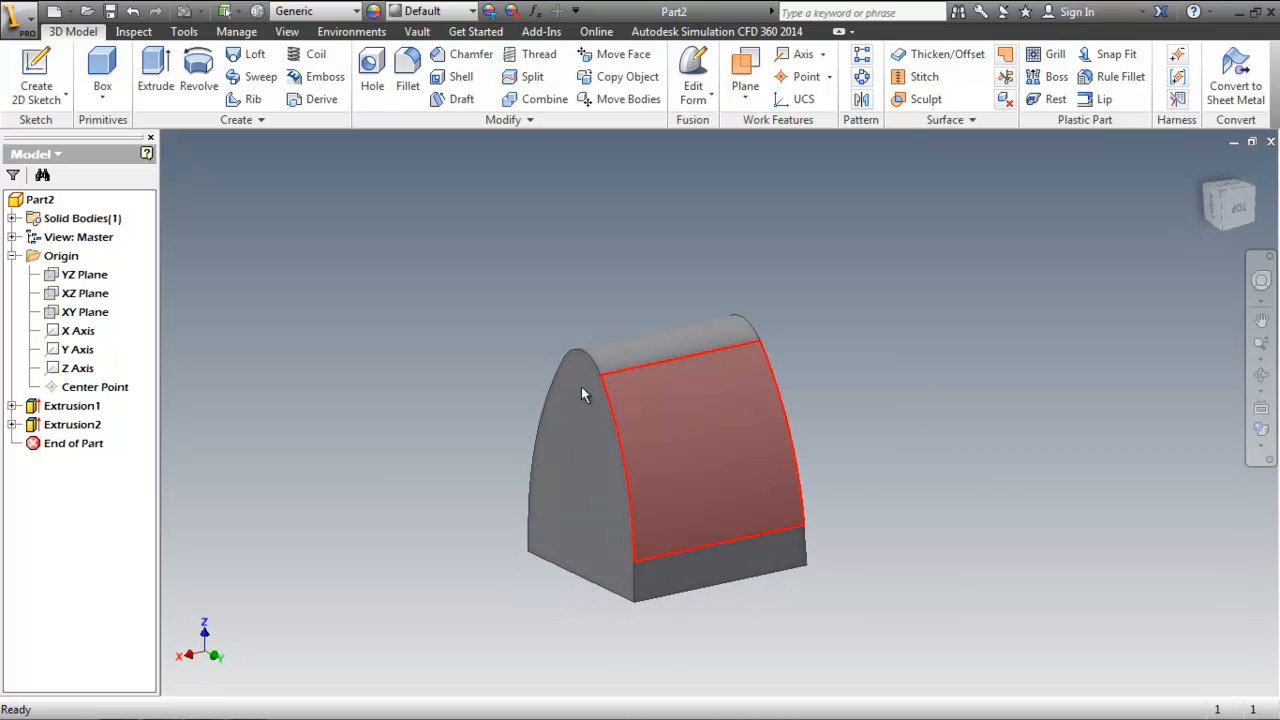
pyautogui.click(85, 293)
pyautogui.keyDown('shift'); pyautogui.moveTo(803, 329); pyautogui.dragTo(746, 447, button='middle'); pyautogui.keyUp('shift')
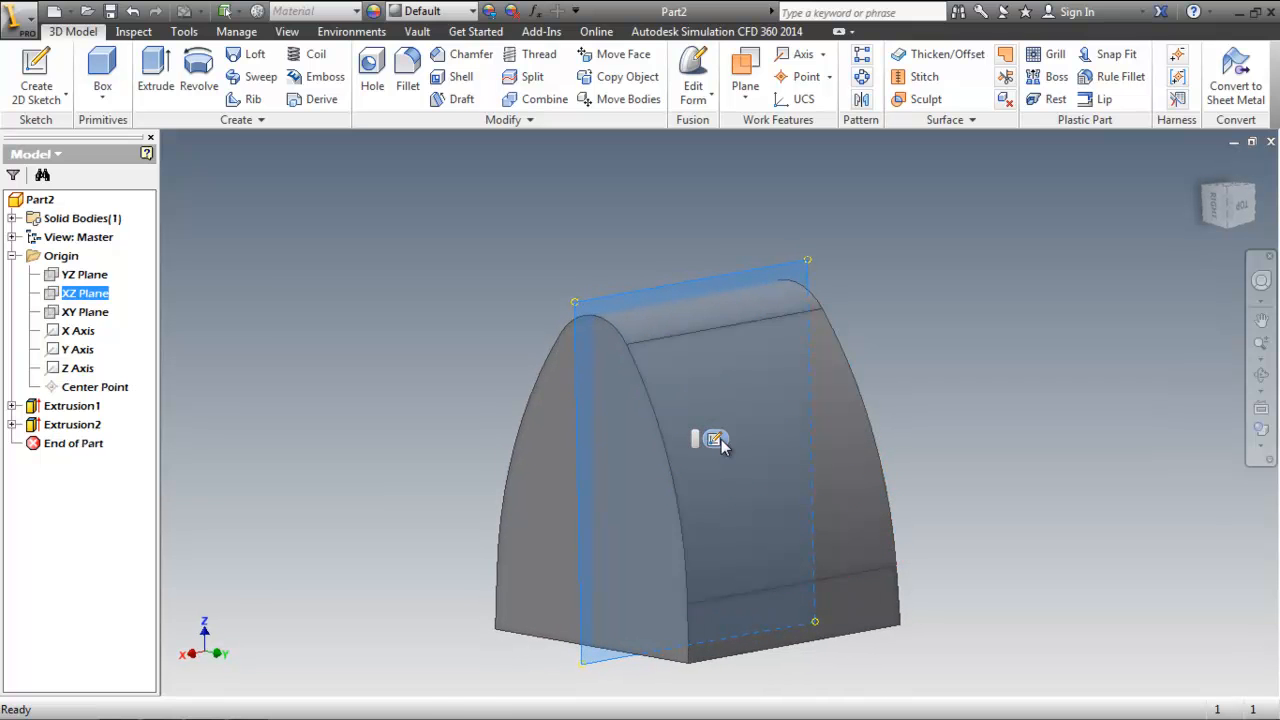
pyautogui.click(716, 440)
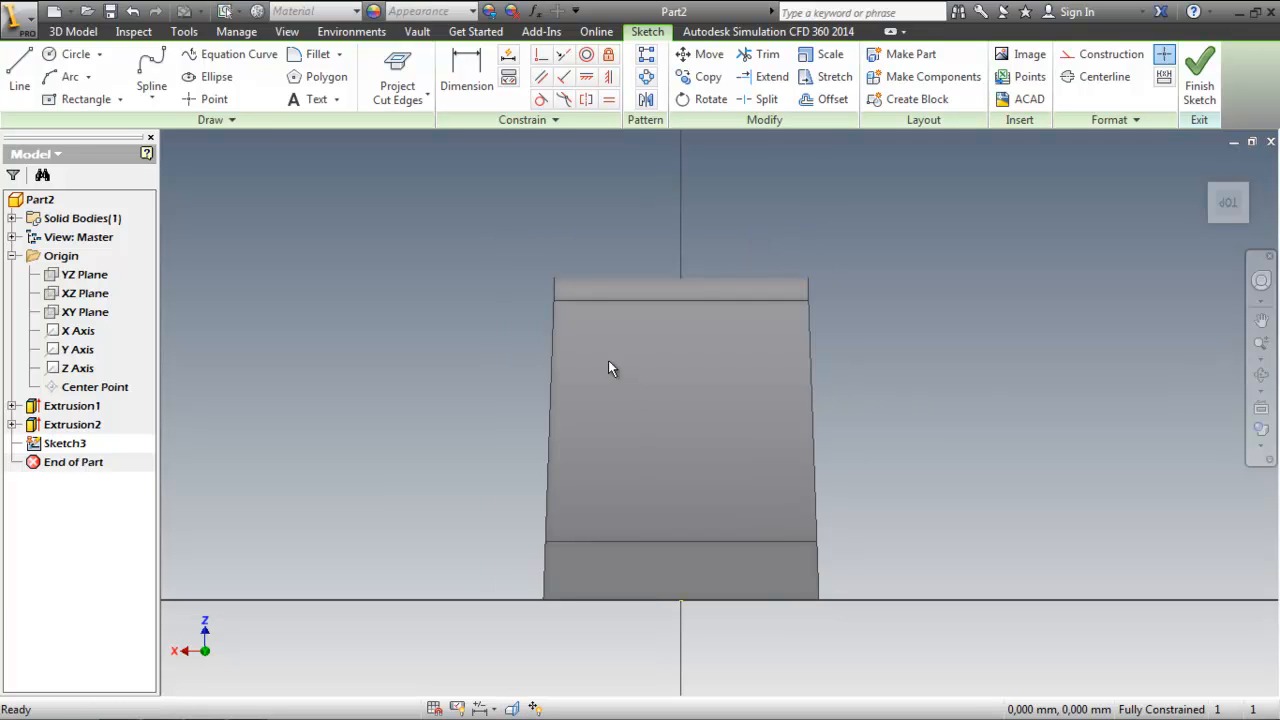
# - Slice the model at the sketch plane, project its cut edges into the sketch and view the sketch face-on
pyautogui.click(512, 708)
pyautogui.moveTo(713, 345)
pyautogui.keyDown('shift'); pyautogui.mouseDown(button='middle')
pyautogui.moveTo(637, 389)
pyautogui.moveTo(876, 292)
pyautogui.mouseUp(button='middle'); pyautogui.keyUp('shift')
pyautogui.moveTo(760, 394)
pyautogui.keyDown('shift'); pyautogui.mouseDown(button='middle')
pyautogui.moveTo(771, 383)
pyautogui.moveTo(826, 457)
pyautogui.moveTo(511, 468)
pyautogui.moveTo(779, 236)
pyautogui.moveTo(722, 415)
pyautogui.moveTo(780, 420)
pyautogui.mouseUp(button='middle'); pyautogui.keyUp('shift')
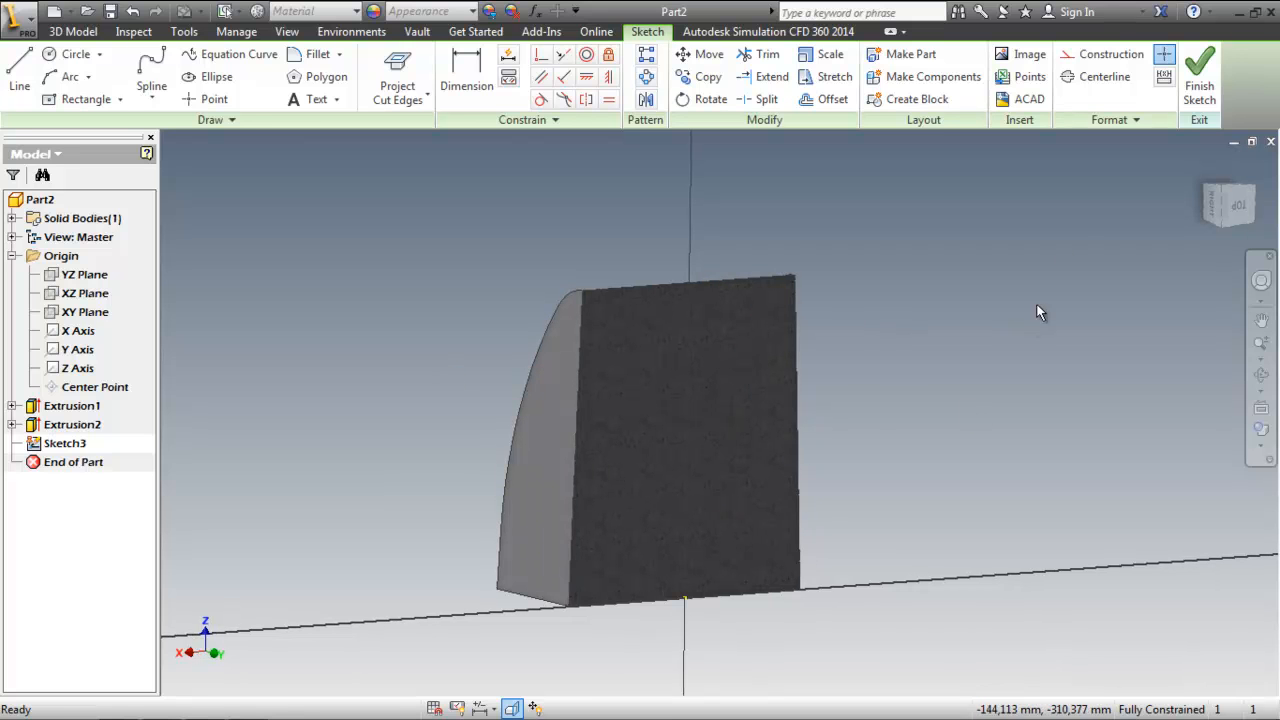
pyautogui.click(400, 84)
pyautogui.click(1240, 207)
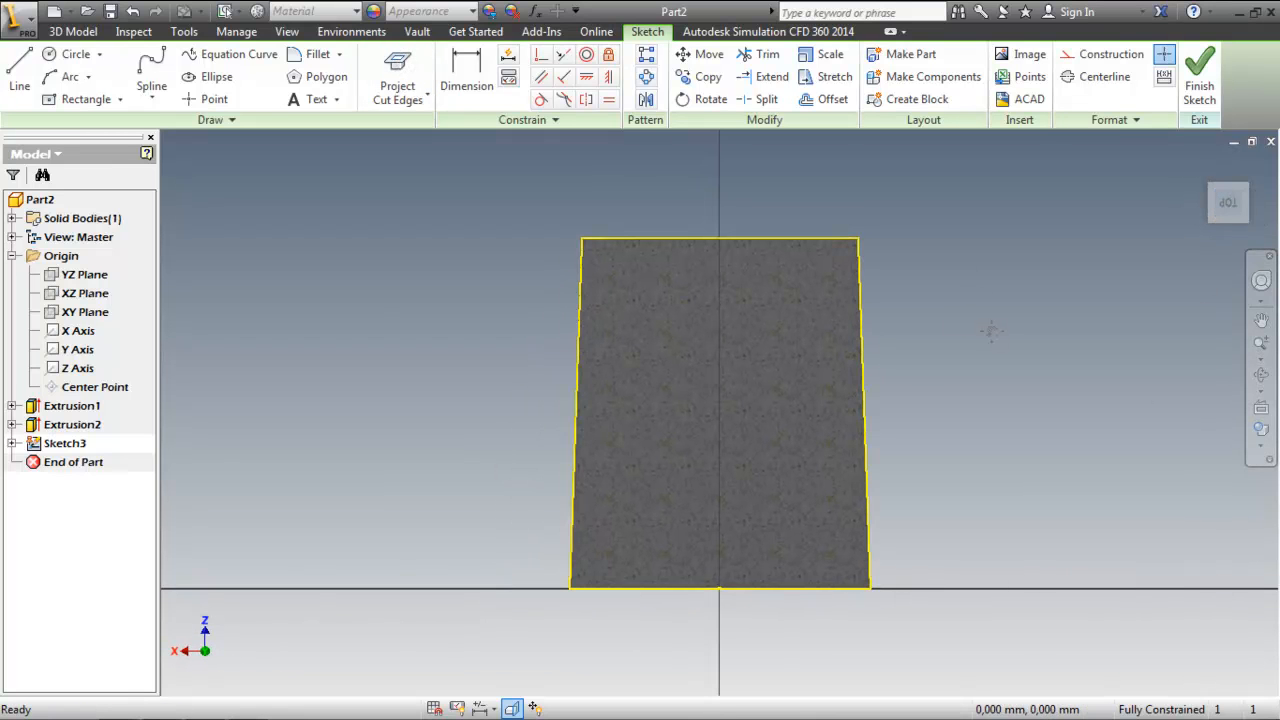
pyautogui.moveTo(994, 334); pyautogui.dragTo(952, 343, button='middle')
pyautogui.scroll(-1, 952, 343)
pyautogui.scroll(4, 650, 340)
pyautogui.moveTo(647, 338); pyautogui.dragTo(527, 279, button='middle')
pyautogui.scroll(-4, 527, 279)
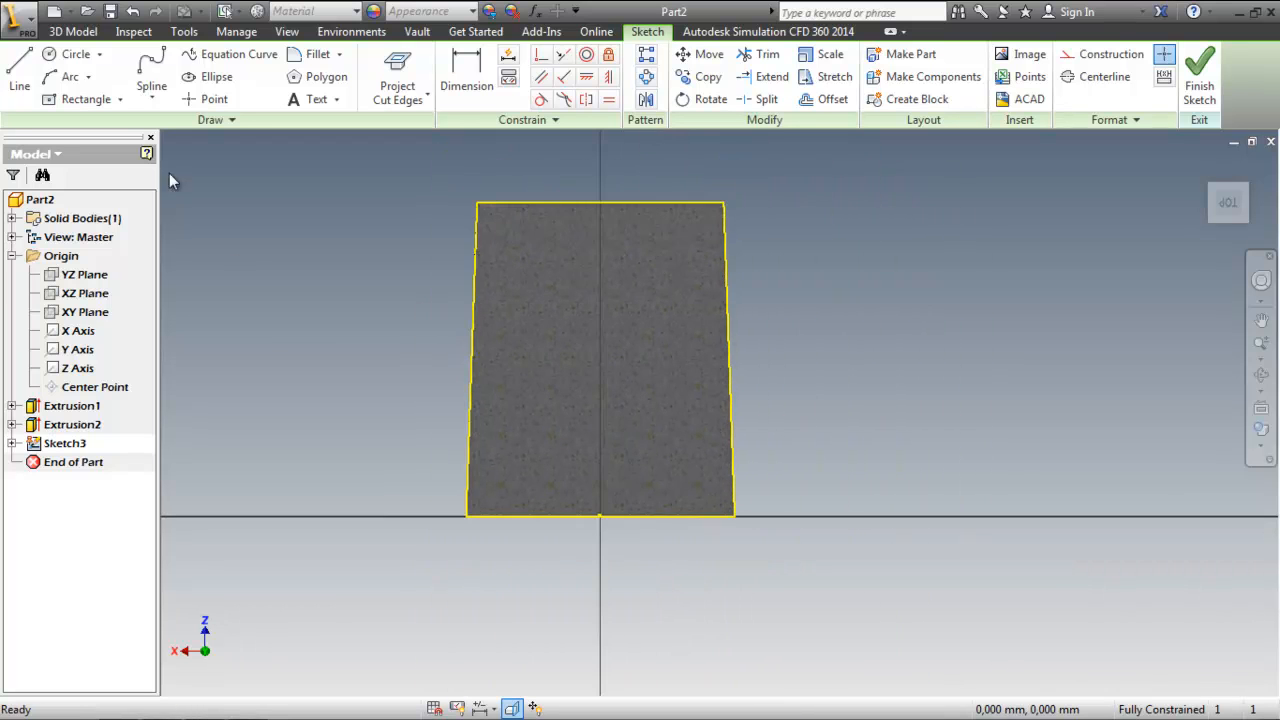
# - Draw a three-point arc from the projected outline's lower-left corner up into the block, with a 75 mm radius
pyautogui.click(88, 78)
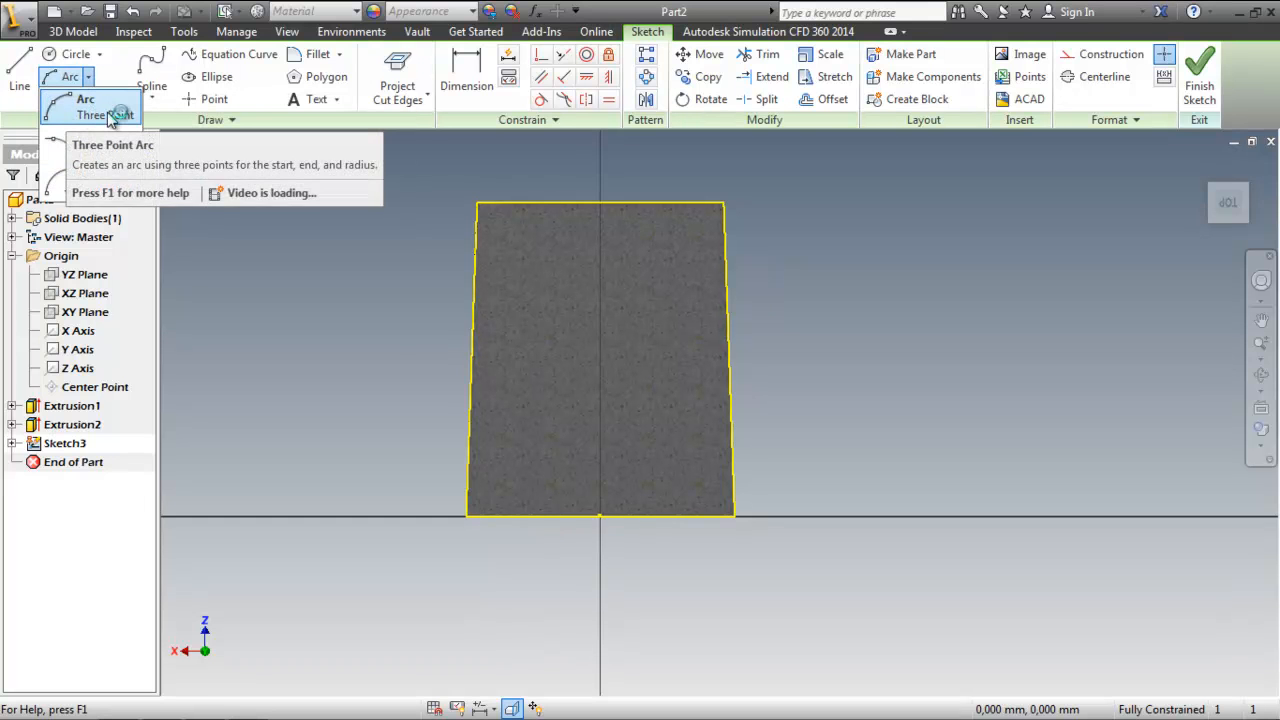
pyautogui.click(108, 116)
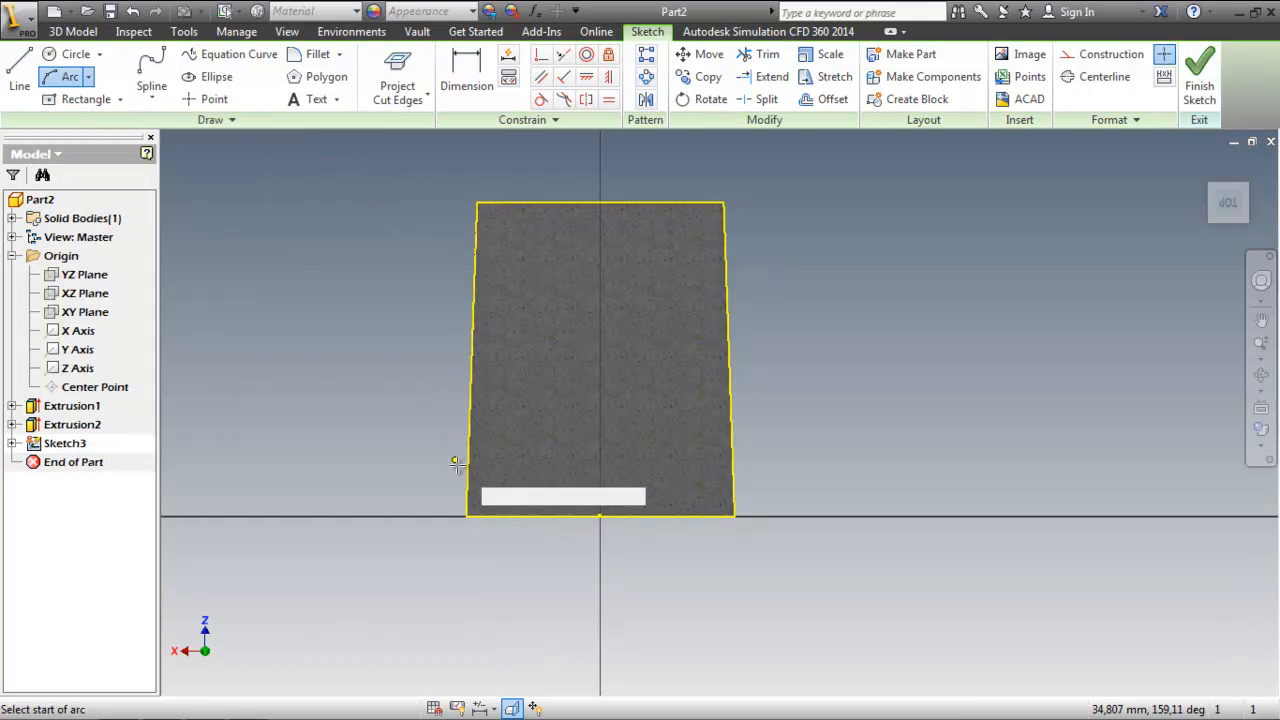
pyautogui.click(465, 516)
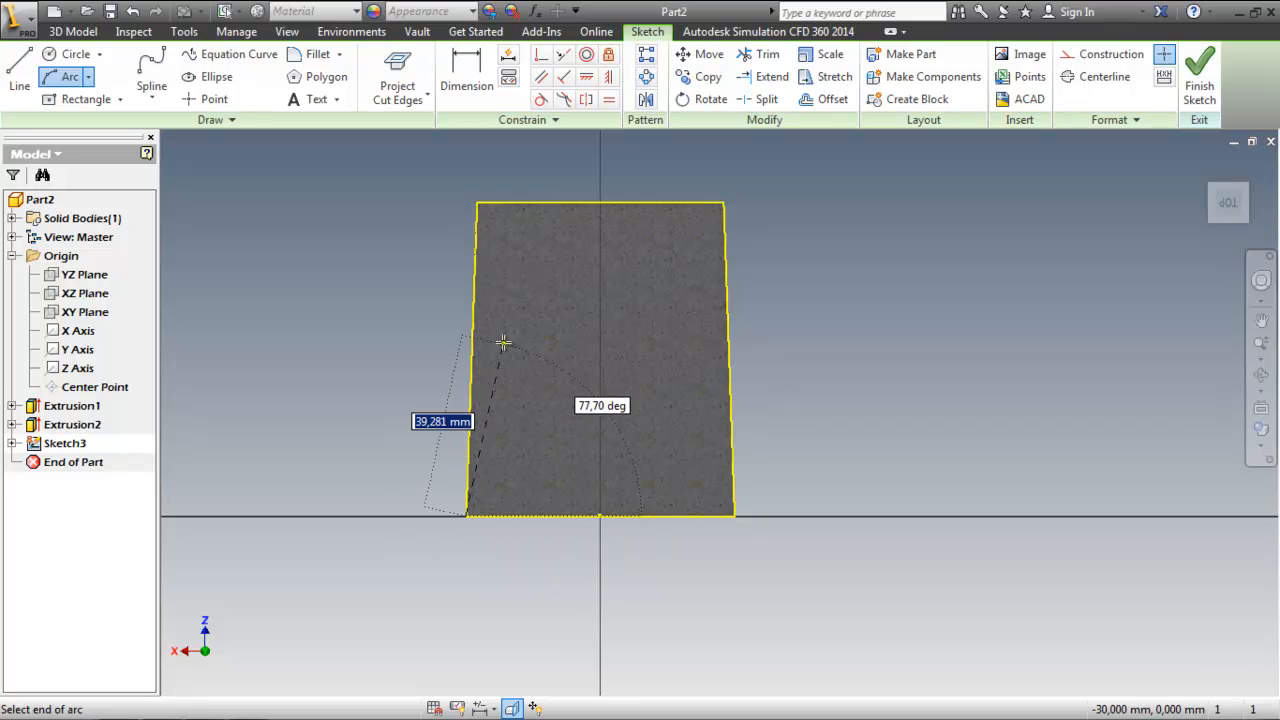
pyautogui.click(532, 330)
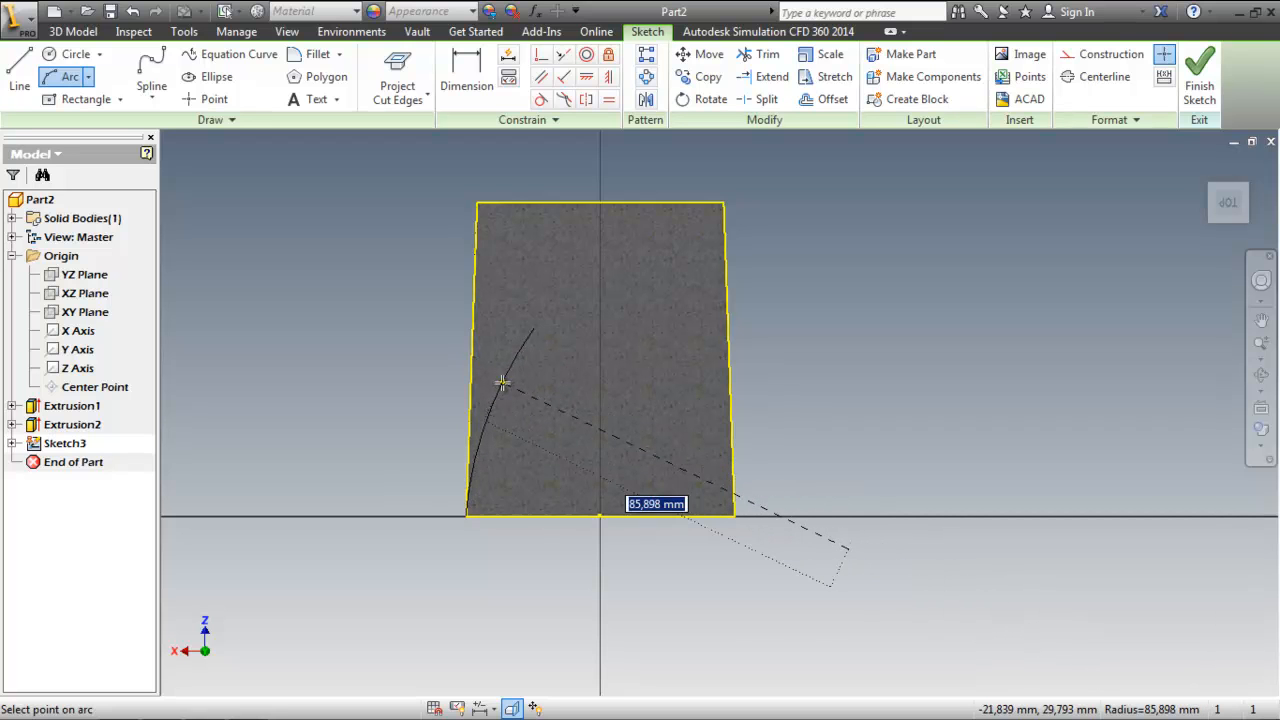
pyautogui.write('75')
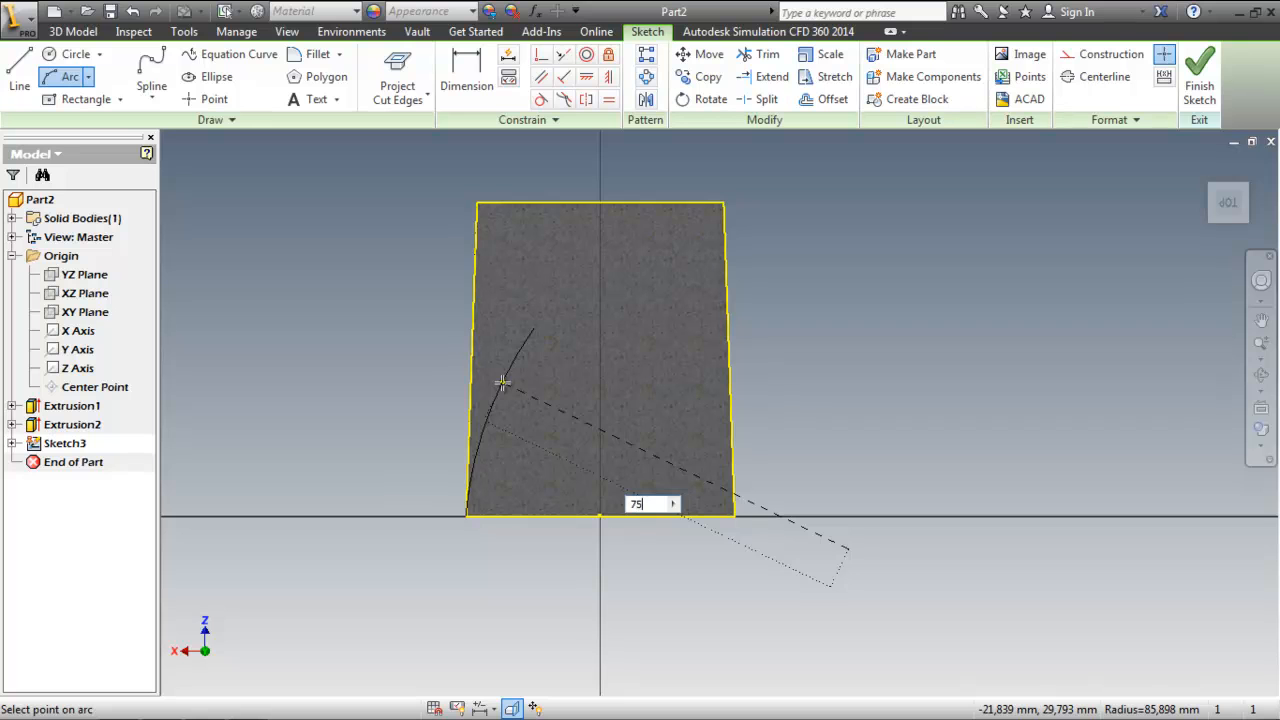
pyautogui.press('Return')
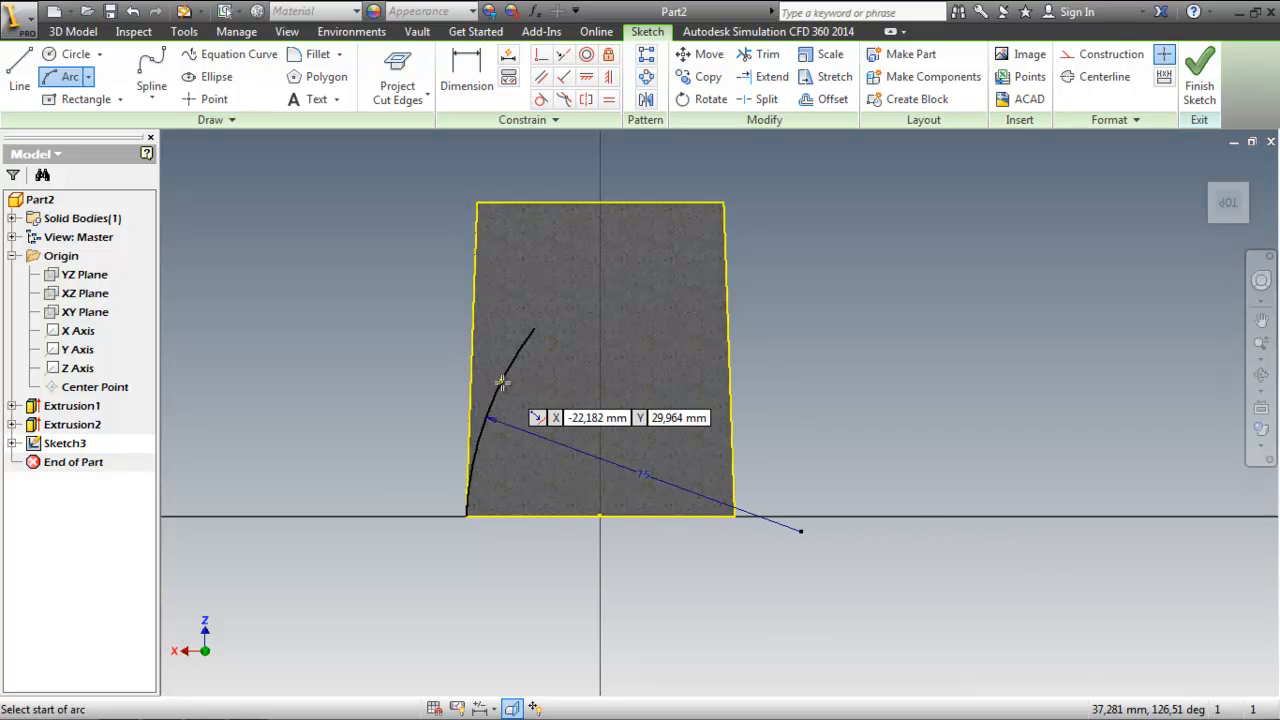
pyautogui.press('Escape')
# - Continue from the arc's free end with a tangent arc of about 92 mm radius, ending near the block's upper-right area
pyautogui.moveTo(559, 363); pyautogui.dragTo(520, 428, button='middle')
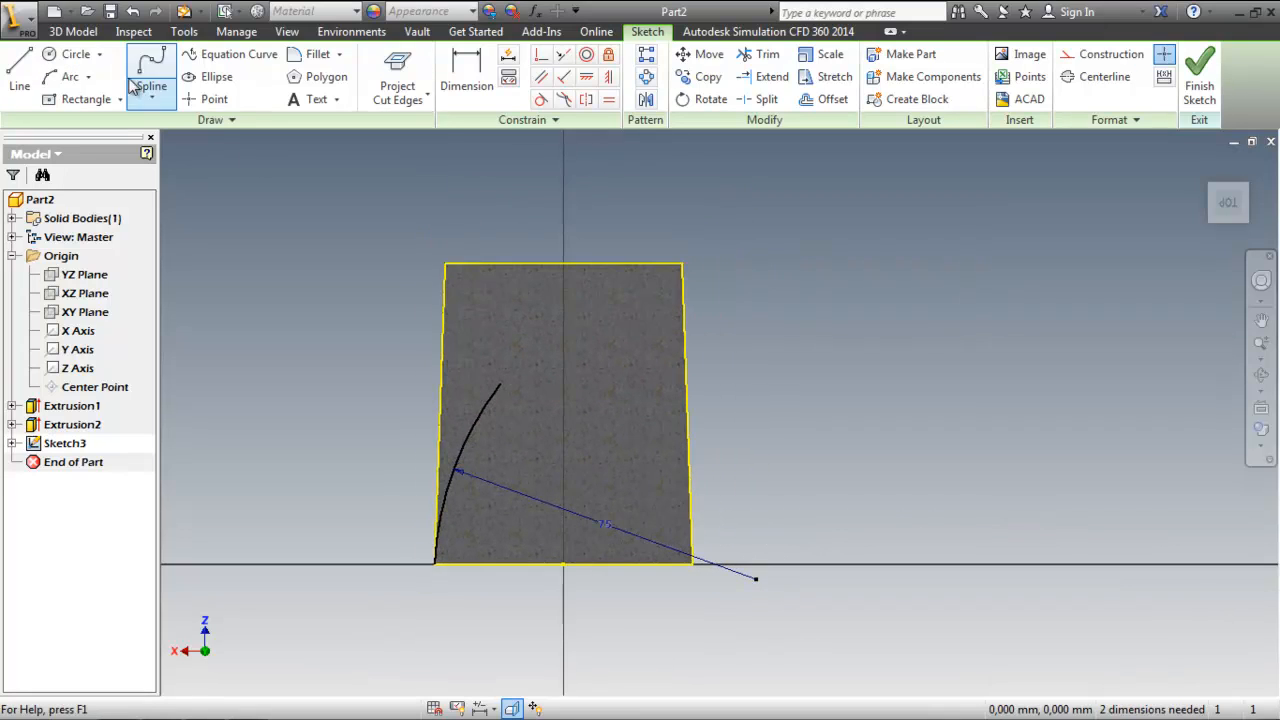
pyautogui.click(88, 77)
pyautogui.click(105, 143)
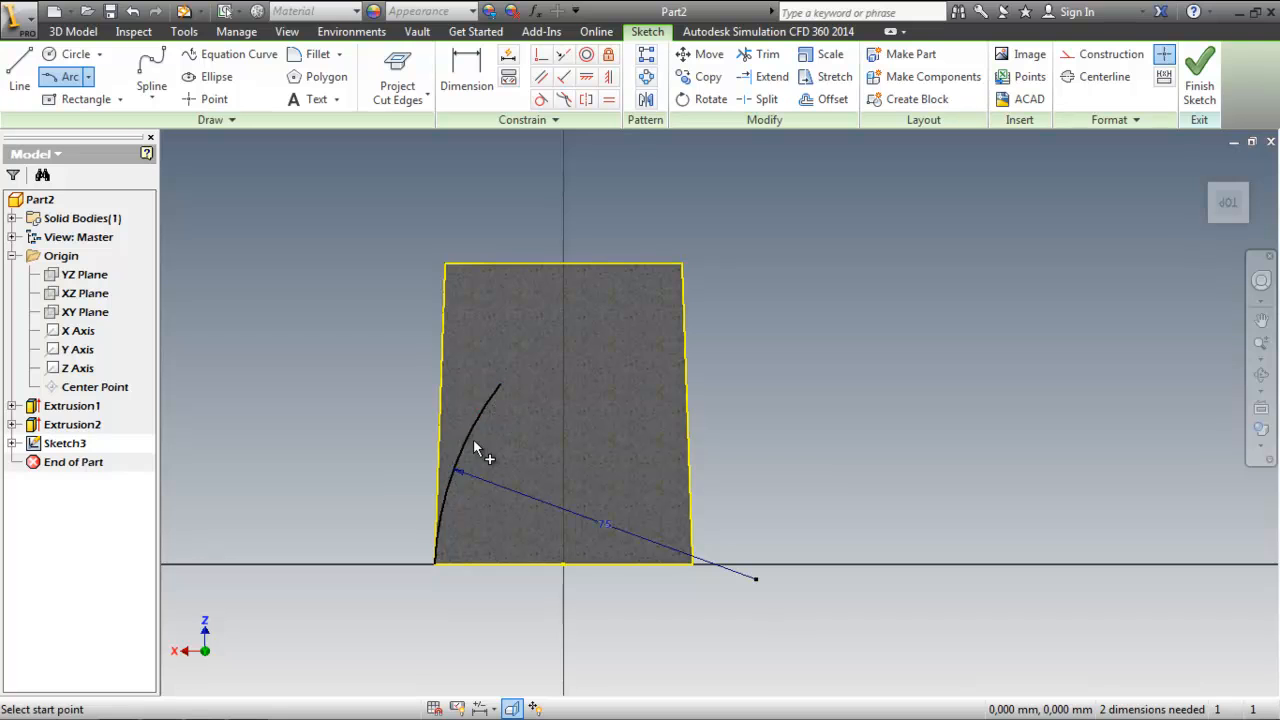
pyautogui.click(500, 384)
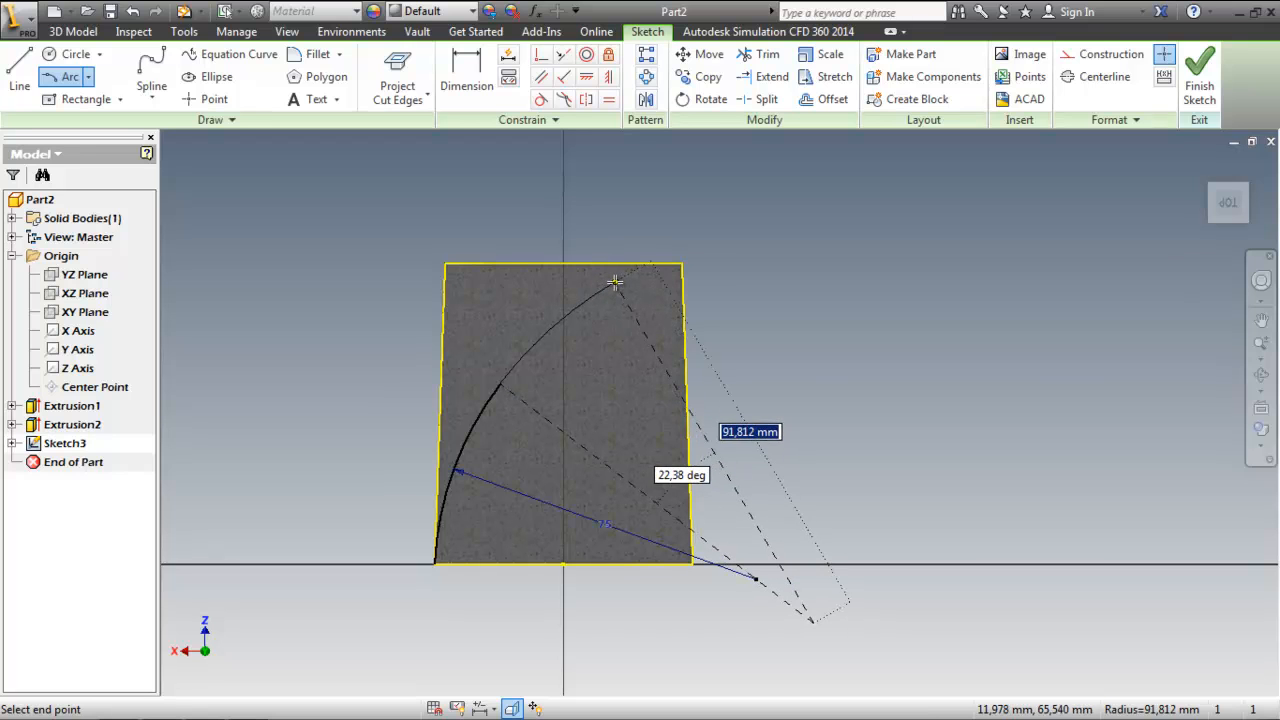
pyautogui.click(615, 282)
# - Dimension the radius of the upper tangent arc as 80 mm
pyautogui.click(466, 72)
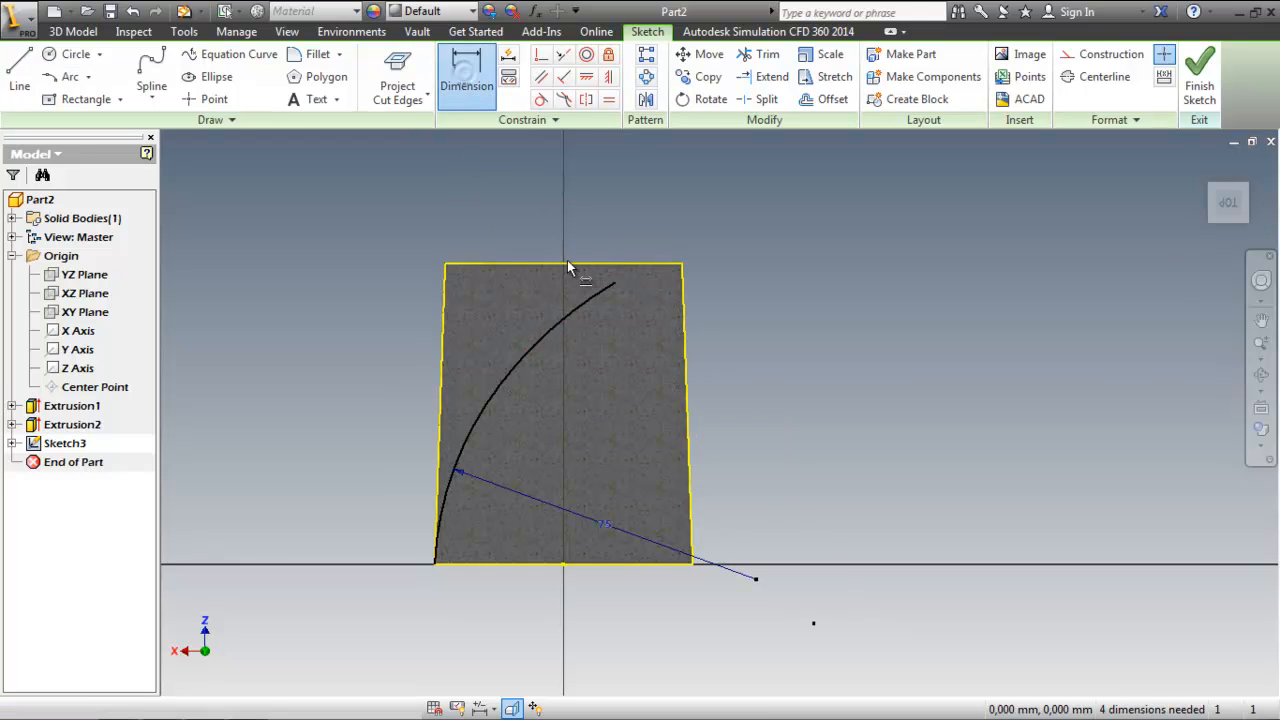
pyautogui.click(586, 304)
pyautogui.click(593, 356)
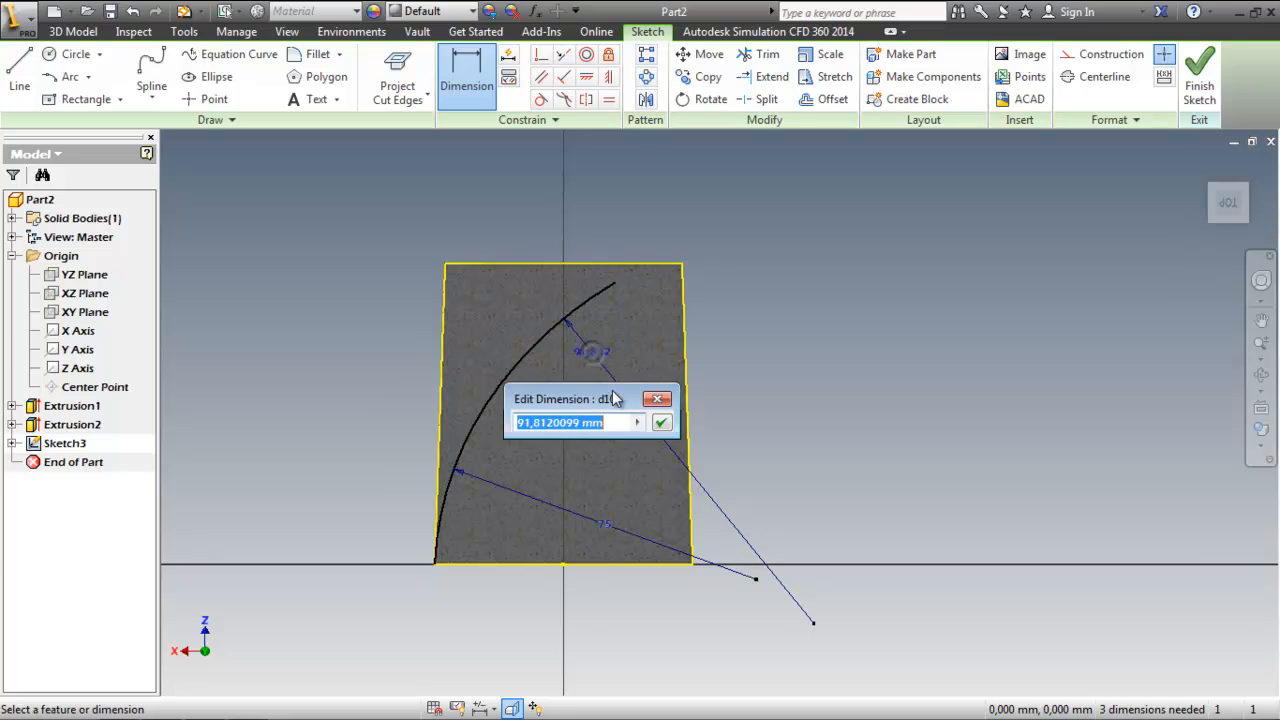
pyautogui.write('80')
pyautogui.press('Return')
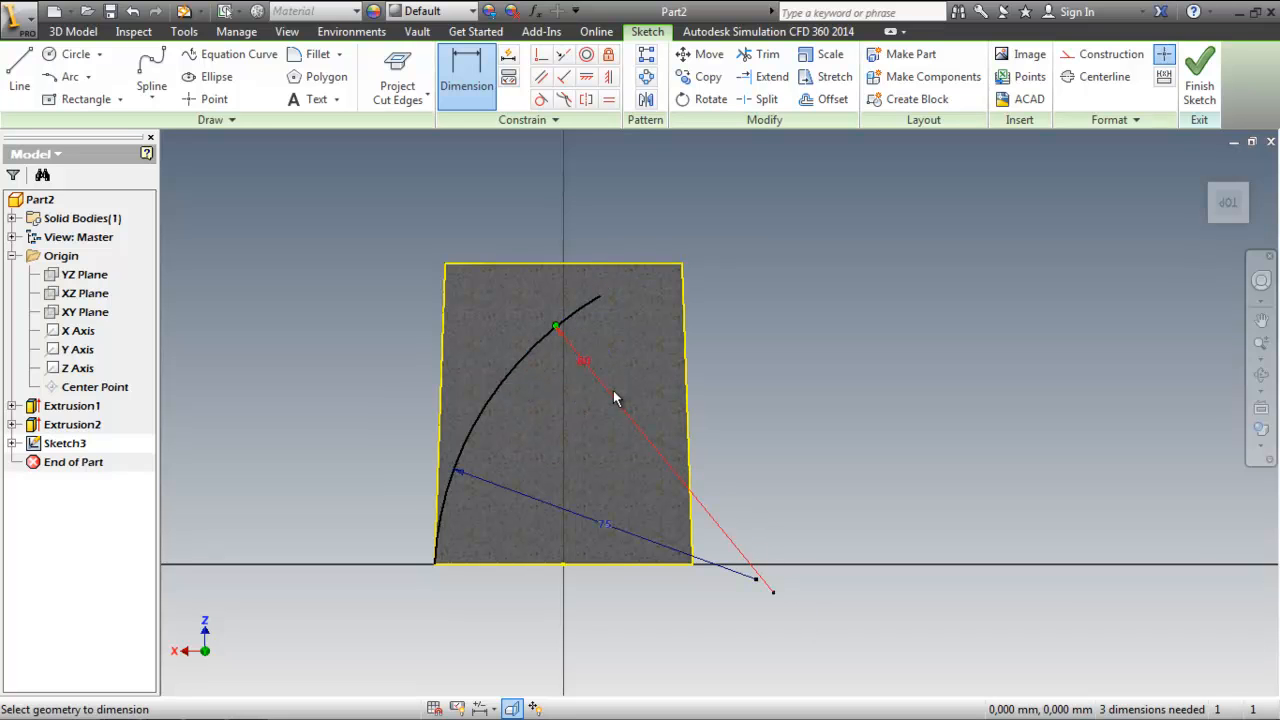
pyautogui.press('Escape')
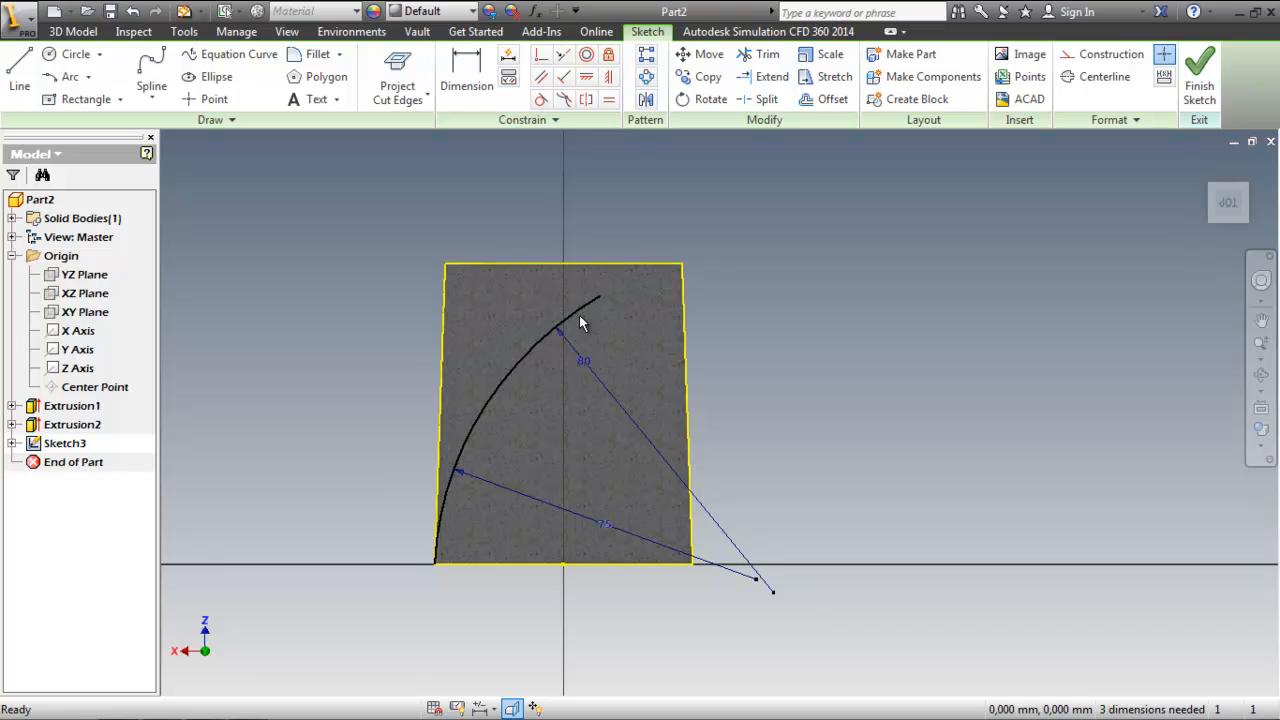
# - Add an arc length dimension of 60 mm to the 80 mm radius arc
pyautogui.click(479, 87)
pyautogui.click(533, 345)
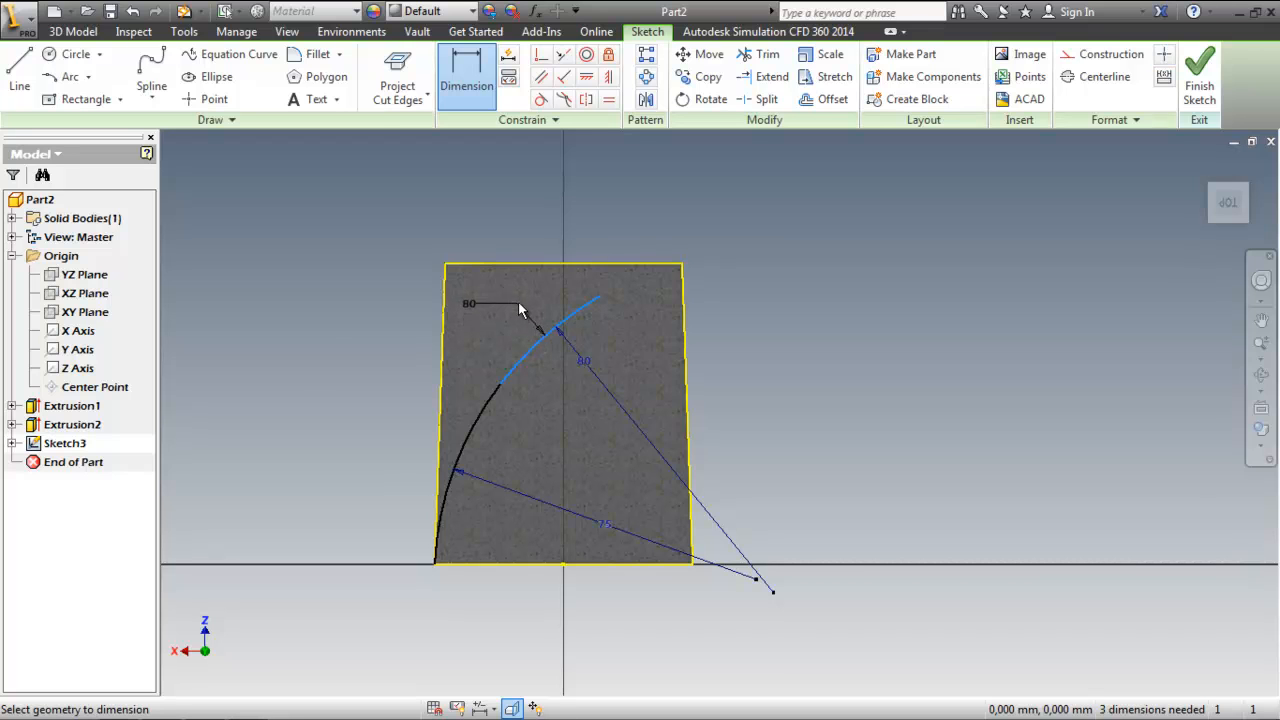
pyautogui.rightClick(516, 293)
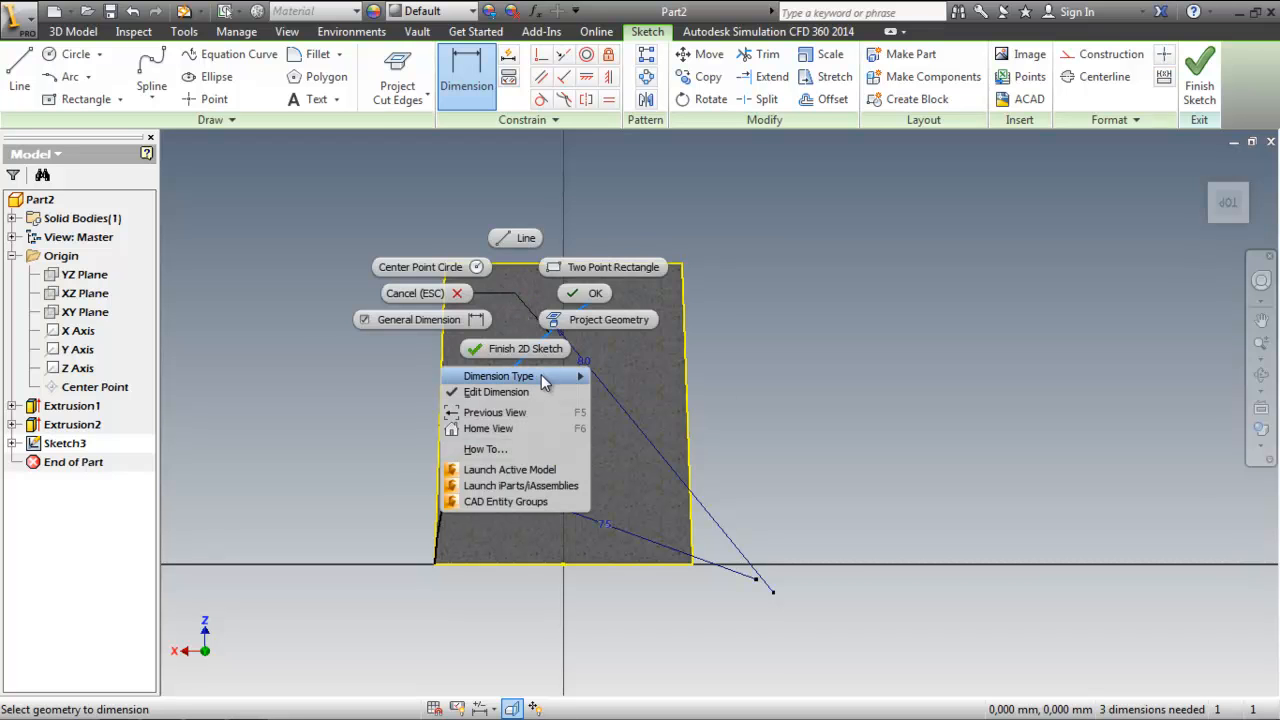
pyautogui.moveTo(541, 375)
pyautogui.click(648, 410)
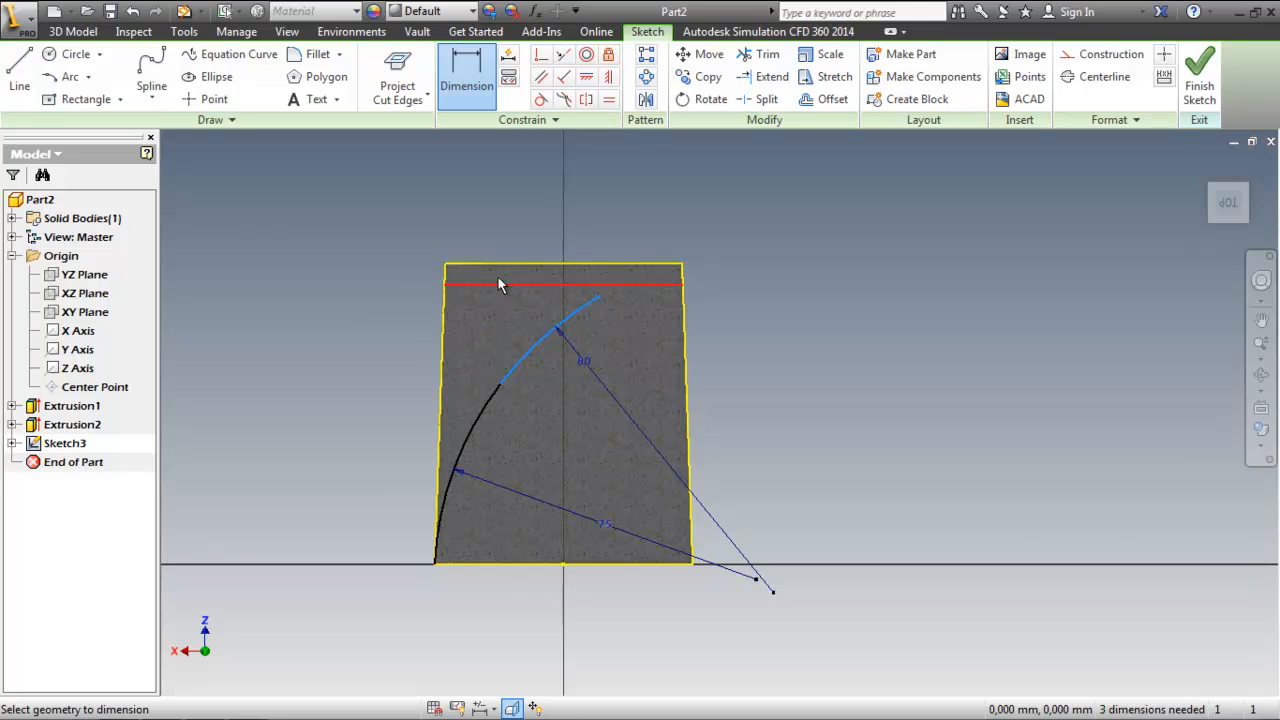
pyautogui.click(452, 228)
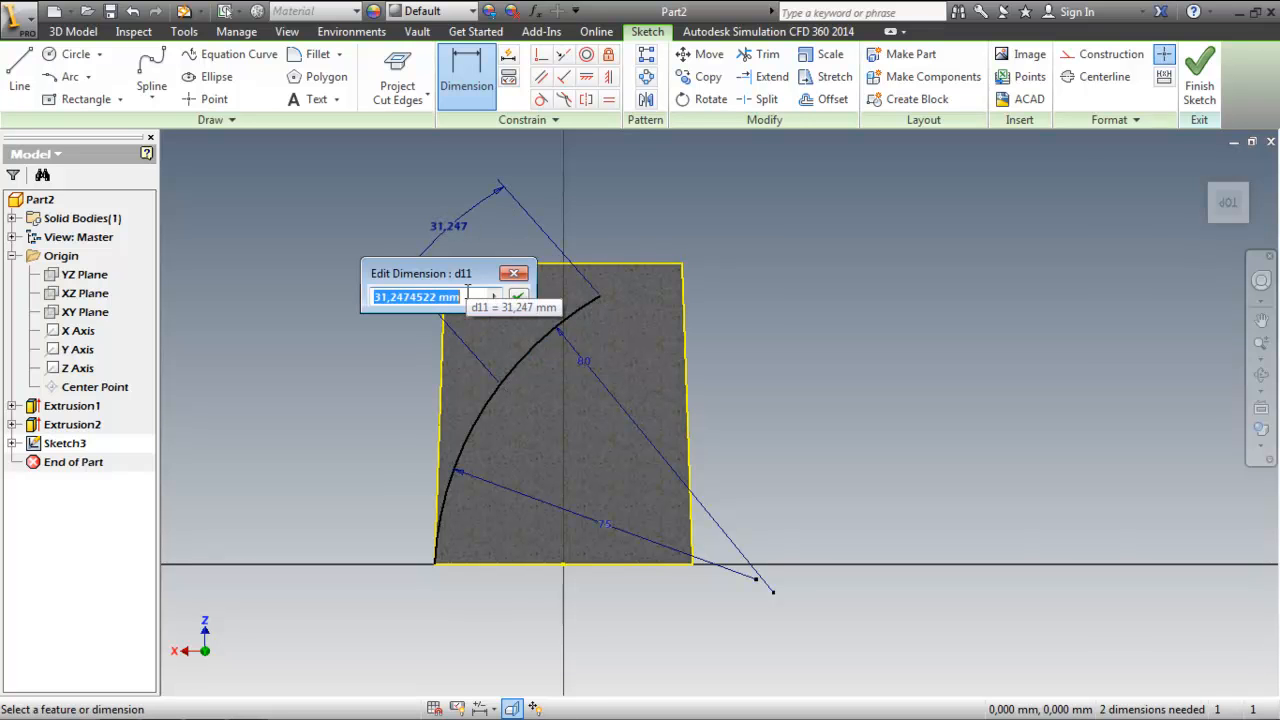
pyautogui.write('60')
pyautogui.press('Return')
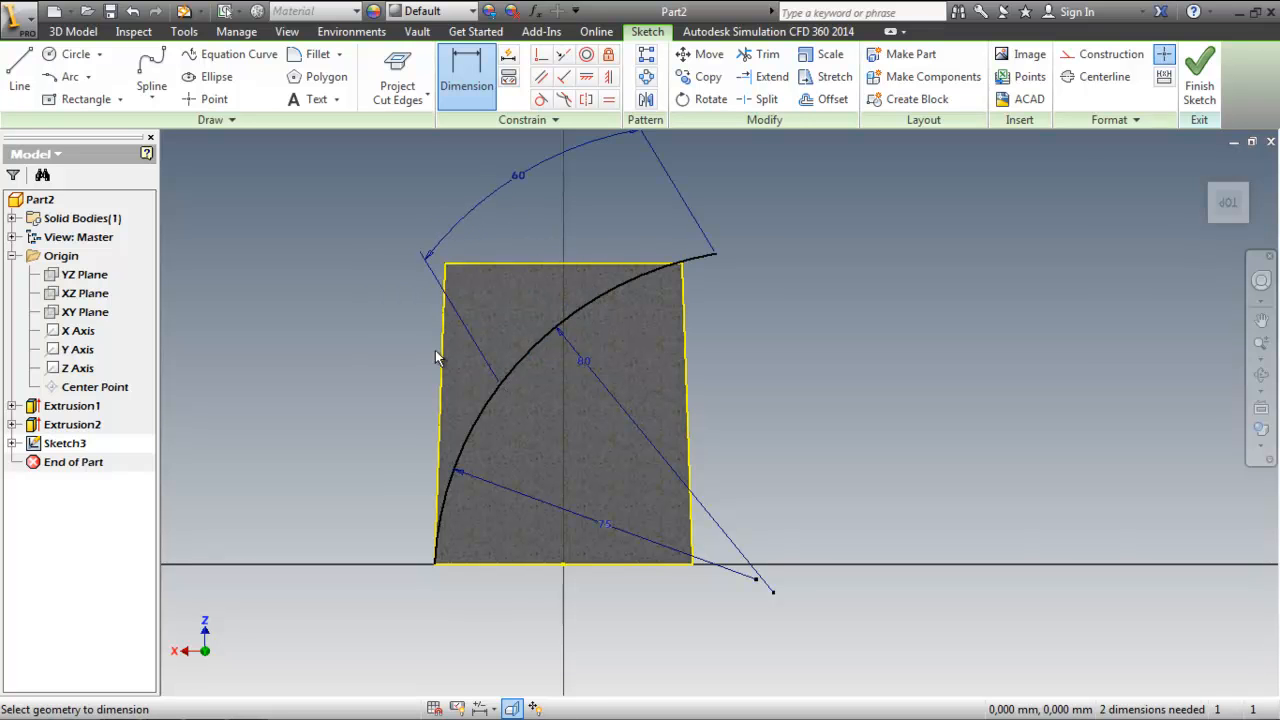
pyautogui.press('Escape')
# - Move the joint of the two arcs lower along the curve, keeping the upper arc's end inside the block just below its top edge
pyautogui.moveTo(505, 389); pyautogui.dragTo(472, 457)
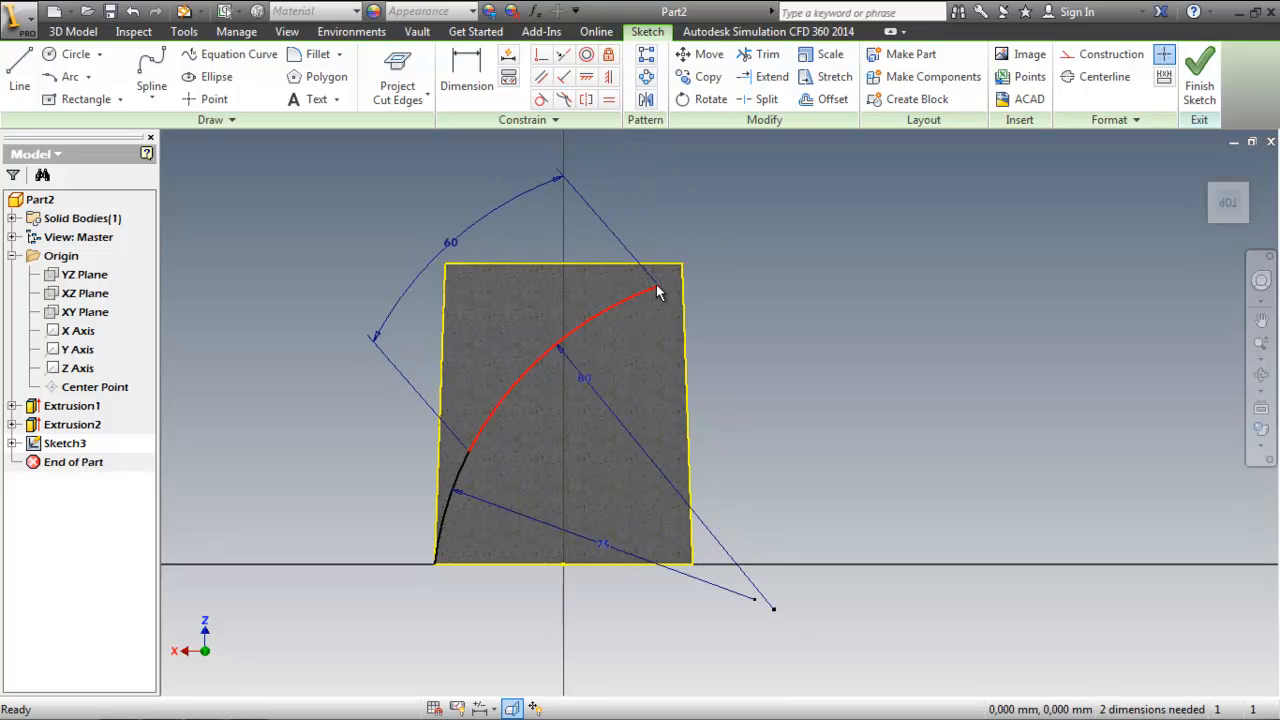
pyautogui.moveTo(659, 291); pyautogui.dragTo(700, 275)
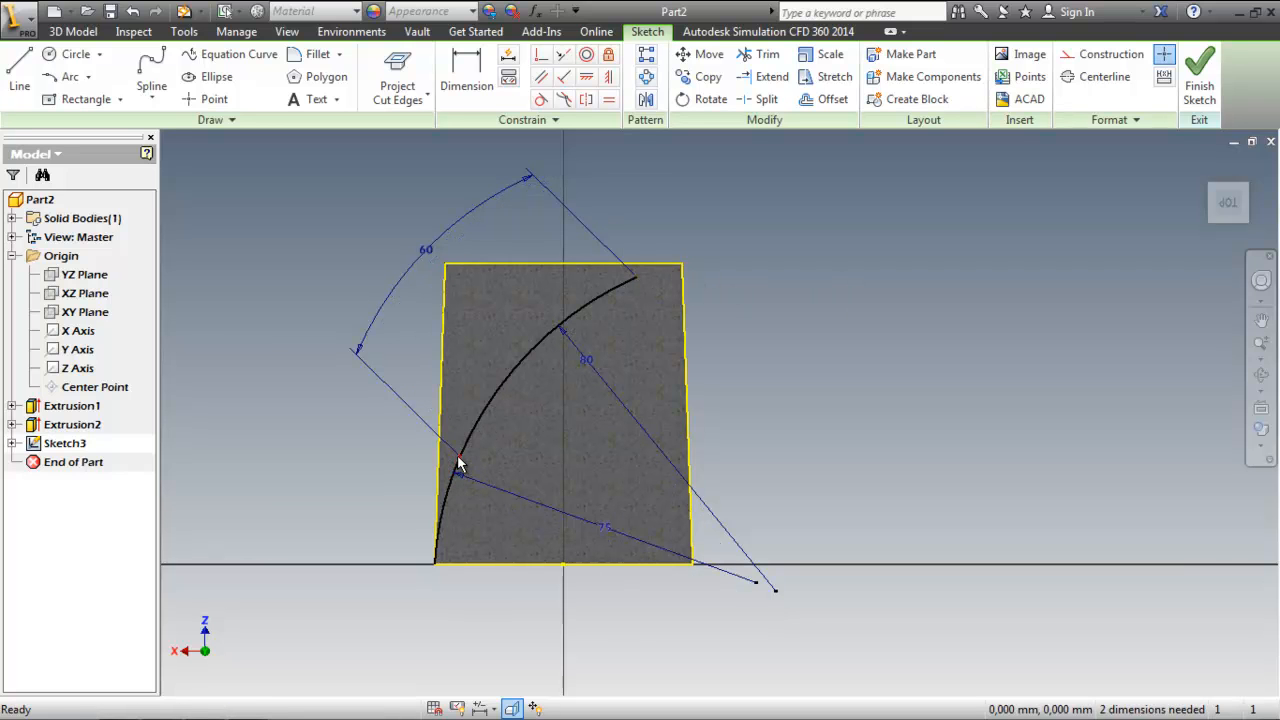
pyautogui.moveTo(458, 462)
pyautogui.mouseDown()
pyautogui.moveTo(455, 488)
pyautogui.moveTo(462, 448)
pyautogui.moveTo(462, 462)
pyautogui.mouseUp()
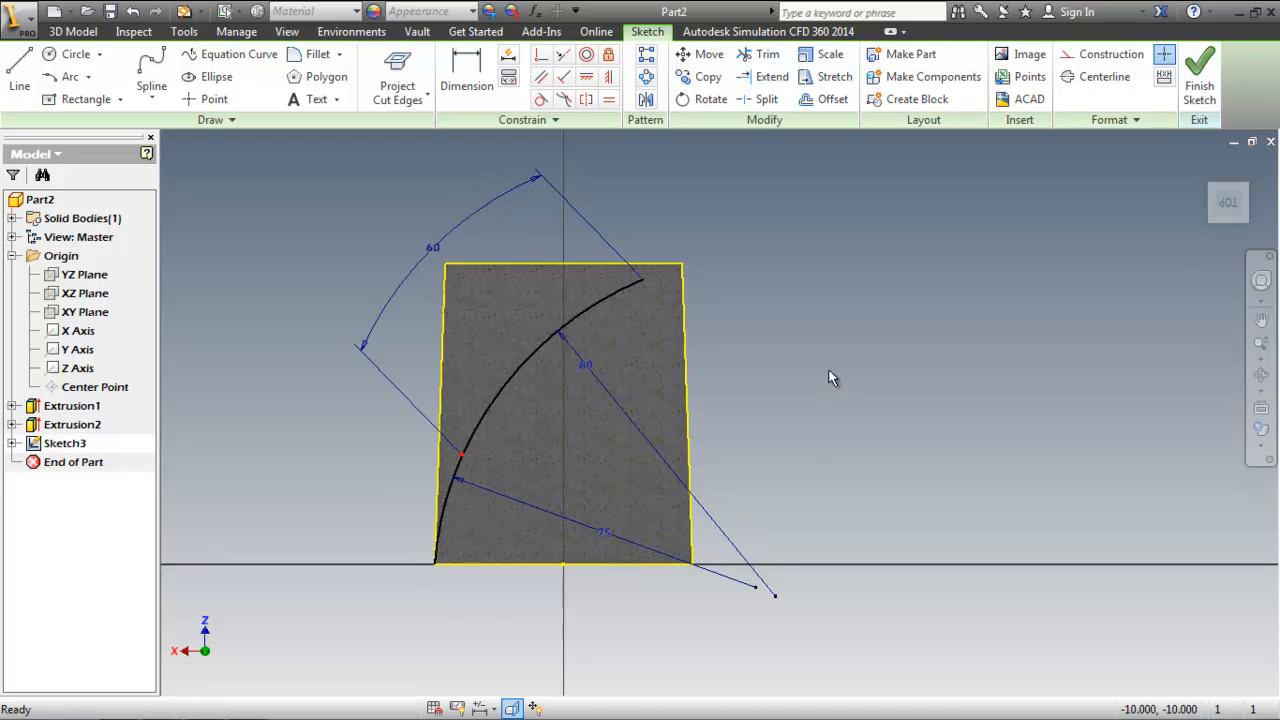
# - Try a short tangent arc from the 80 mm arc's upper end to the outline's top edge, and delete it
pyautogui.click(64, 77)
pyautogui.click(642, 279)
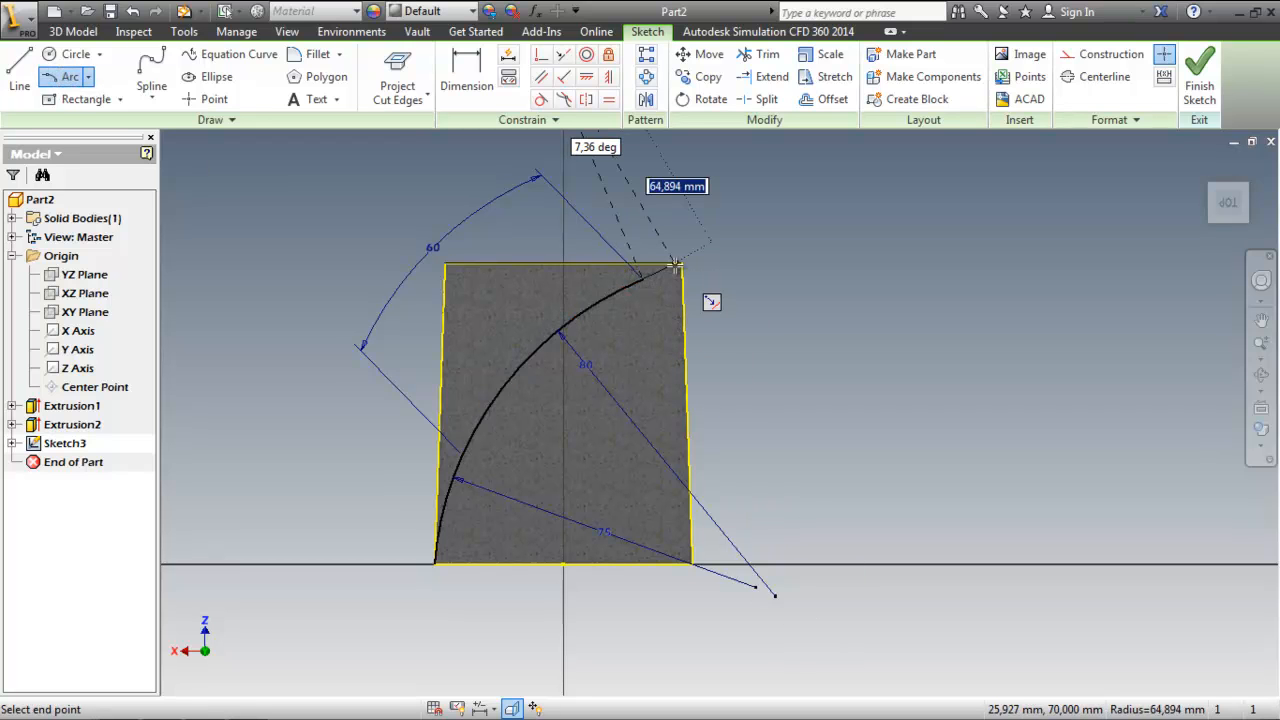
pyautogui.click(676, 265)
pyautogui.scroll(5, 670, 268)
pyautogui.press('Escape')
pyautogui.moveTo(600, 308); pyautogui.dragTo(616, 256)
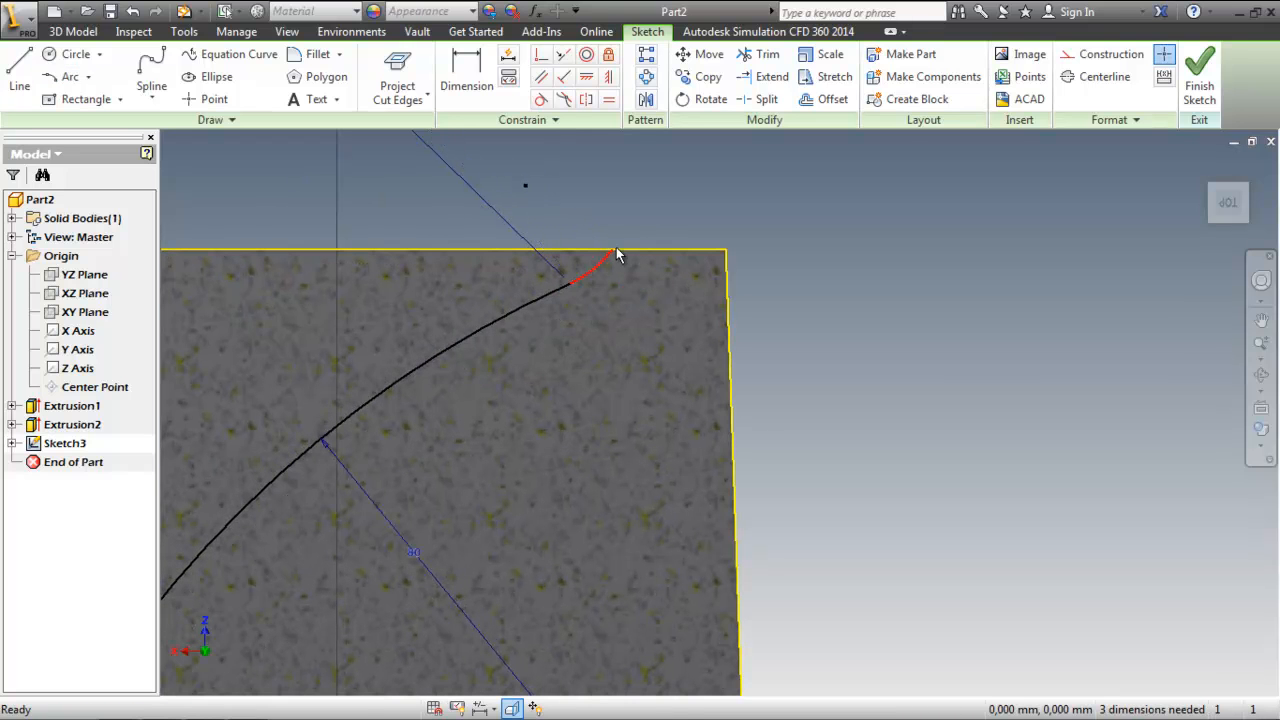
pyautogui.click(593, 265)
pyautogui.press('Delete')
# - Draw a tangent arc of about 29 mm radius from the 80 mm arc's upper end to the top edge near its right corner
pyautogui.click(68, 77)
pyautogui.click(566, 281)
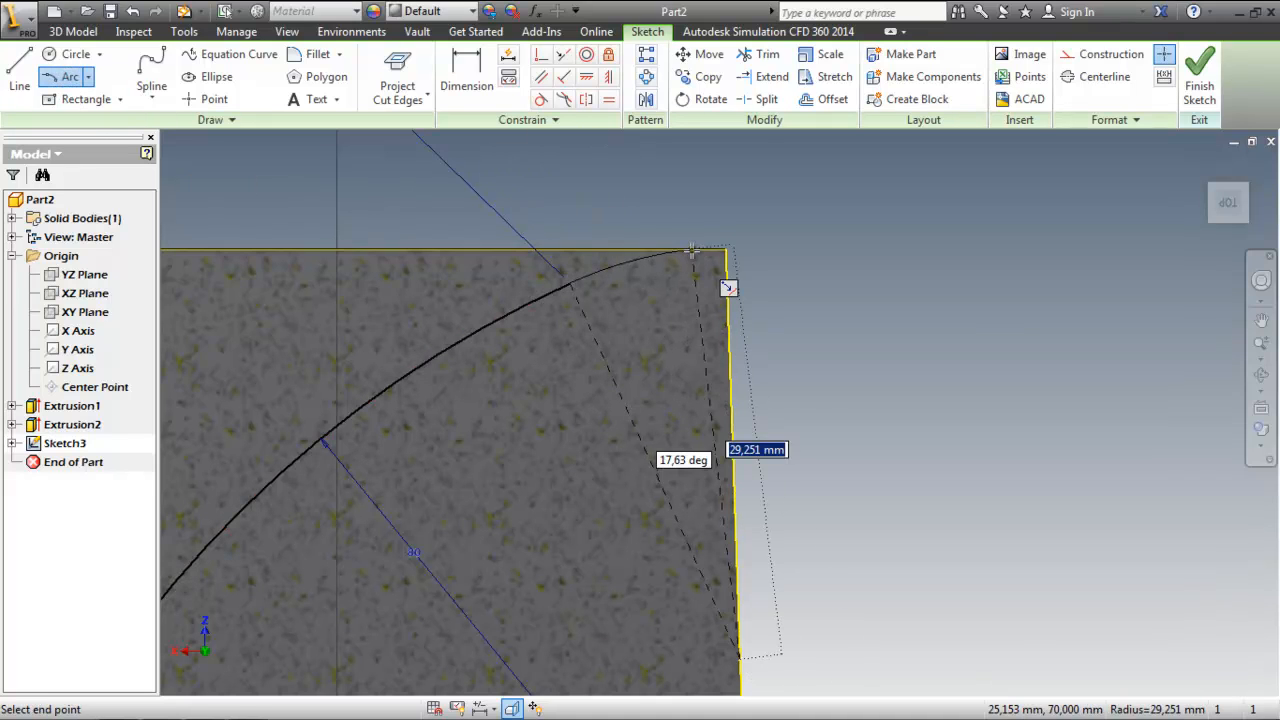
pyautogui.click(692, 250)
pyautogui.scroll(-5, 825, 226)
pyautogui.scroll(1, 880, 260)
pyautogui.moveTo(880, 262); pyautogui.dragTo(719, 315, button='middle')
pyautogui.scroll(-2, 784, 276)
pyautogui.press('Escape')
# - Dimension the radius of the short top arc as 15 mm
pyautogui.press('d')
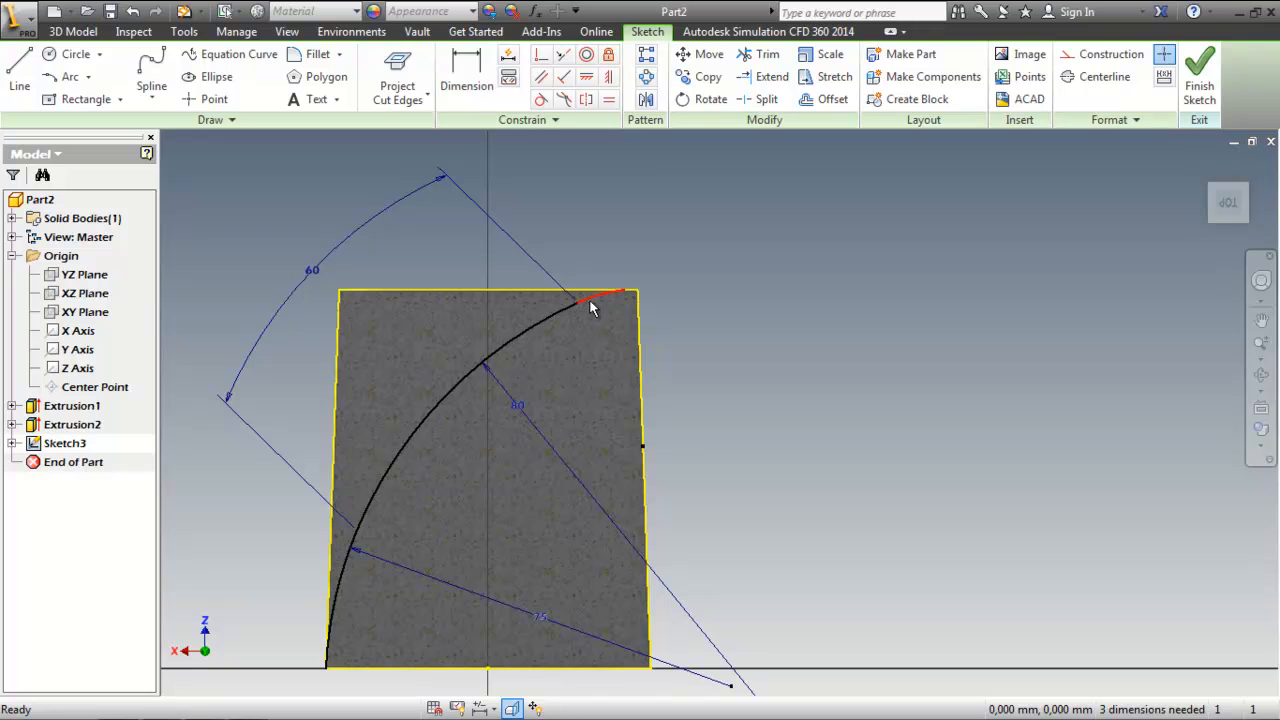
pyautogui.click(589, 299)
pyautogui.click(593, 246)
pyautogui.write('15')
pyautogui.press('Return')
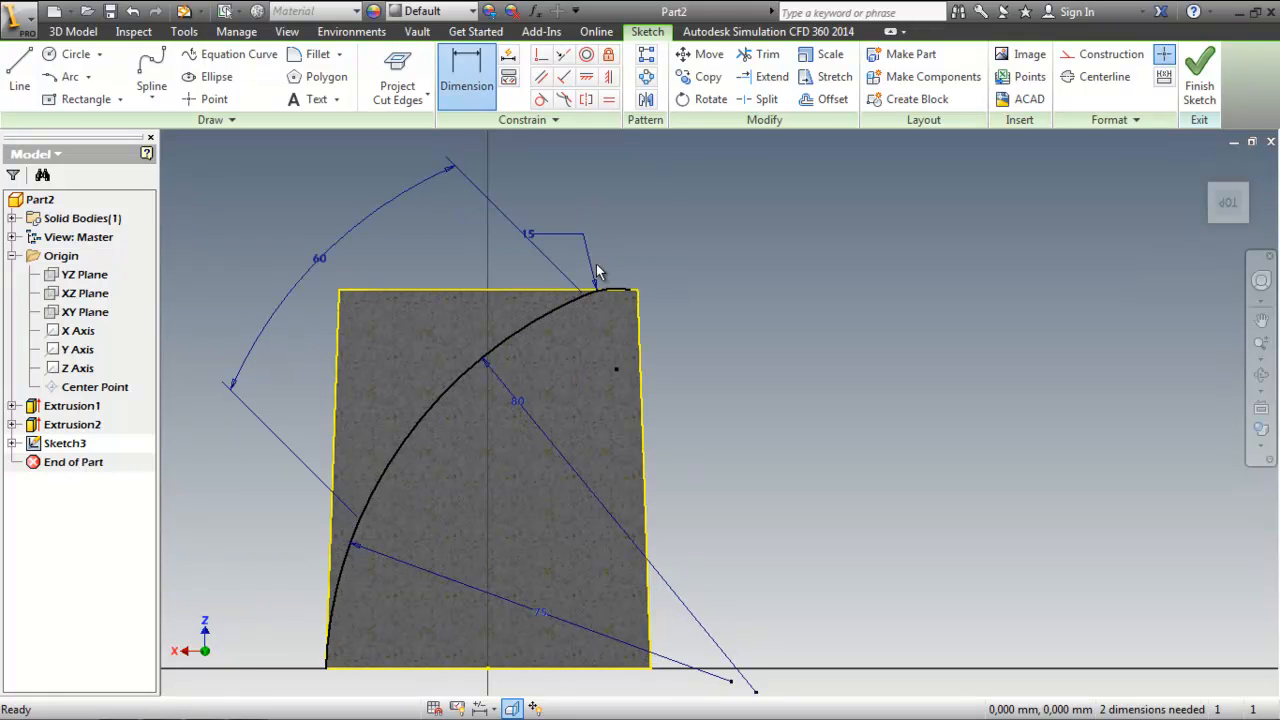
pyautogui.press('Escape')
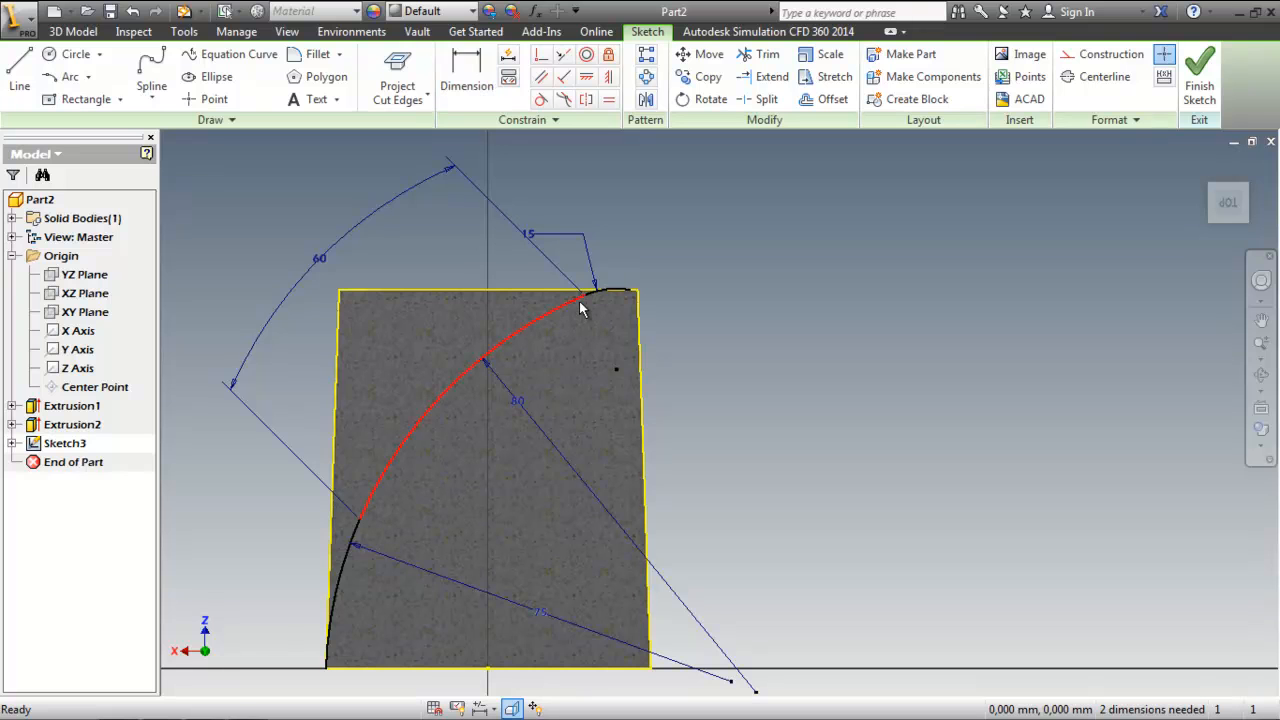
# - Make the 15 mm arc tangent to the projected top edge of the block
pyautogui.click(541, 99)
pyautogui.click(620, 290)
pyautogui.scroll(3, 628, 288)
pyautogui.click(628, 289)
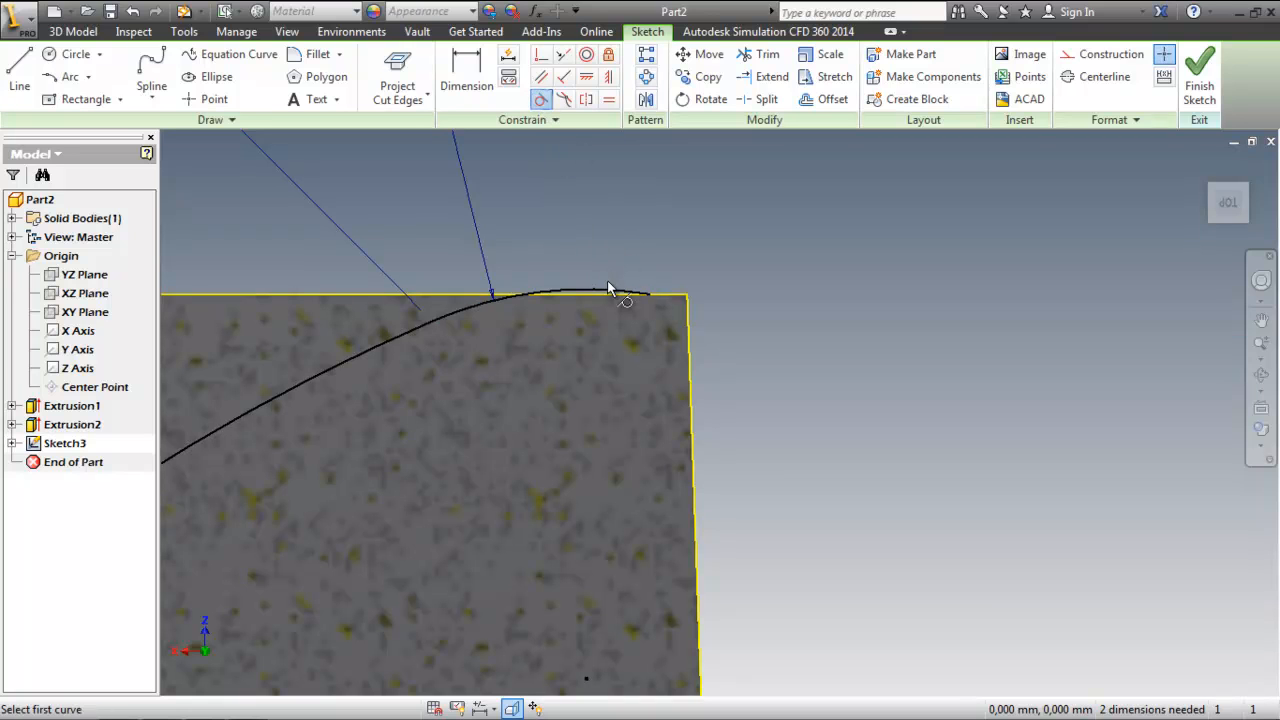
pyautogui.click(604, 290)
pyautogui.click(604, 300)
pyautogui.scroll(-2, 641, 395)
pyautogui.moveTo(642, 386); pyautogui.dragTo(819, 239, button='middle')
pyautogui.scroll(-1, 822, 242)
pyautogui.press('Escape')
# - Make the 75 mm arc tangent to the projected slanted left edge of the block
pyautogui.scroll(-2, 994, 304)
pyautogui.moveTo(992, 305); pyautogui.dragTo(904, 312, button='middle')
pyautogui.scroll(-1, 903, 312)
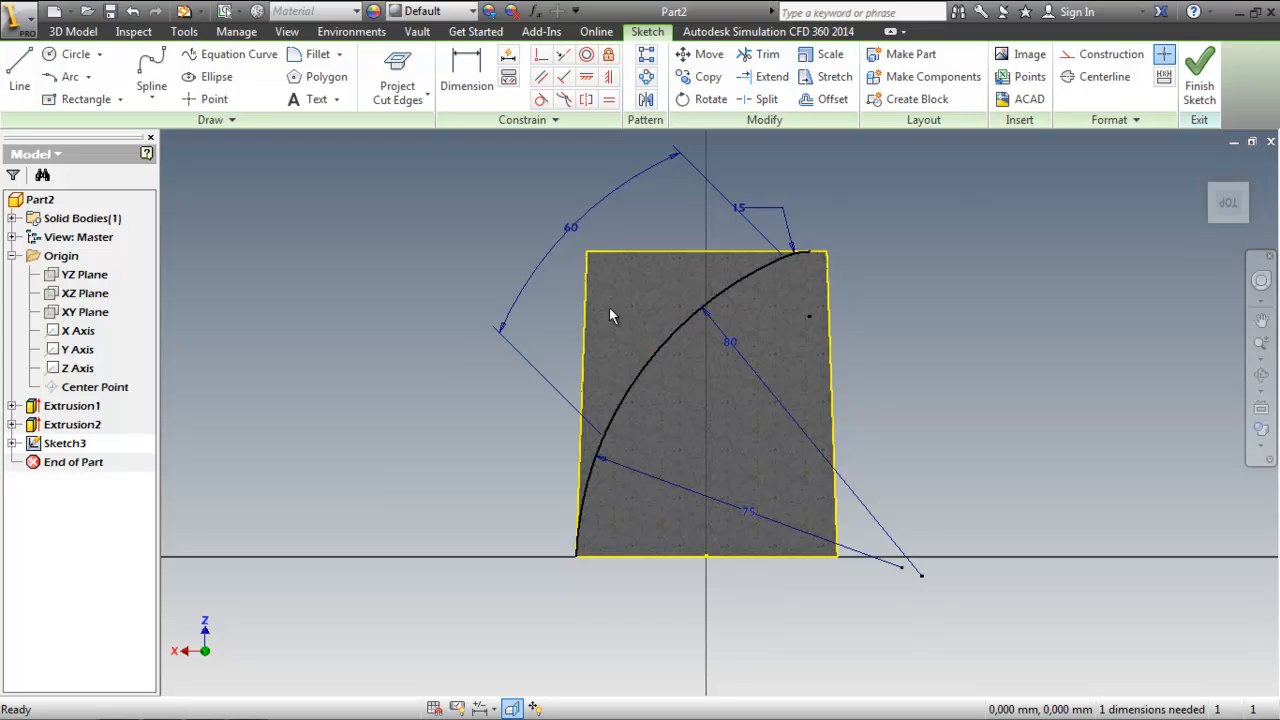
pyautogui.moveTo(920, 346)
pyautogui.mouseDown(button='middle')
pyautogui.moveTo(850, 316)
pyautogui.moveTo(843, 356)
pyautogui.mouseUp(button='middle')
pyautogui.scroll(-3, 850, 320)
pyautogui.scroll(2, 843, 356)
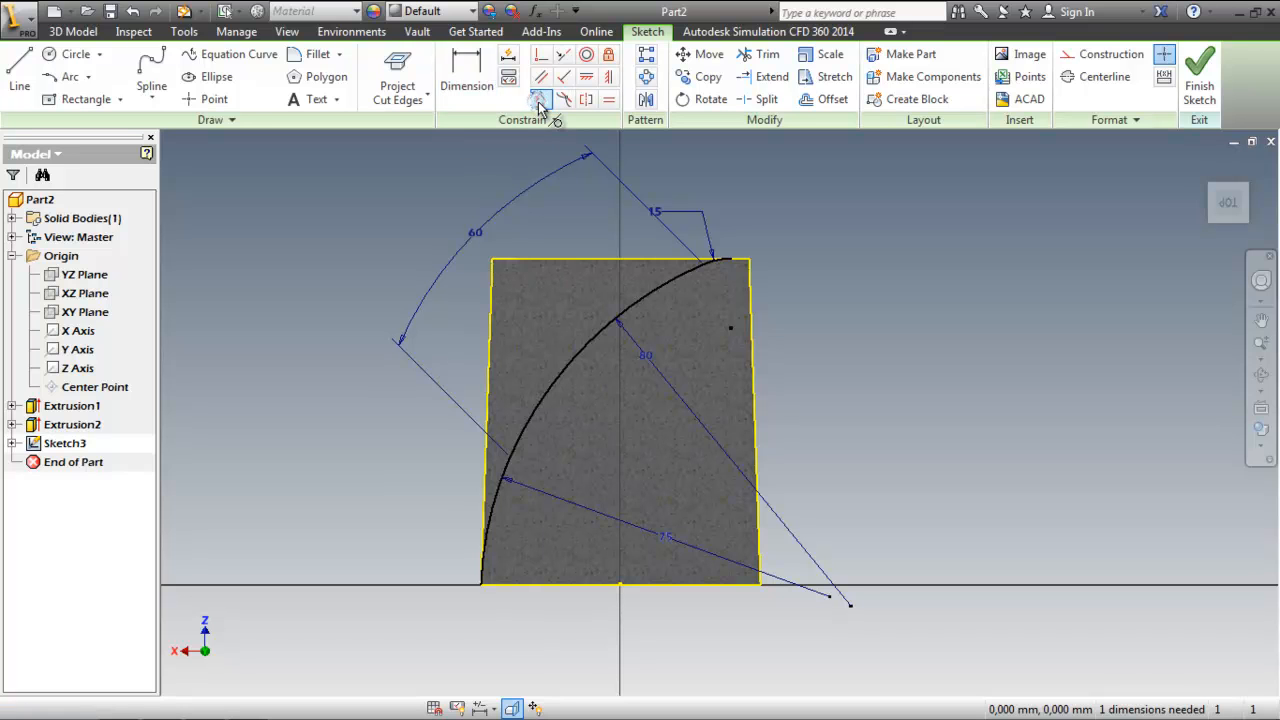
pyautogui.click(540, 102)
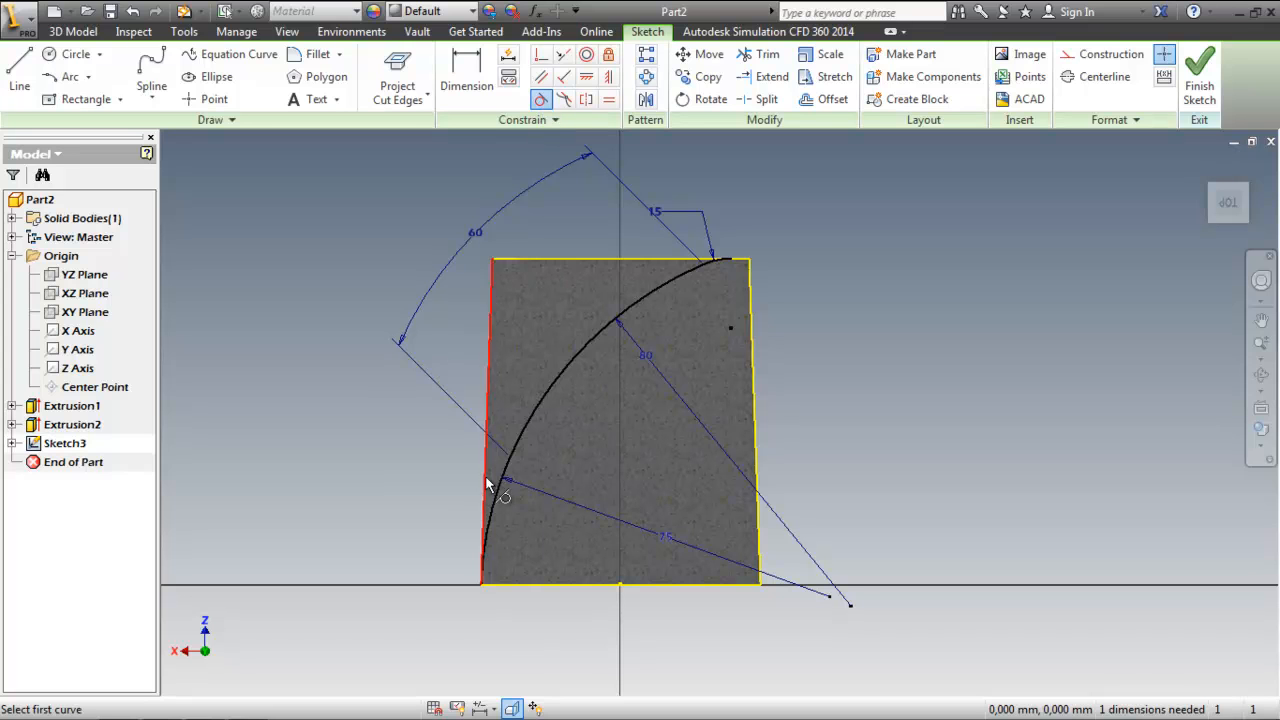
pyautogui.click(498, 518)
pyautogui.click(489, 497)
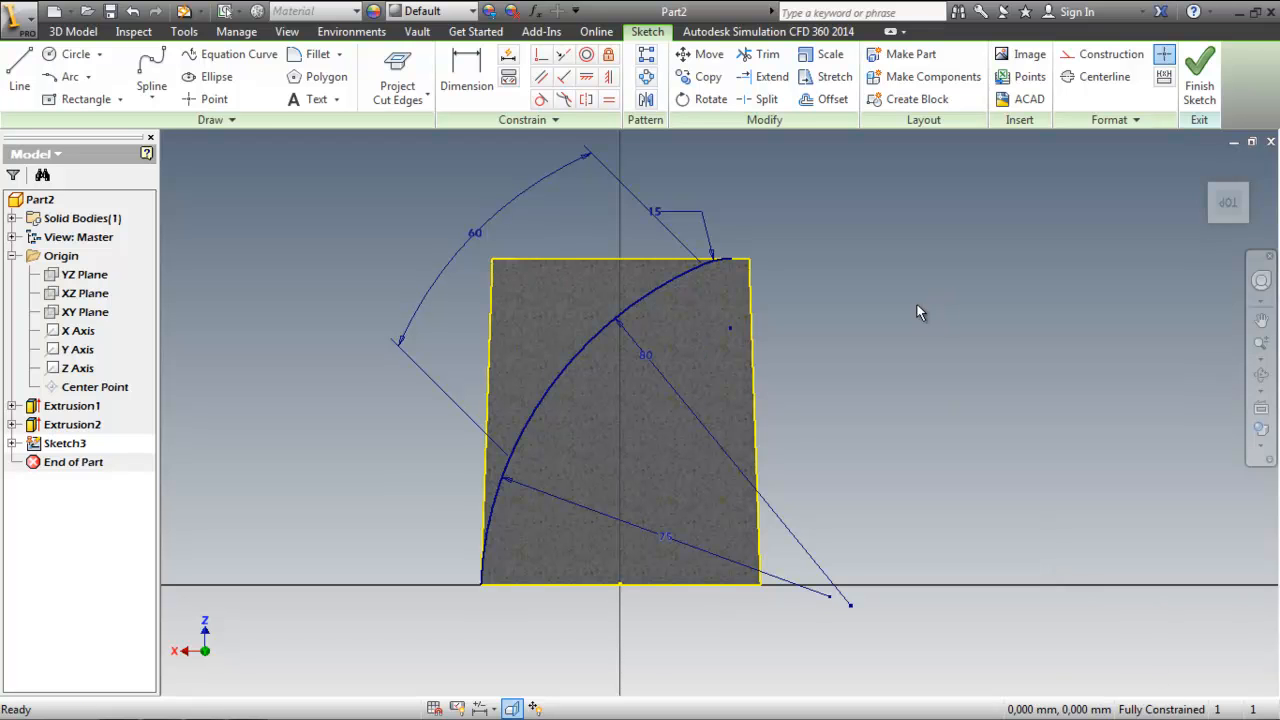
# - Test the arc chain's constraints by trying to move its curves and joints, and finish the sketch
pyautogui.moveTo(942, 349); pyautogui.dragTo(938, 351, button='middle')
pyautogui.scroll(1, 930, 360)
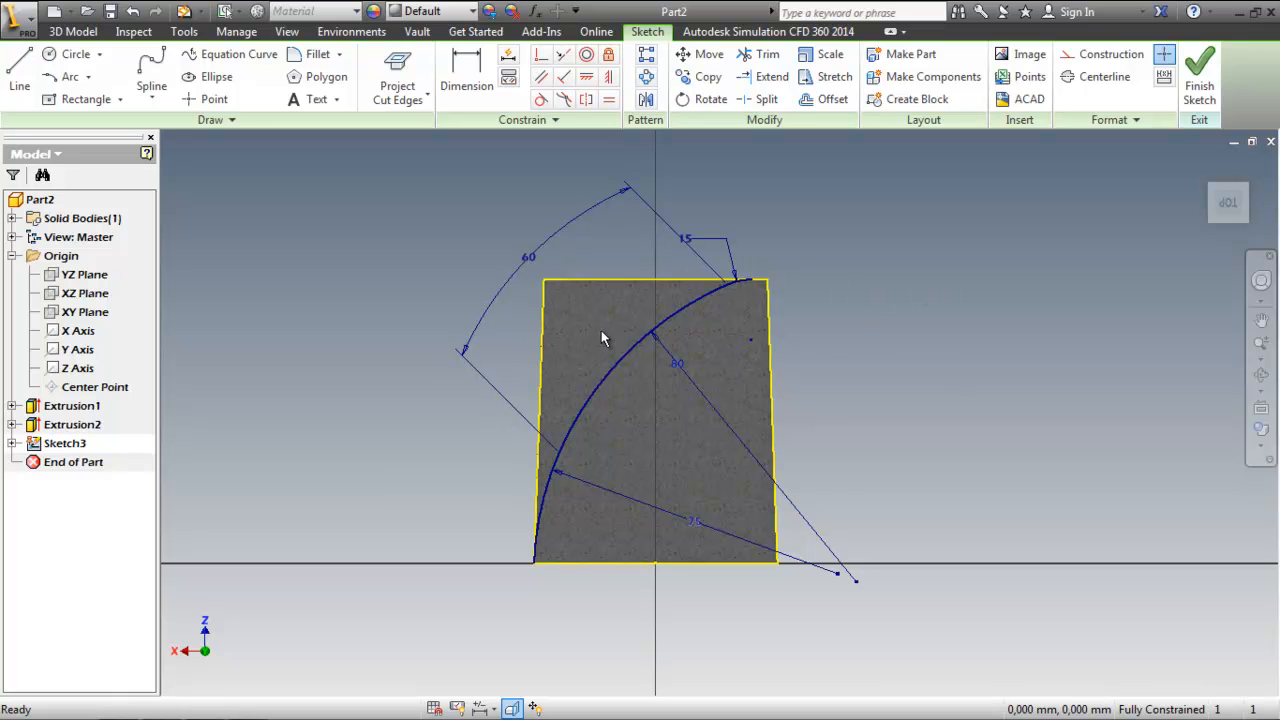
pyautogui.moveTo(701, 299); pyautogui.dragTo(580, 470)
pyautogui.click(727, 291)
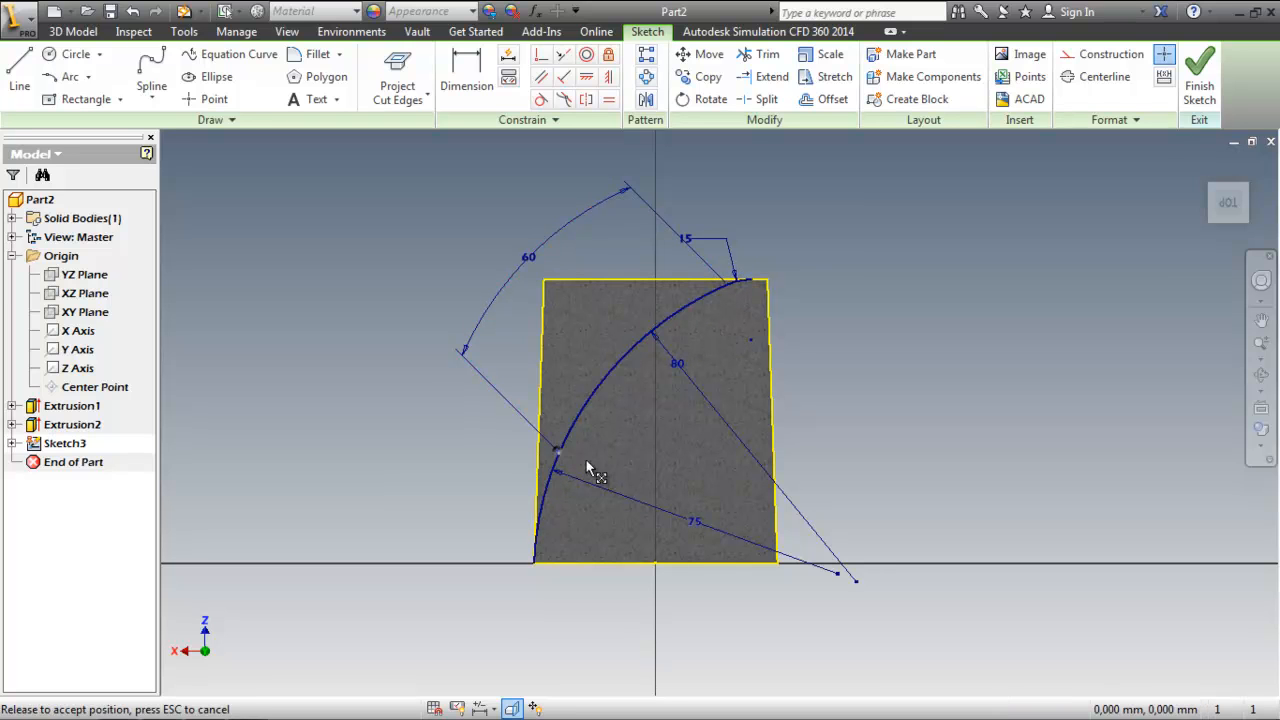
pyautogui.moveTo(562, 456); pyautogui.dragTo(580, 492)
pyautogui.moveTo(597, 433); pyautogui.dragTo(967, 287)
pyautogui.click(1211, 88)
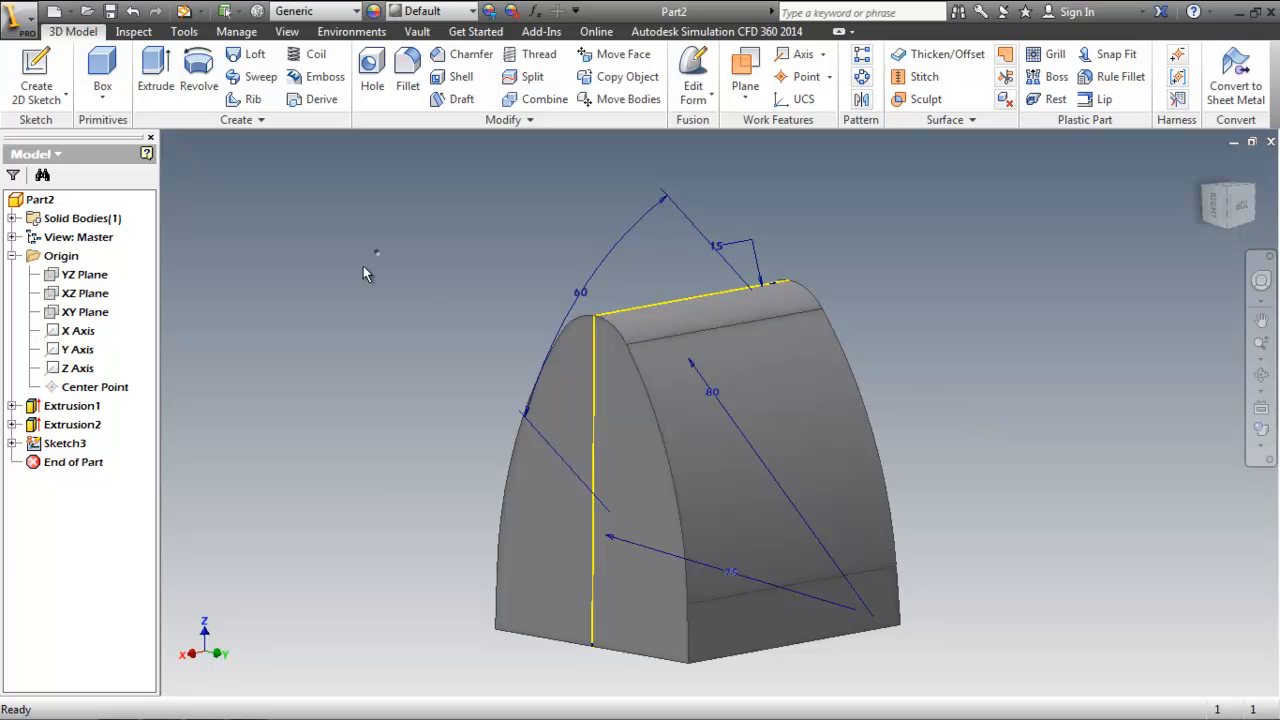
# - Cut away the sketch region outside the arc chain with a symmetric Extrude whose extents are All
pyautogui.click(150, 95)
pyautogui.moveTo(486, 390); pyautogui.dragTo(229, 367, button='middle')
pyautogui.scroll(2, 229, 367)
pyautogui.moveTo(453, 339); pyautogui.dragTo(630, 345, button='middle')
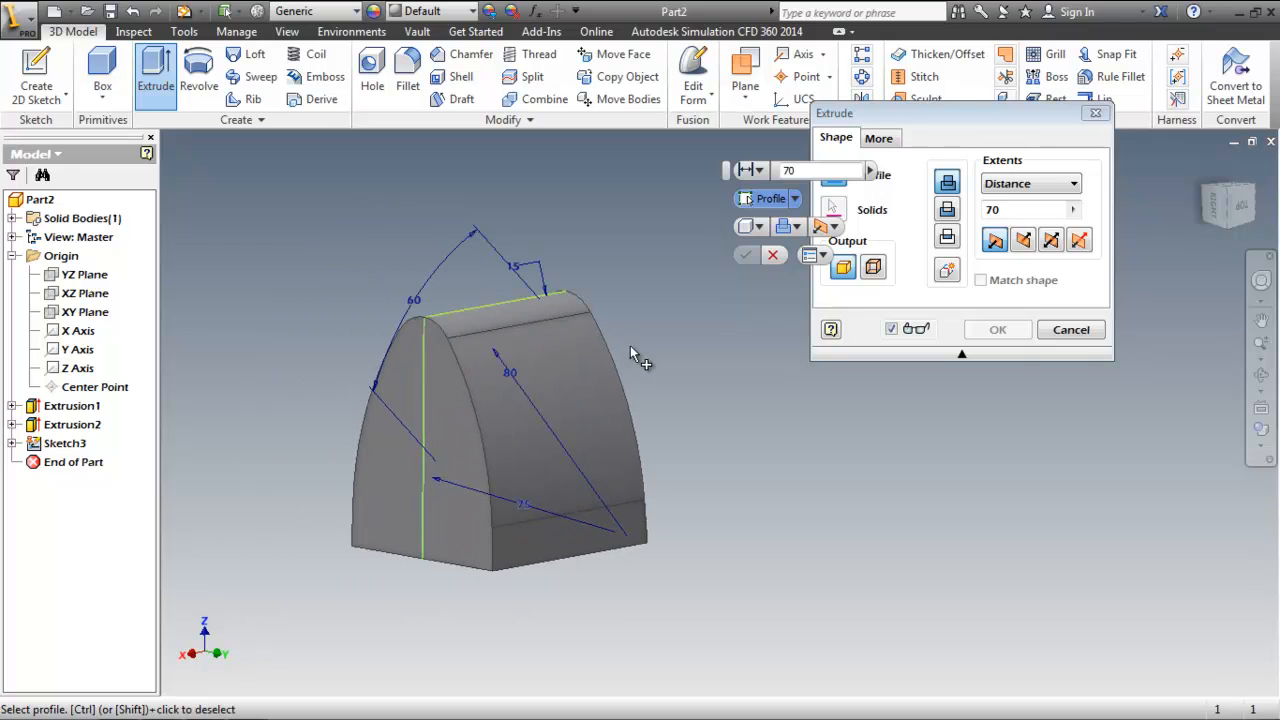
pyautogui.click(463, 327)
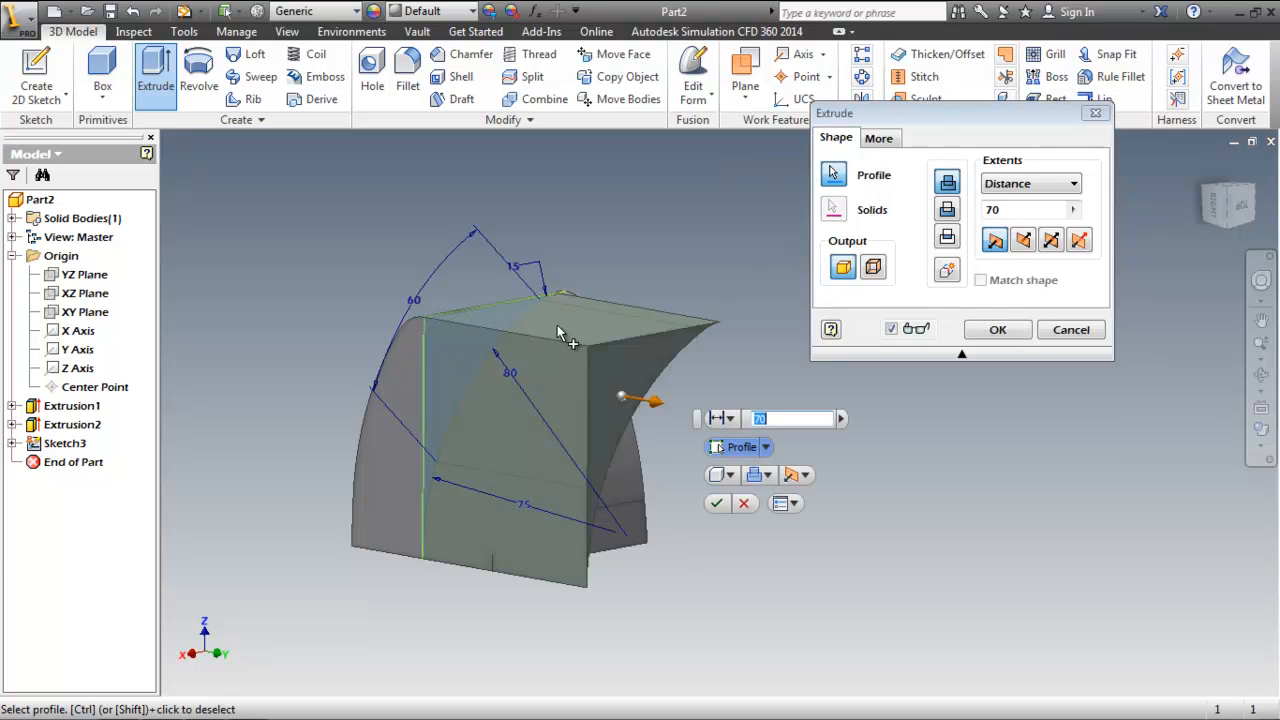
pyautogui.click(947, 211)
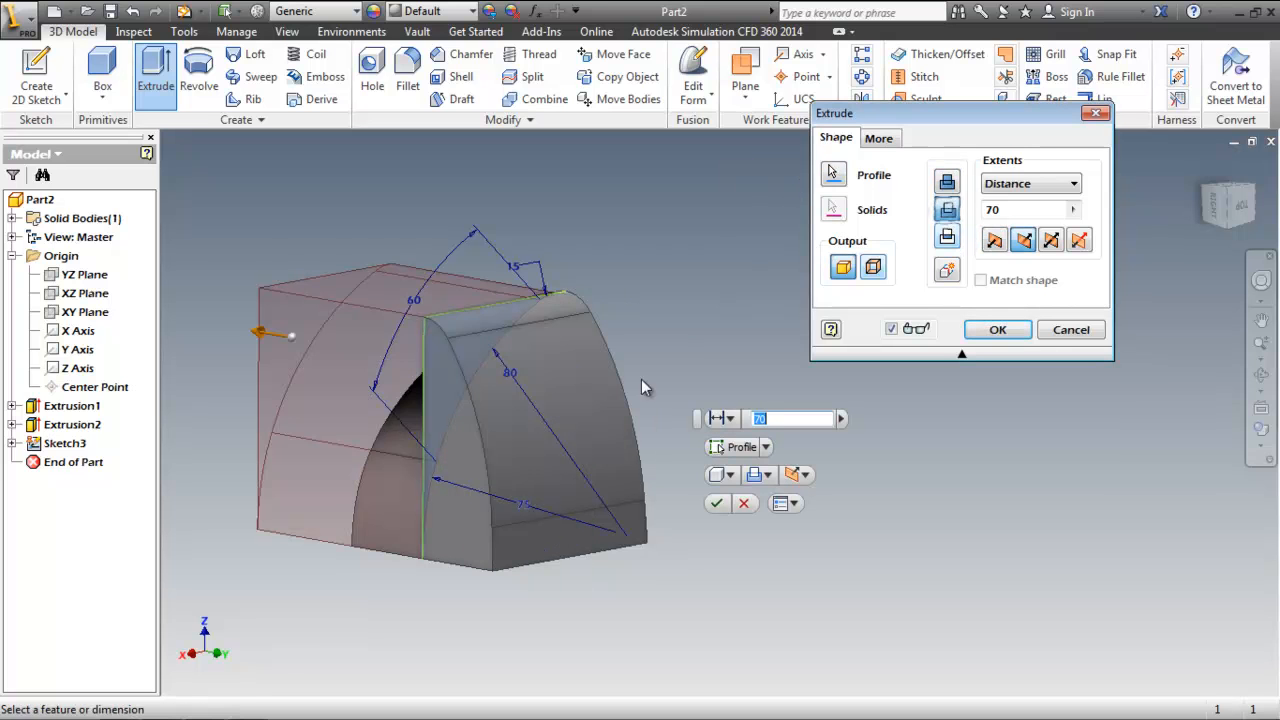
pyautogui.click(1051, 240)
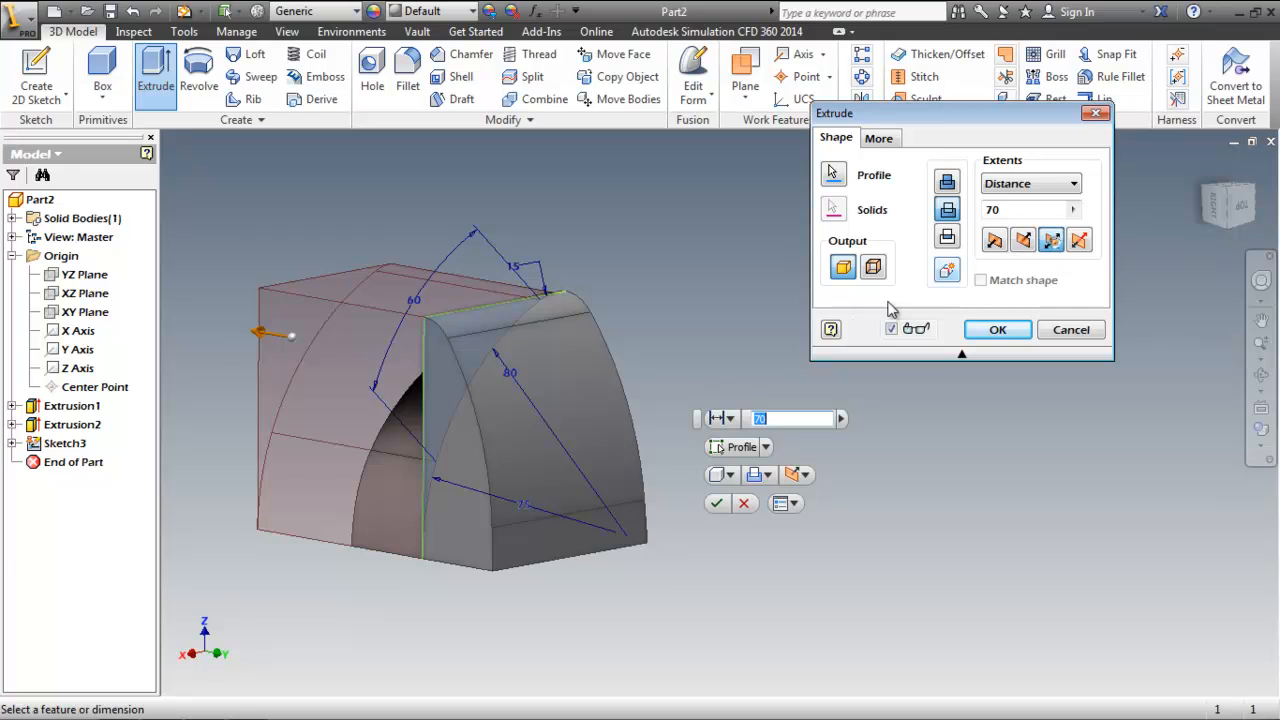
pyautogui.click(1058, 183)
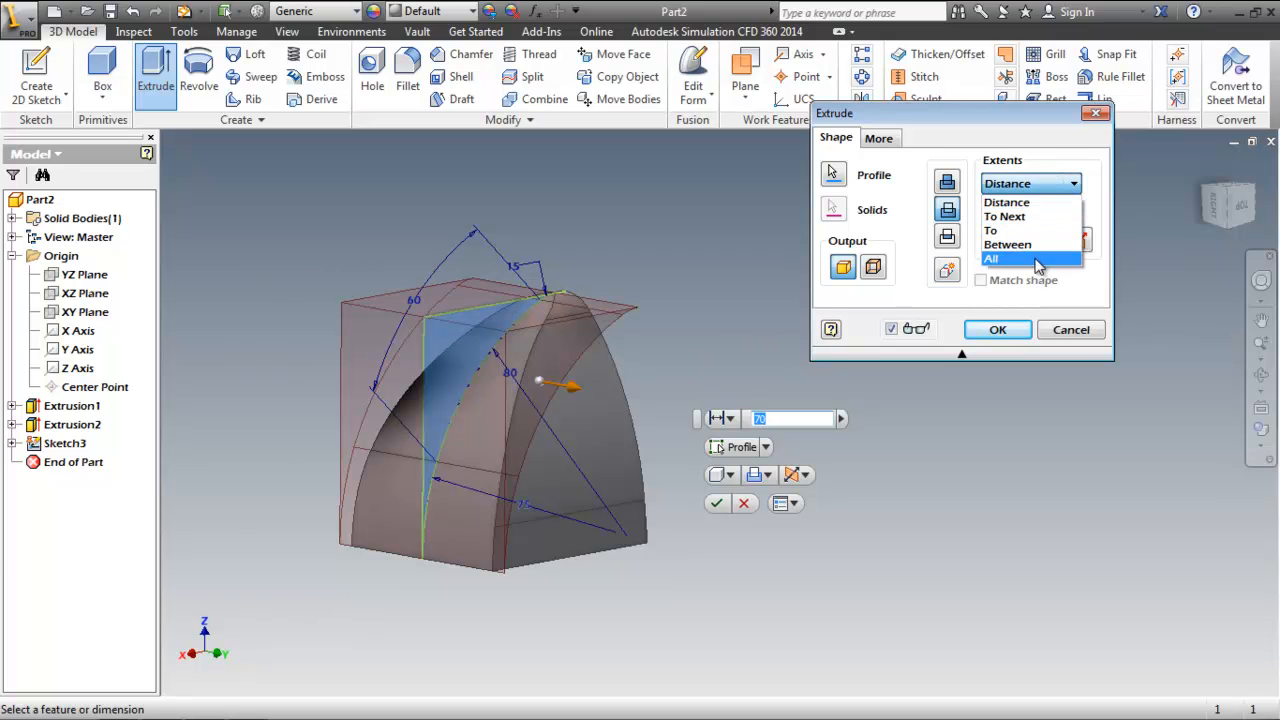
pyautogui.click(1038, 259)
pyautogui.click(998, 330)
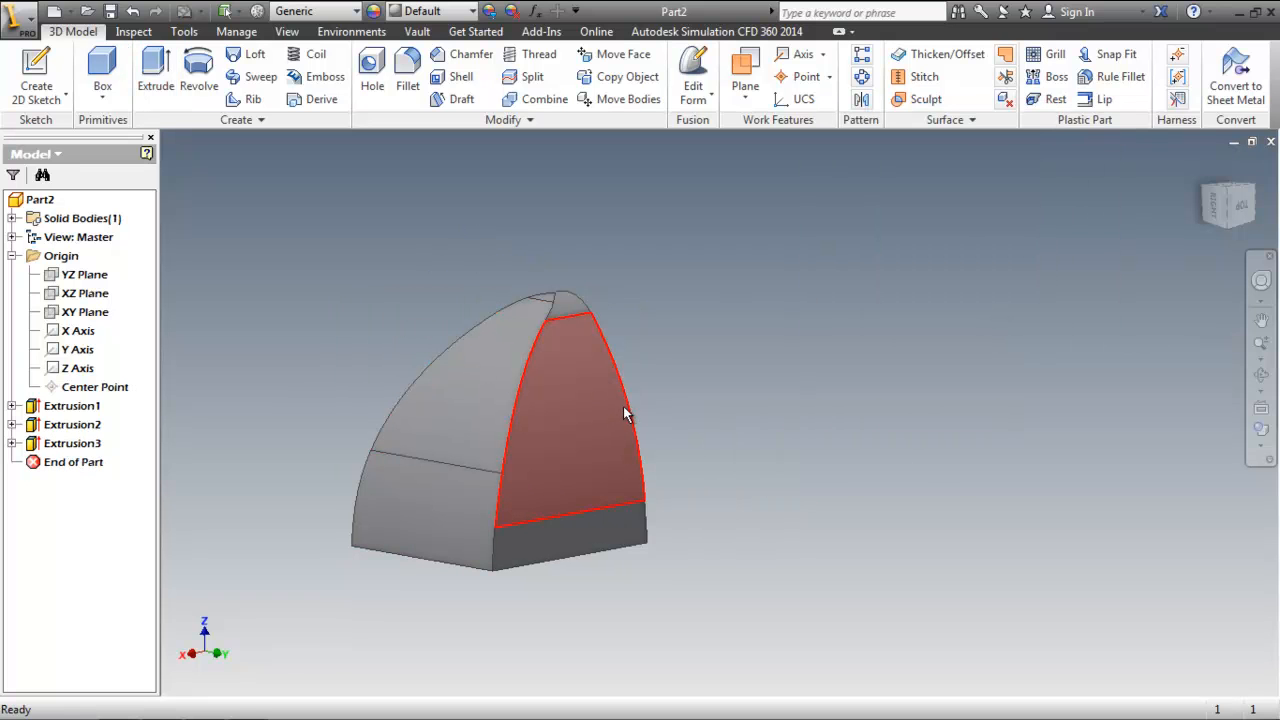
# - Start a constant-radius fillet on the two curved edge chains where the newly cut arched surface meets the side faces
pyautogui.moveTo(762, 476); pyautogui.dragTo(915, 398, button='middle')
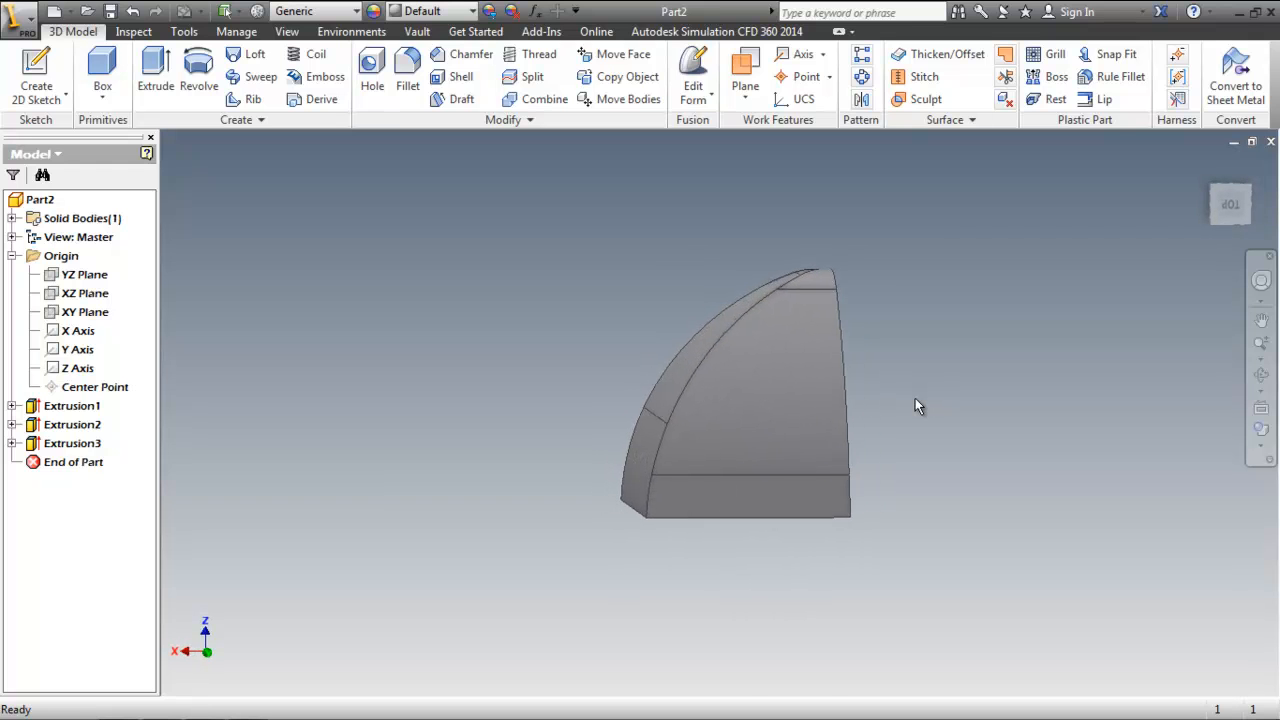
pyautogui.moveTo(1019, 371); pyautogui.dragTo(766, 300, button='middle')
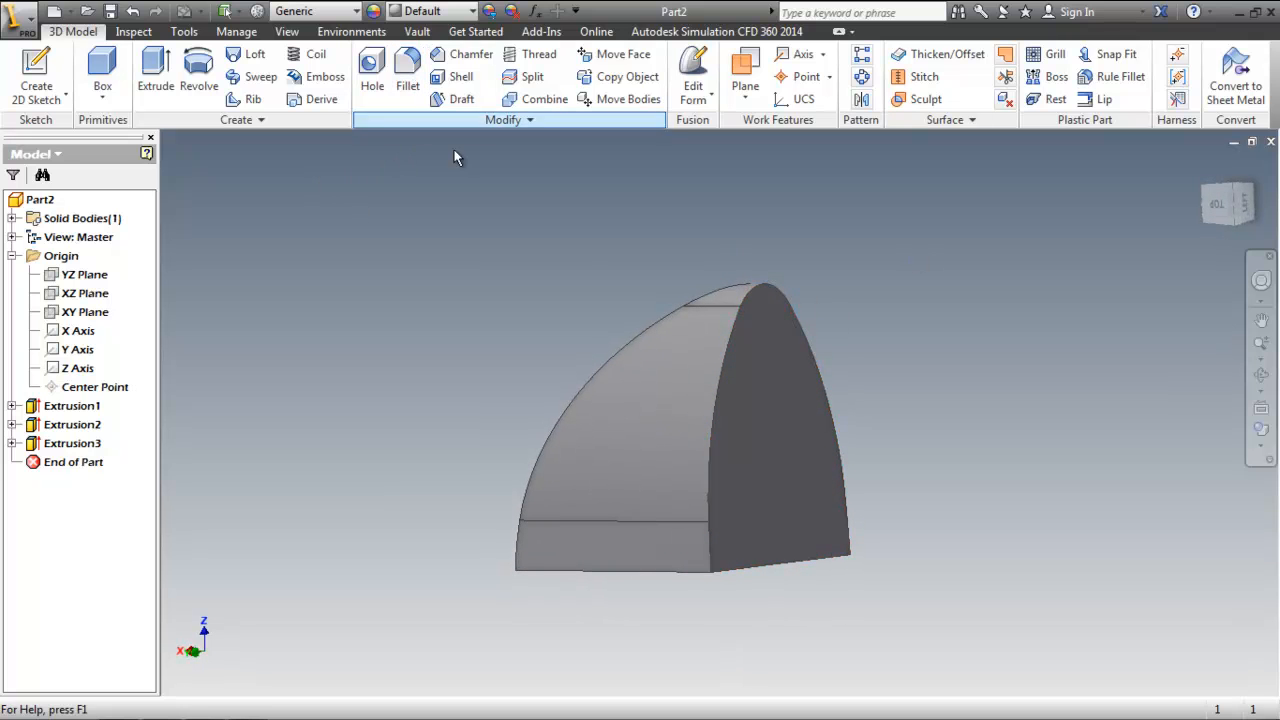
pyautogui.click(409, 92)
pyautogui.scroll(1, 614, 291)
pyautogui.keyDown('shift'); pyautogui.moveTo(656, 288); pyautogui.dragTo(585, 268, button='middle'); pyautogui.keyUp('shift')
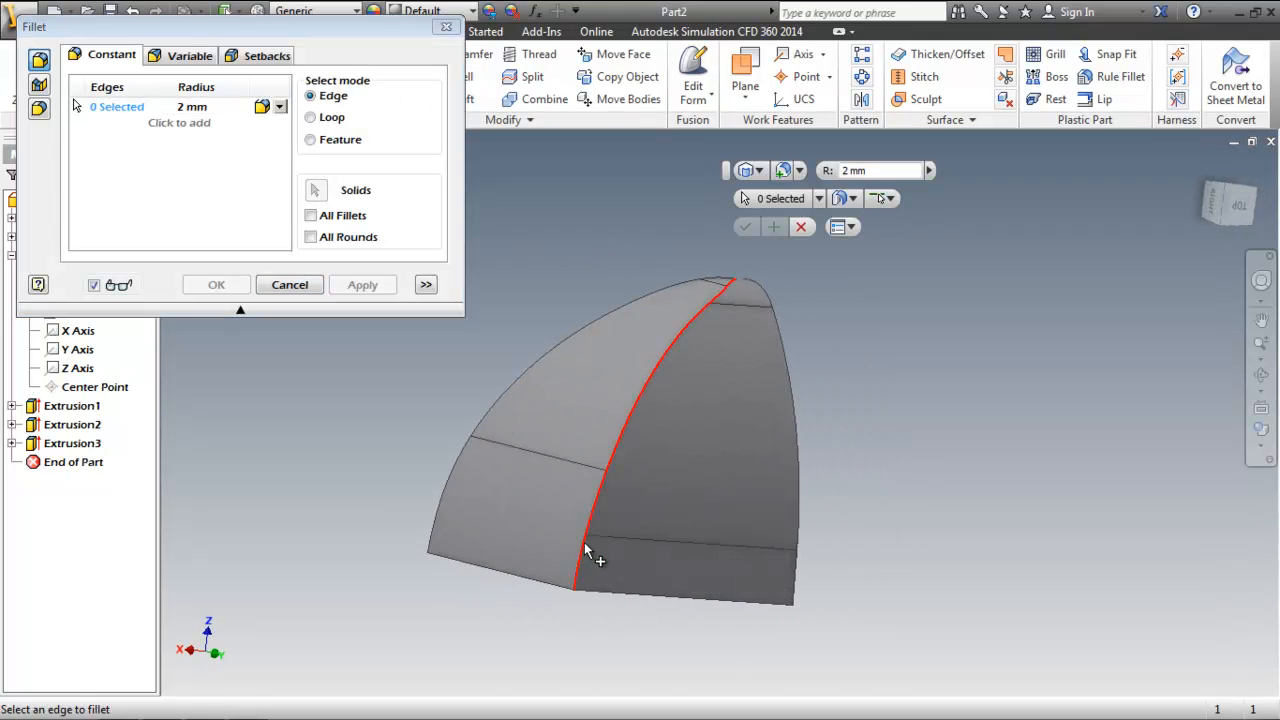
pyautogui.click(599, 497)
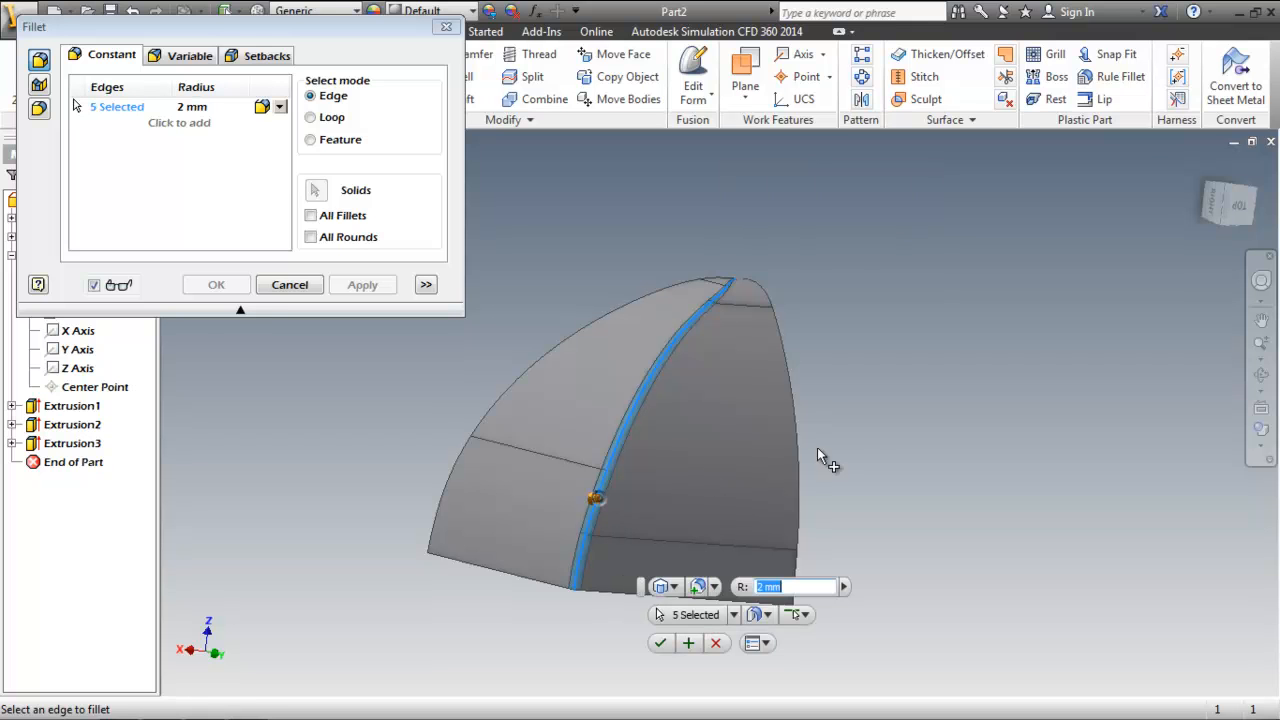
pyautogui.click(448, 487)
# - Try a radius of 10.25 mm for the fillet on the two curved edge chains
pyautogui.keyDown('shift'); pyautogui.moveTo(574, 477); pyautogui.dragTo(1114, 330, button='middle'); pyautogui.keyUp('shift')
pyautogui.keyDown('shift'); pyautogui.moveTo(1018, 432); pyautogui.dragTo(945, 512, button='middle'); pyautogui.keyUp('shift')
pyautogui.moveTo(944, 513); pyautogui.dragTo(937, 513)
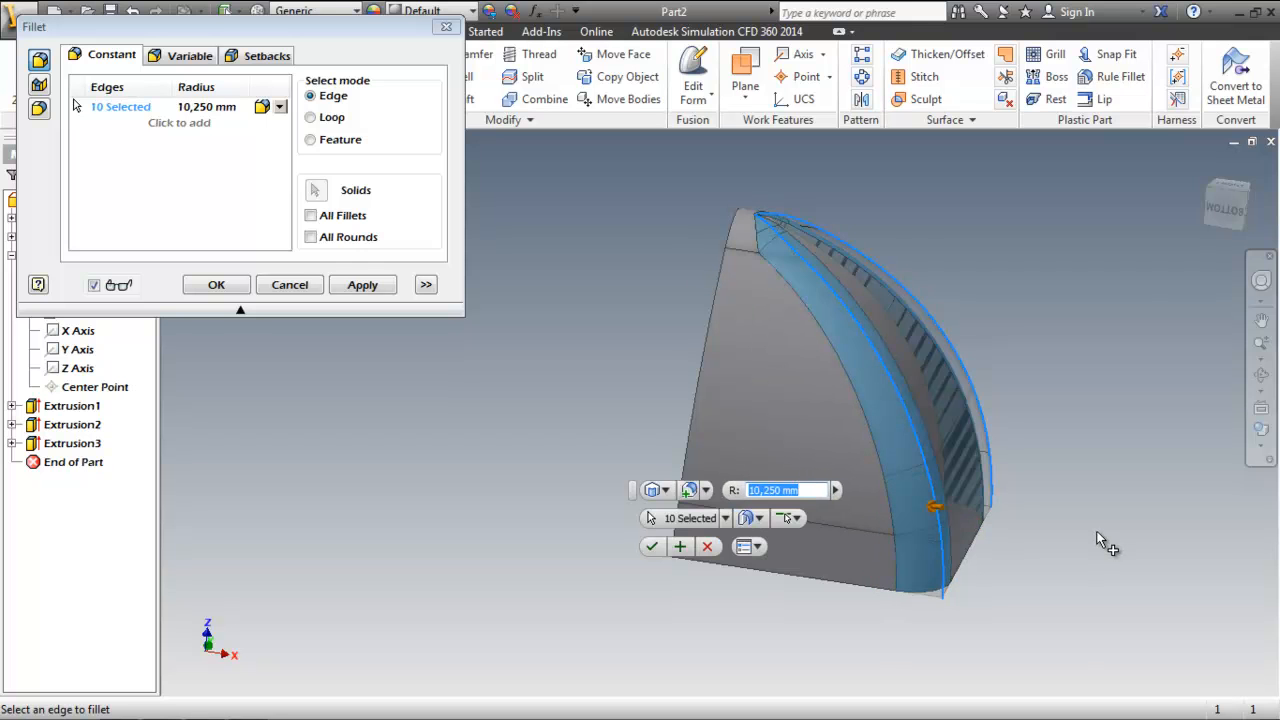
# - Set the fillet radius of both curved edge chains to 9 mm and create the fillet
pyautogui.keyDown('shift'); pyautogui.moveTo(1096, 533); pyautogui.dragTo(757, 490, button='middle'); pyautogui.keyUp('shift')
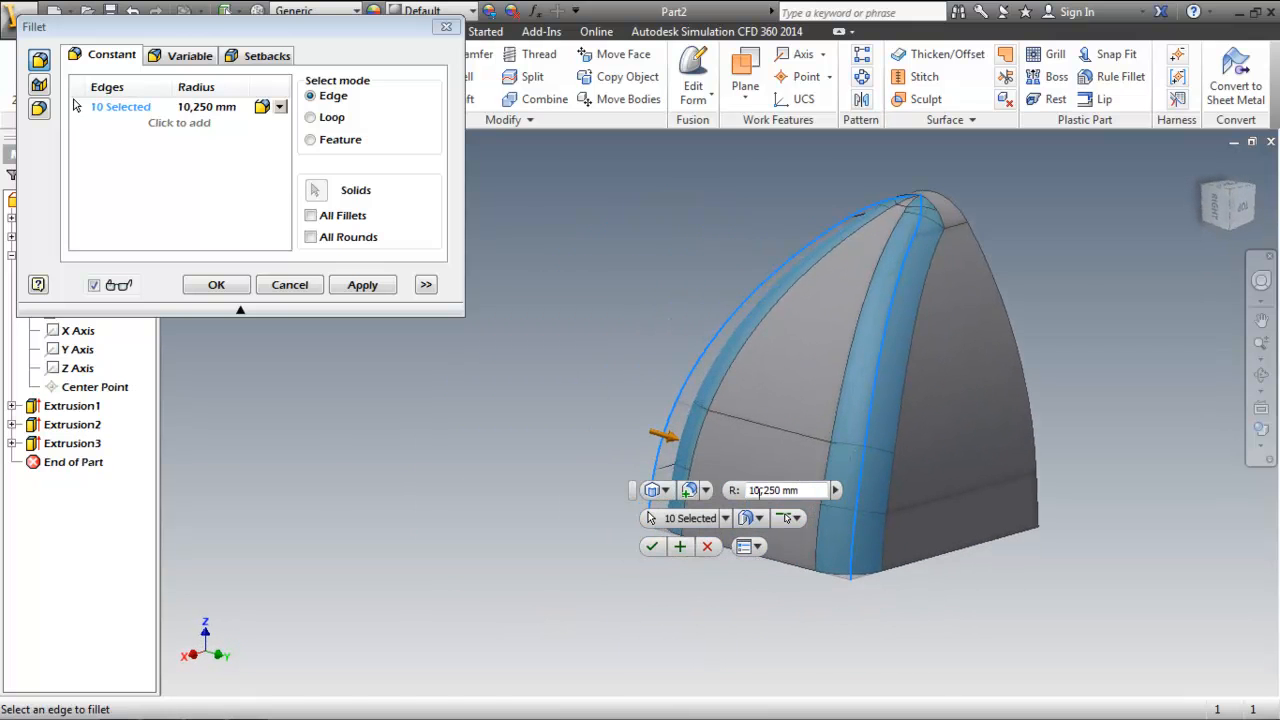
pyautogui.scroll(3, 700, 465)
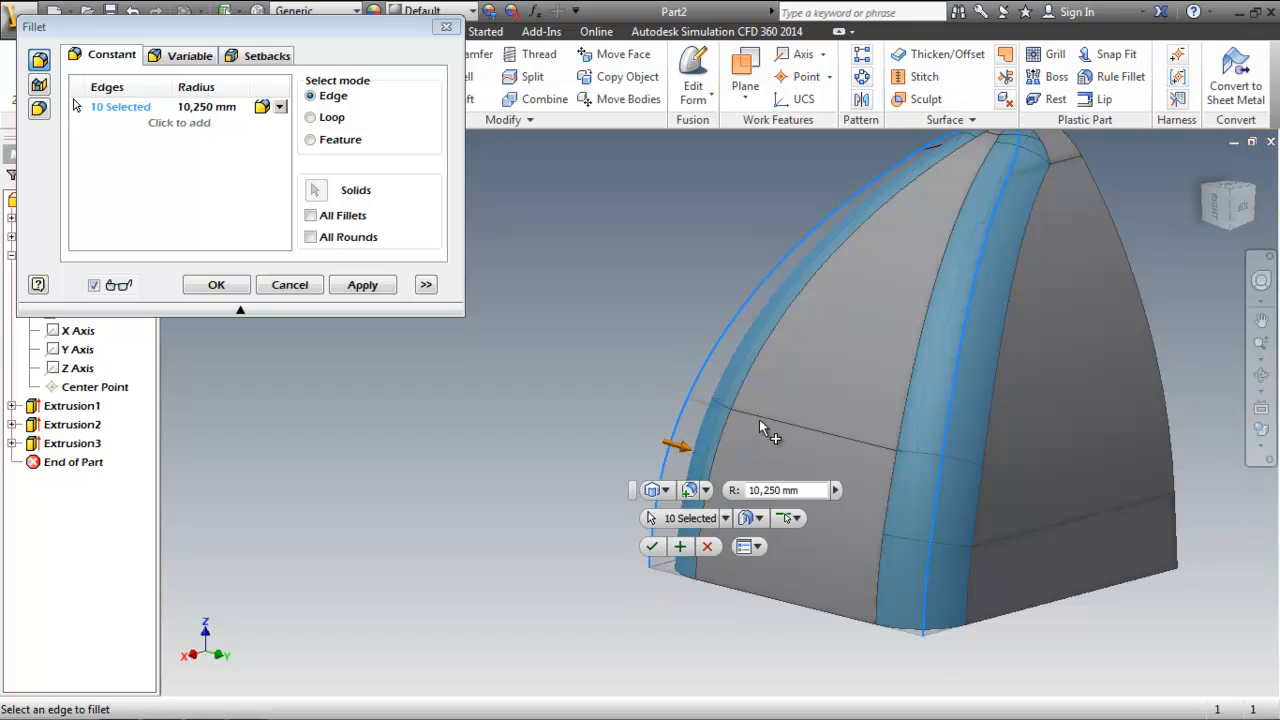
pyautogui.scroll(-5, 600, 500)
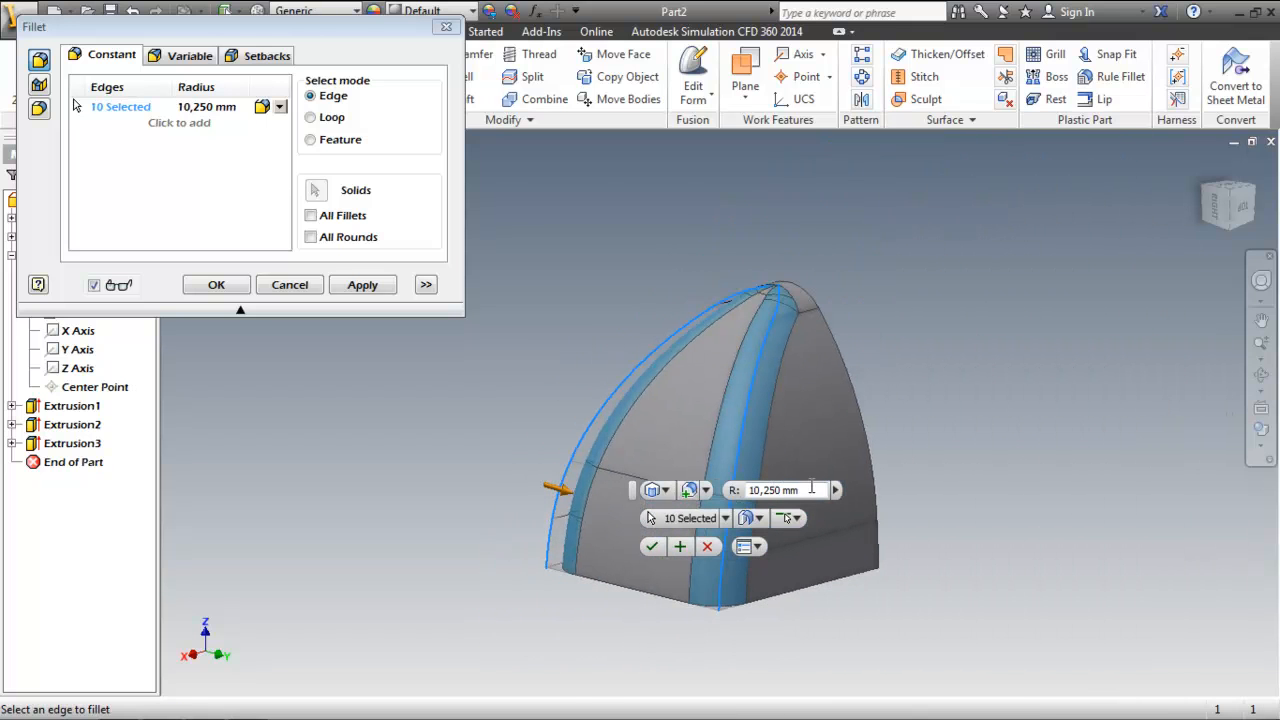
pyautogui.click(812, 490)
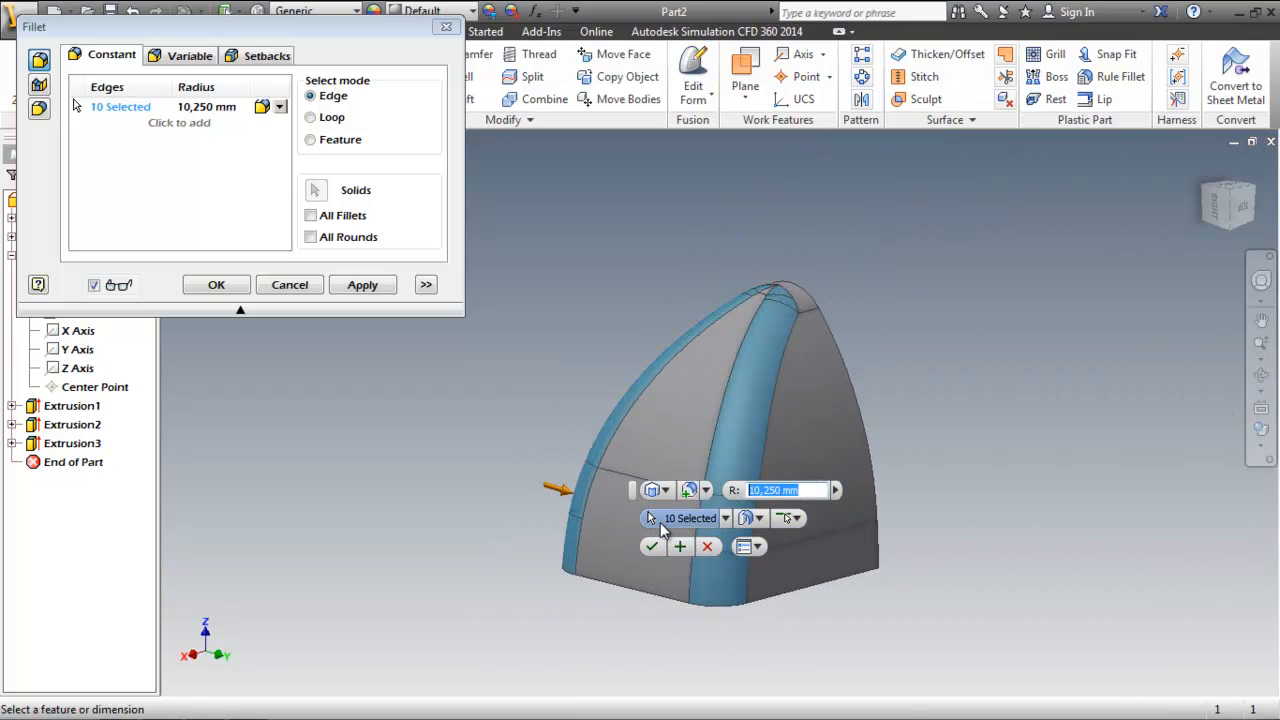
pyautogui.write('9')
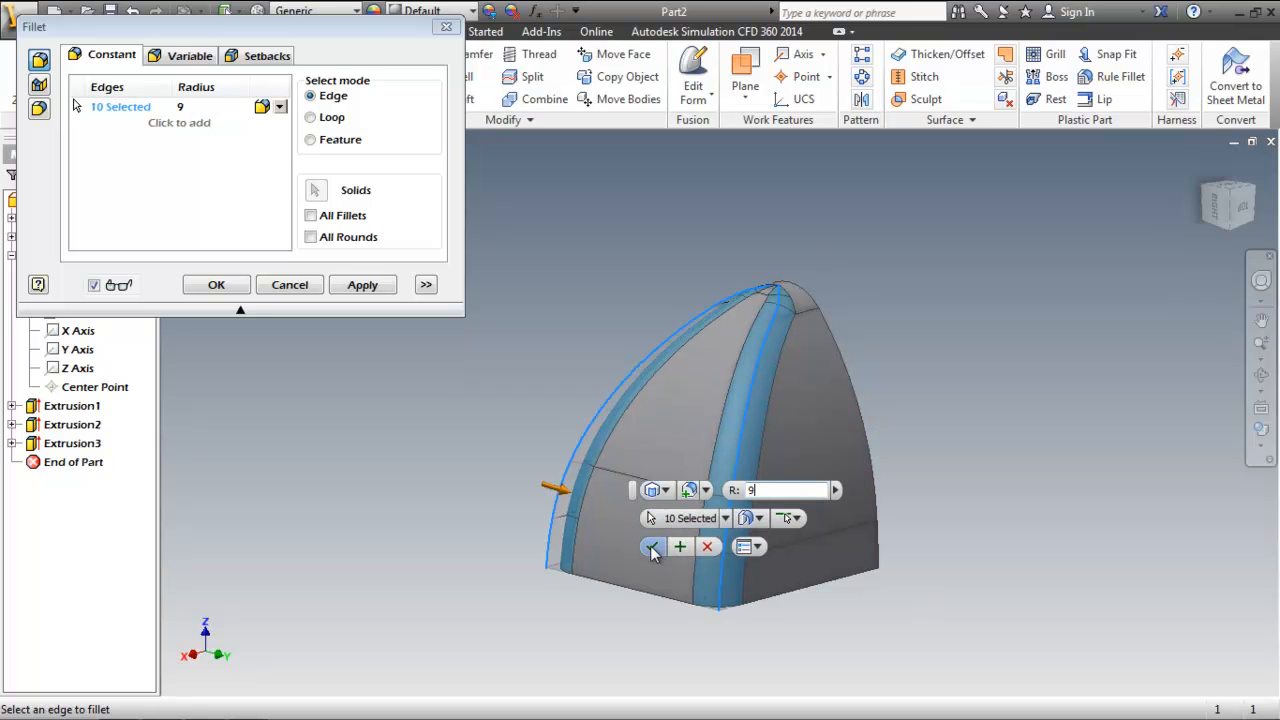
pyautogui.click(651, 548)
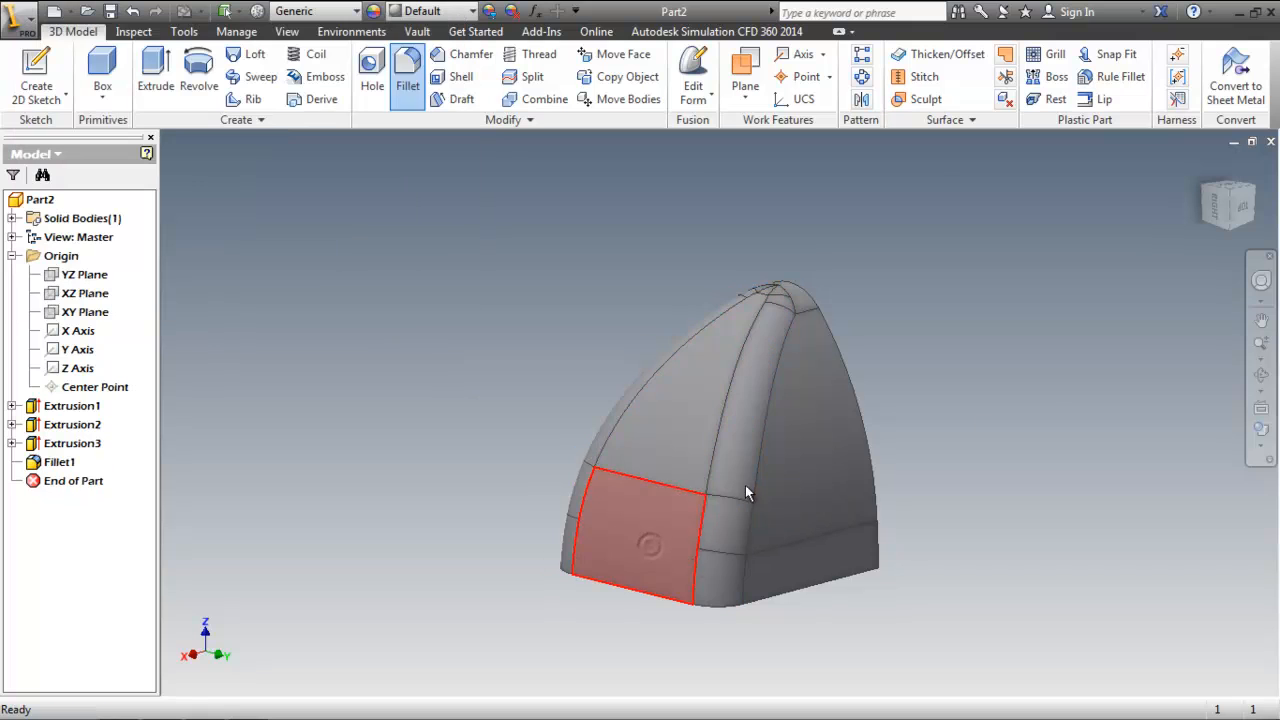
# - Examine the arched edge around the flat end face of the part, especially near its apex
pyautogui.keyDown('shift'); pyautogui.moveTo(717, 534); pyautogui.dragTo(896, 364, button='middle'); pyautogui.keyUp('shift')
pyautogui.press('F6')
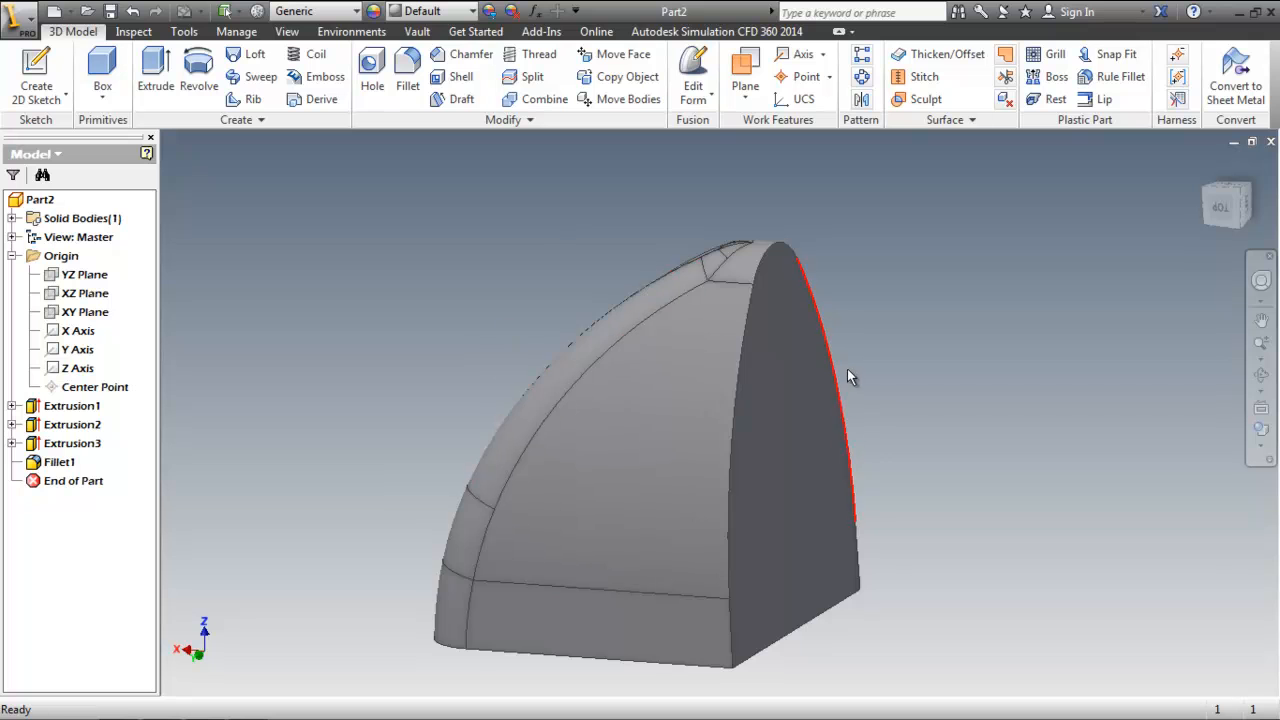
pyautogui.scroll(1, 830, 361)
pyautogui.moveTo(831, 361); pyautogui.dragTo(757, 362, button='middle')
pyautogui.scroll(-1, 758, 362)
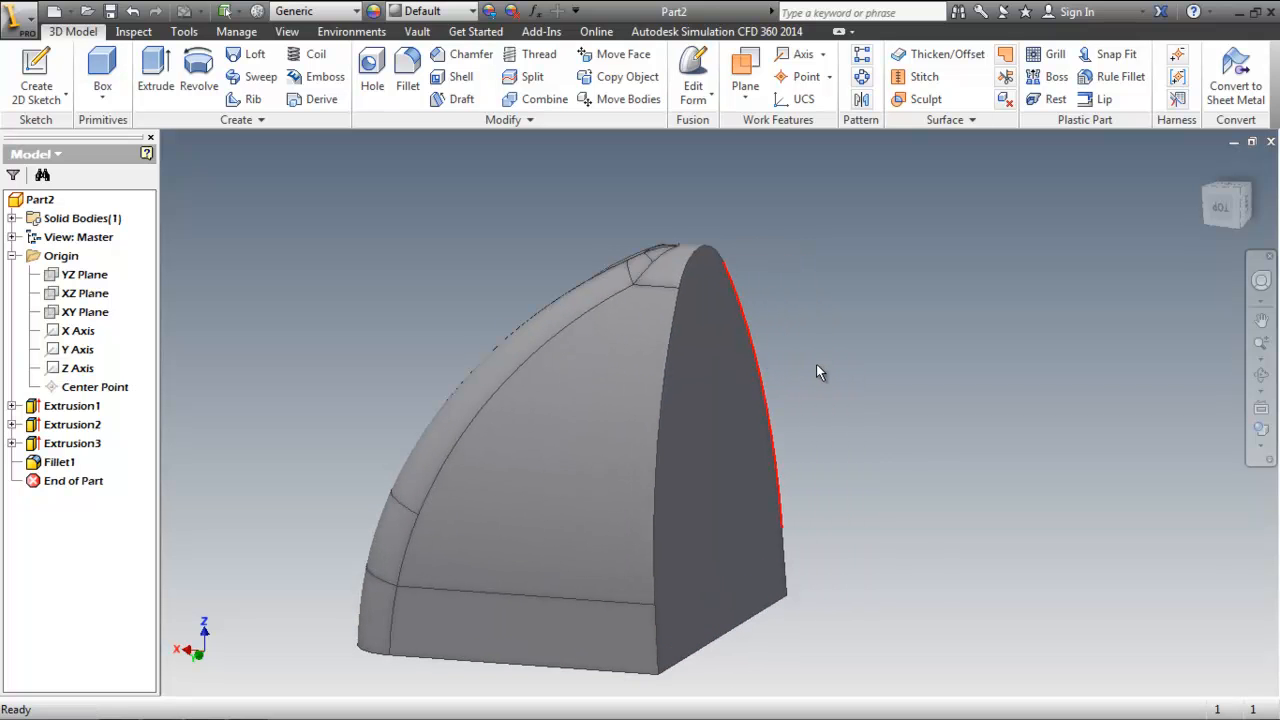
pyautogui.moveTo(845, 341); pyautogui.dragTo(857, 293, button='middle')
pyautogui.scroll(-1, 608, 688)
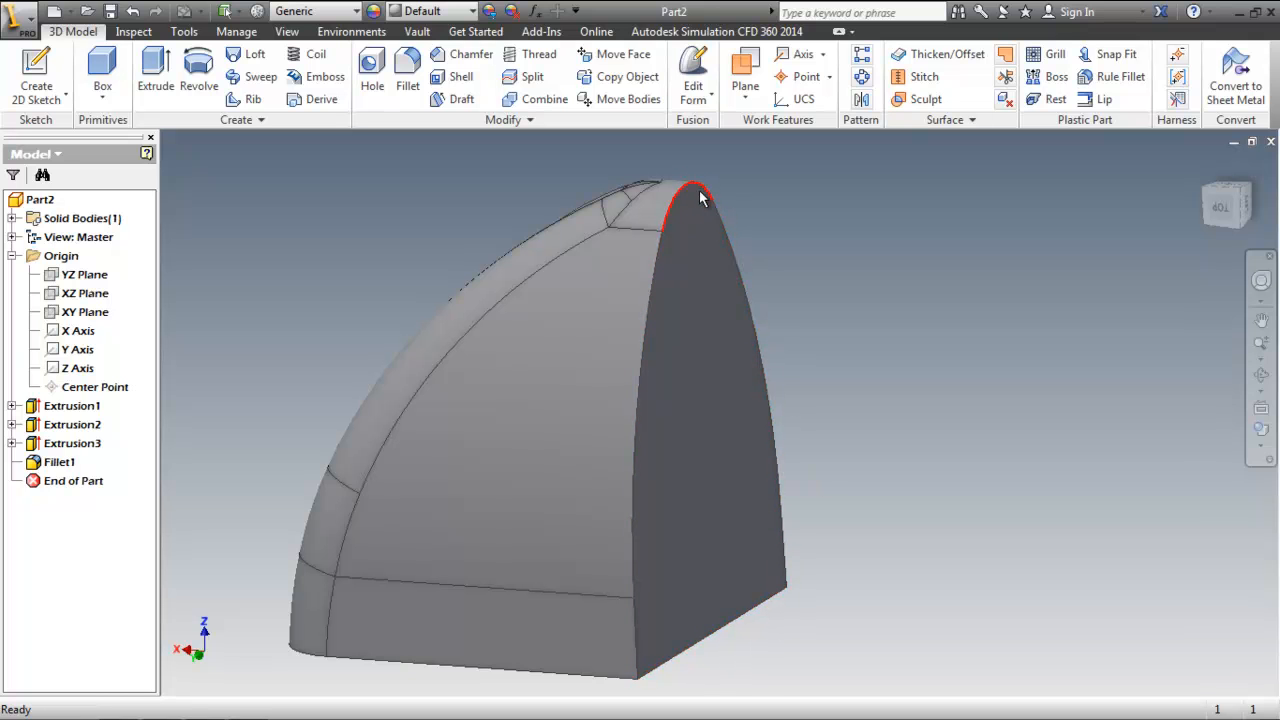
pyautogui.scroll(3, 931, 299)
pyautogui.moveTo(931, 303); pyautogui.dragTo(961, 289, button='middle')
pyautogui.scroll(1, 970, 272)
pyautogui.scroll(3, 960, 291)
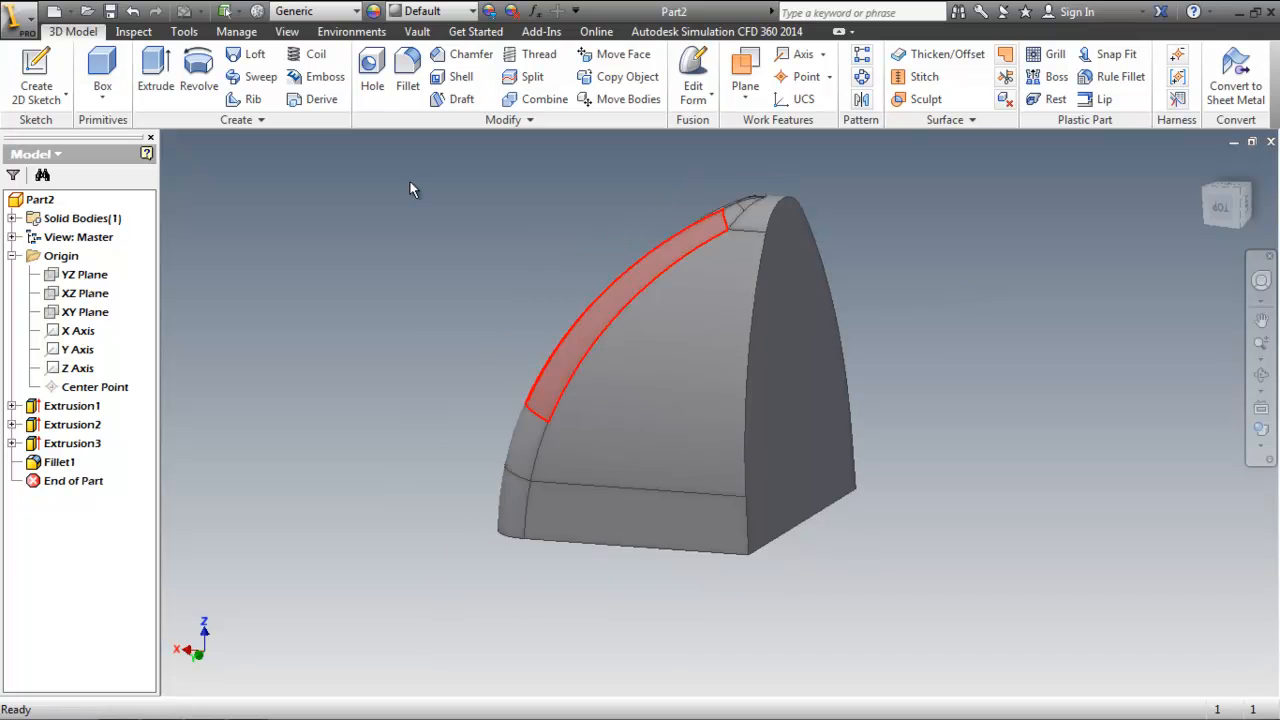
# - Start a variable-radius fillet on the arched edge chain of the flat end face
pyautogui.click(401, 98)
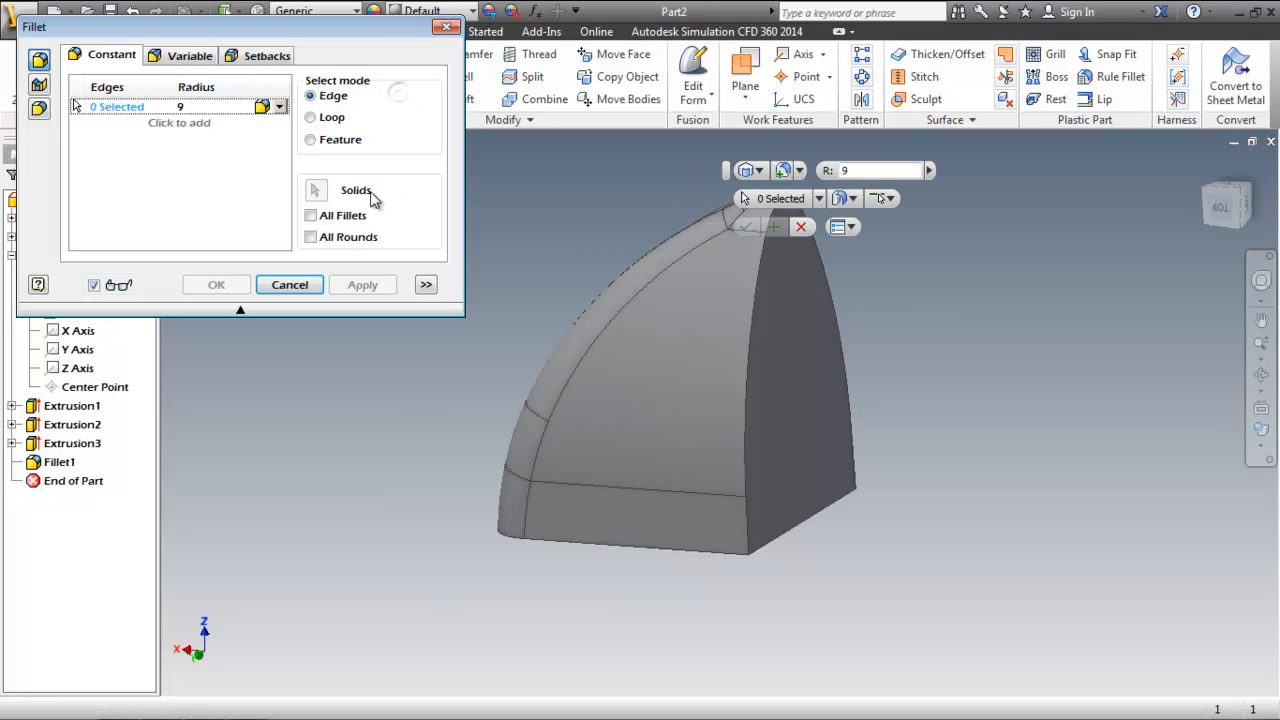
pyautogui.click(170, 58)
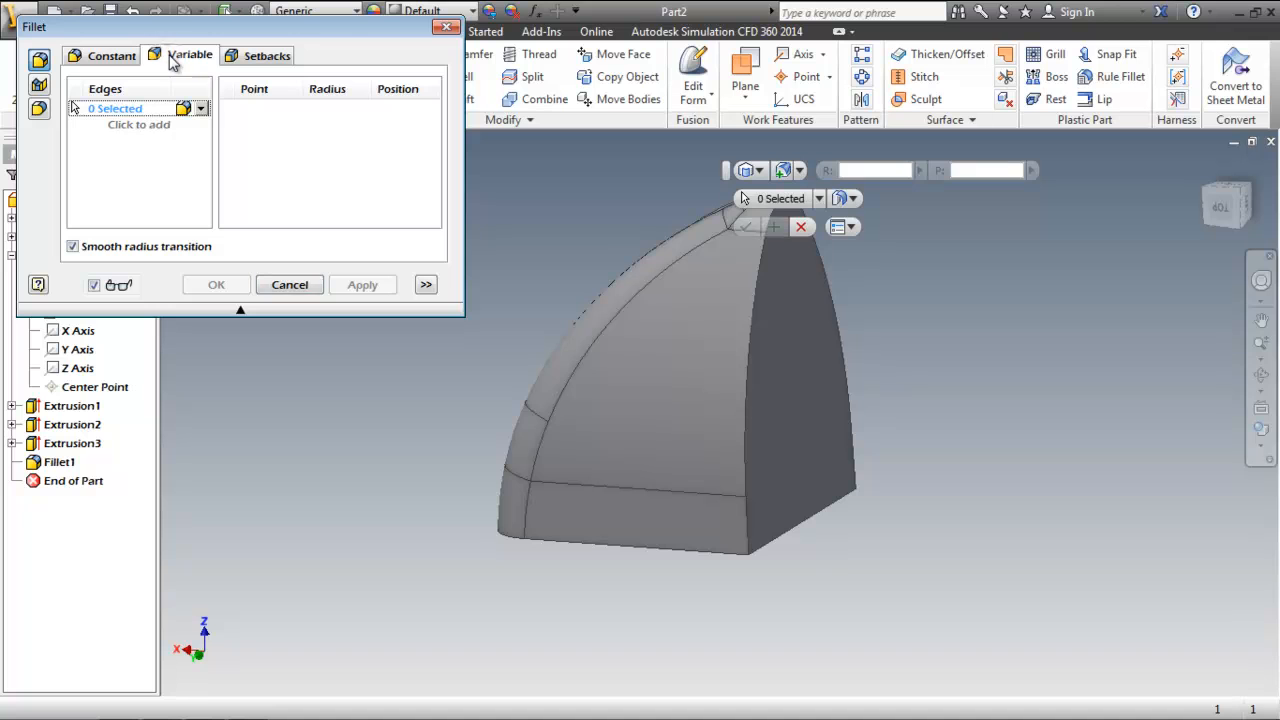
pyautogui.scroll(1, 848, 382)
pyautogui.moveTo(856, 425); pyautogui.dragTo(753, 483, button='middle')
pyautogui.scroll(1, 766, 474)
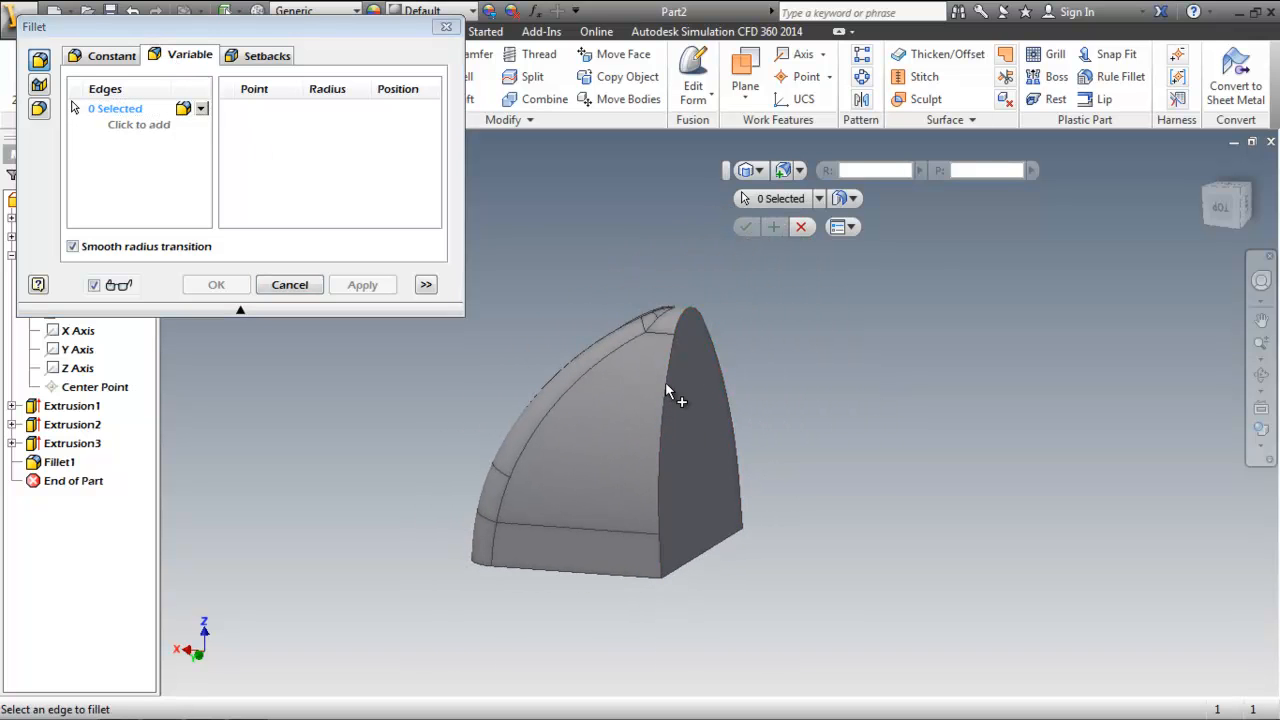
pyautogui.click(661, 417)
pyautogui.scroll(-1, 805, 441)
pyautogui.moveTo(808, 442); pyautogui.dragTo(914, 471, button='middle')
pyautogui.scroll(2, 914, 471)
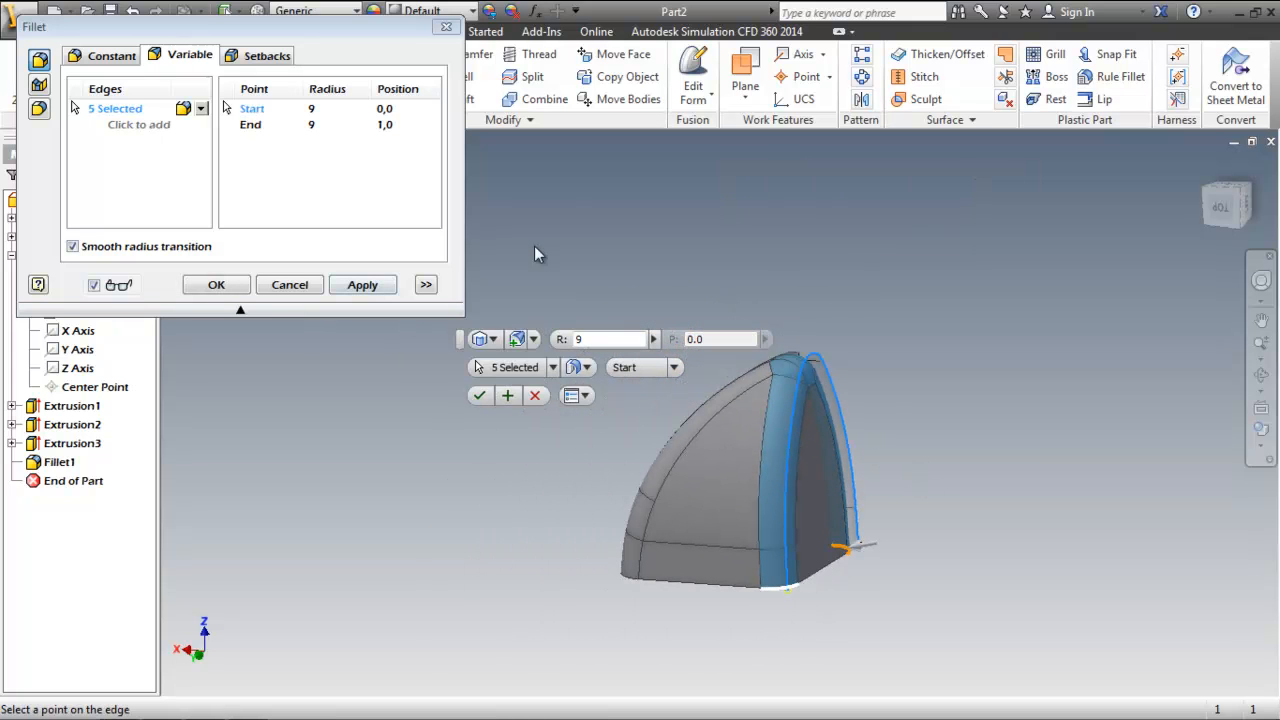
# - Add an intermediate radius point at the apex of the arched edge, at position 0.5
pyautogui.scroll(-3, 811, 363)
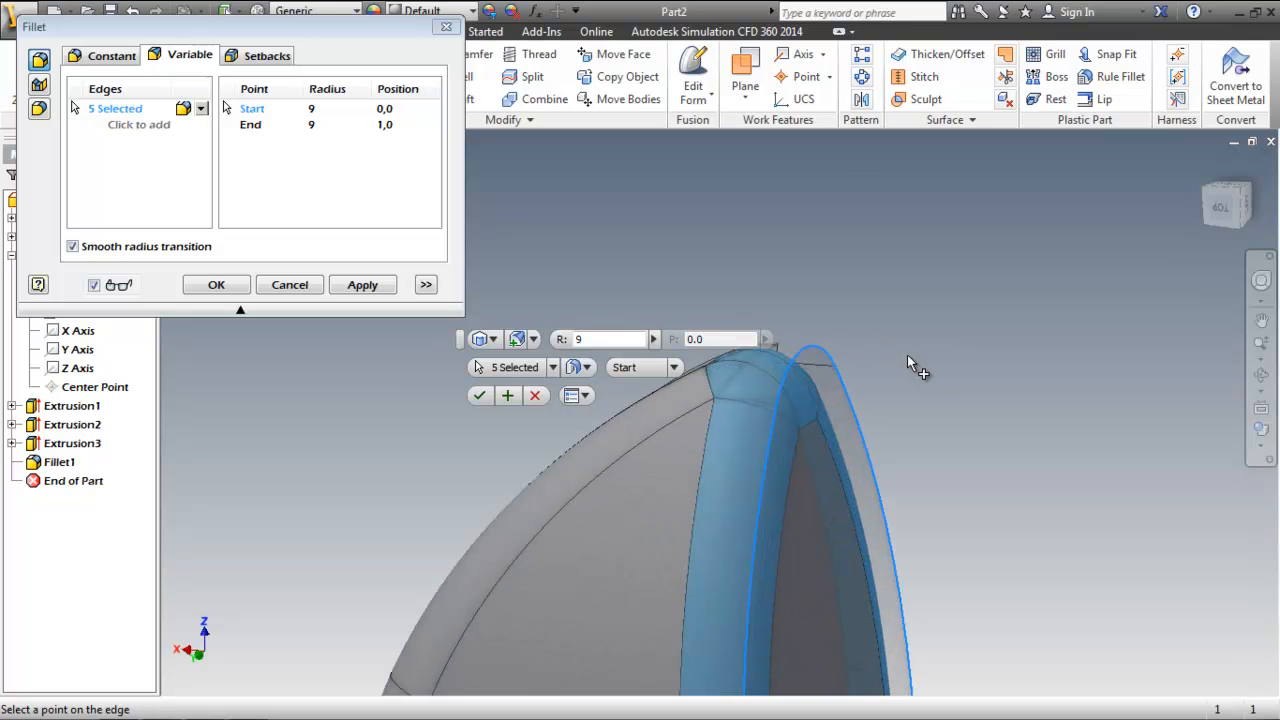
pyautogui.keyDown('shift'); pyautogui.moveTo(905, 353); pyautogui.dragTo(802, 429, button='middle'); pyautogui.keyUp('shift')
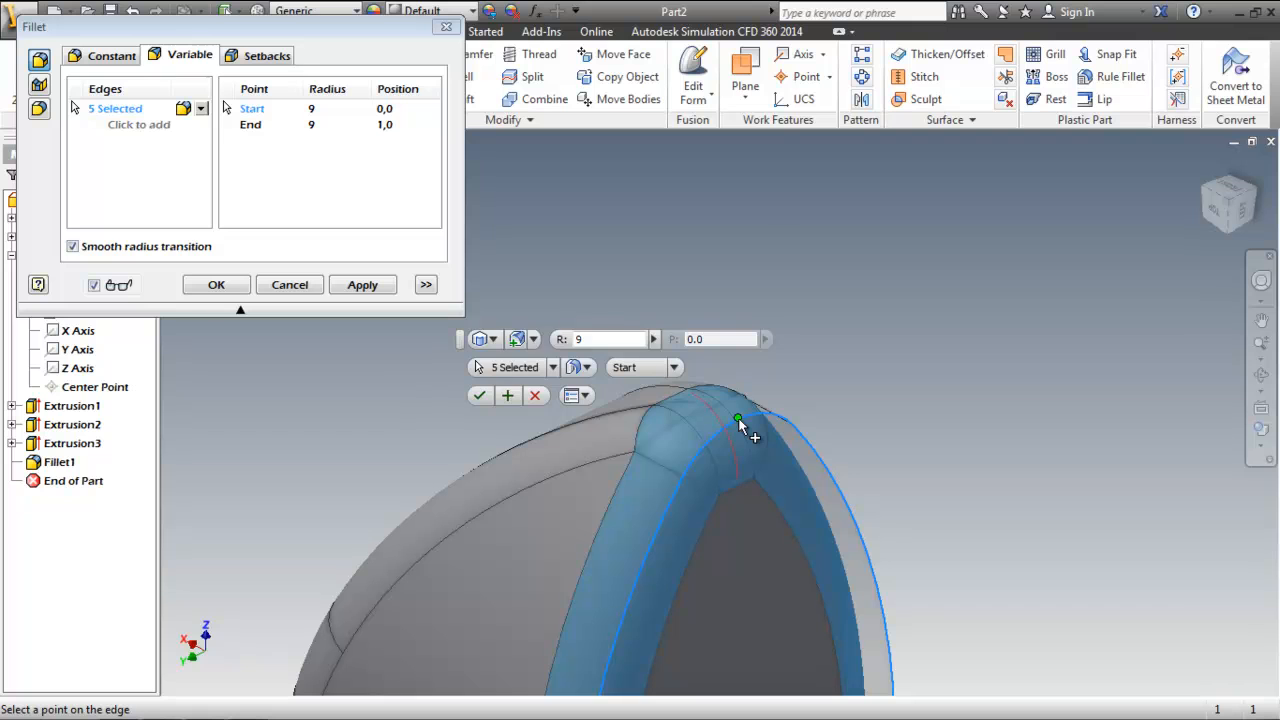
pyautogui.click(738, 421)
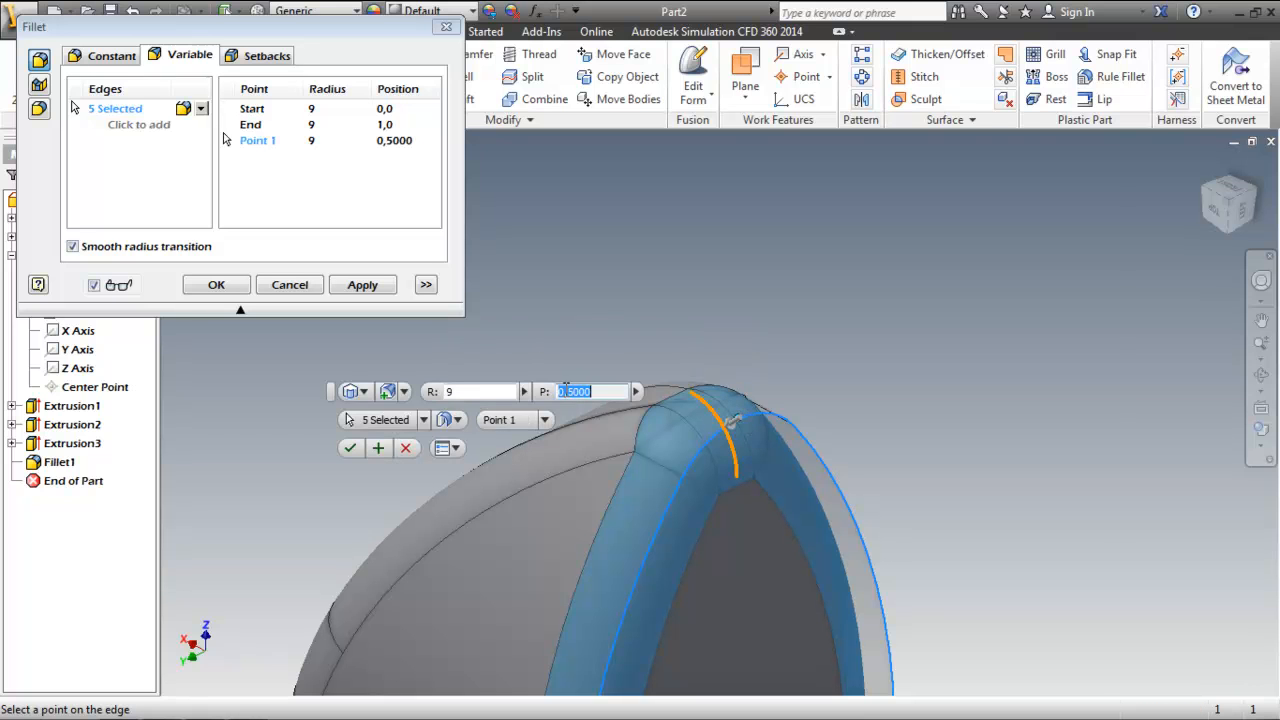
pyautogui.scroll(-5, 912, 383)
pyautogui.scroll(1, 912, 385)
pyautogui.moveTo(912, 385); pyautogui.dragTo(877, 329, button='middle')
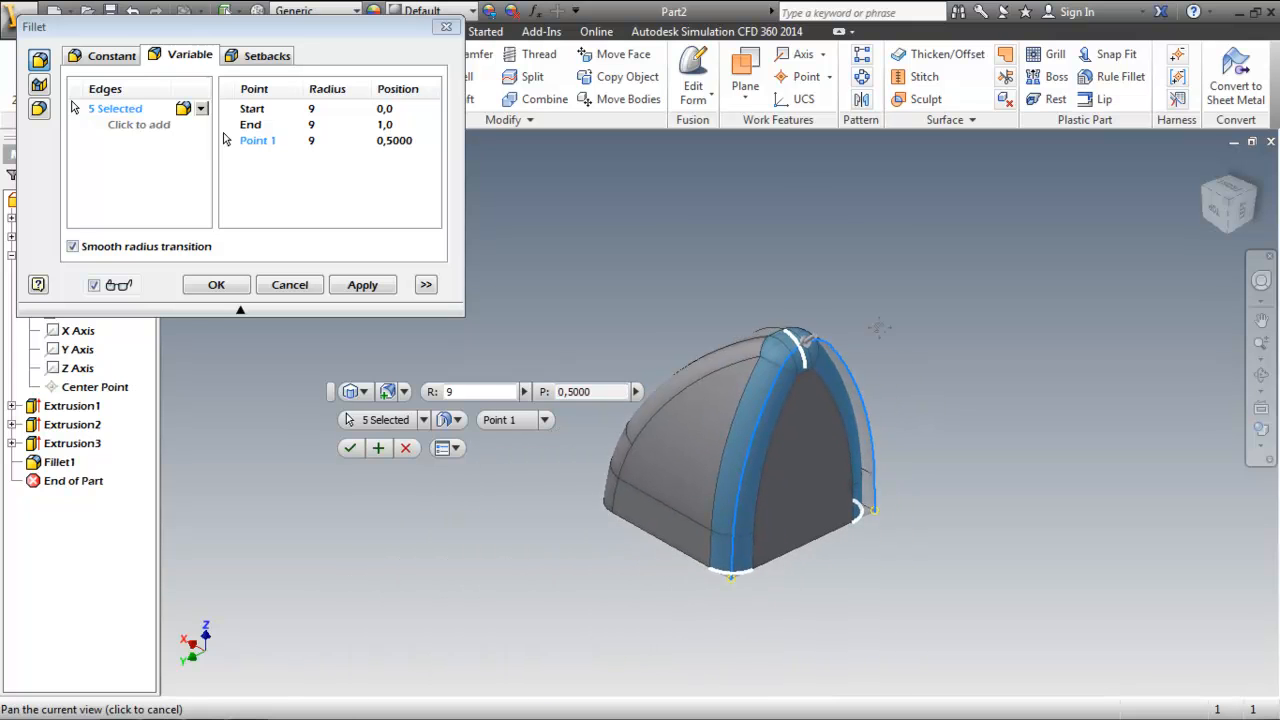
pyautogui.scroll(-1, 874, 335)
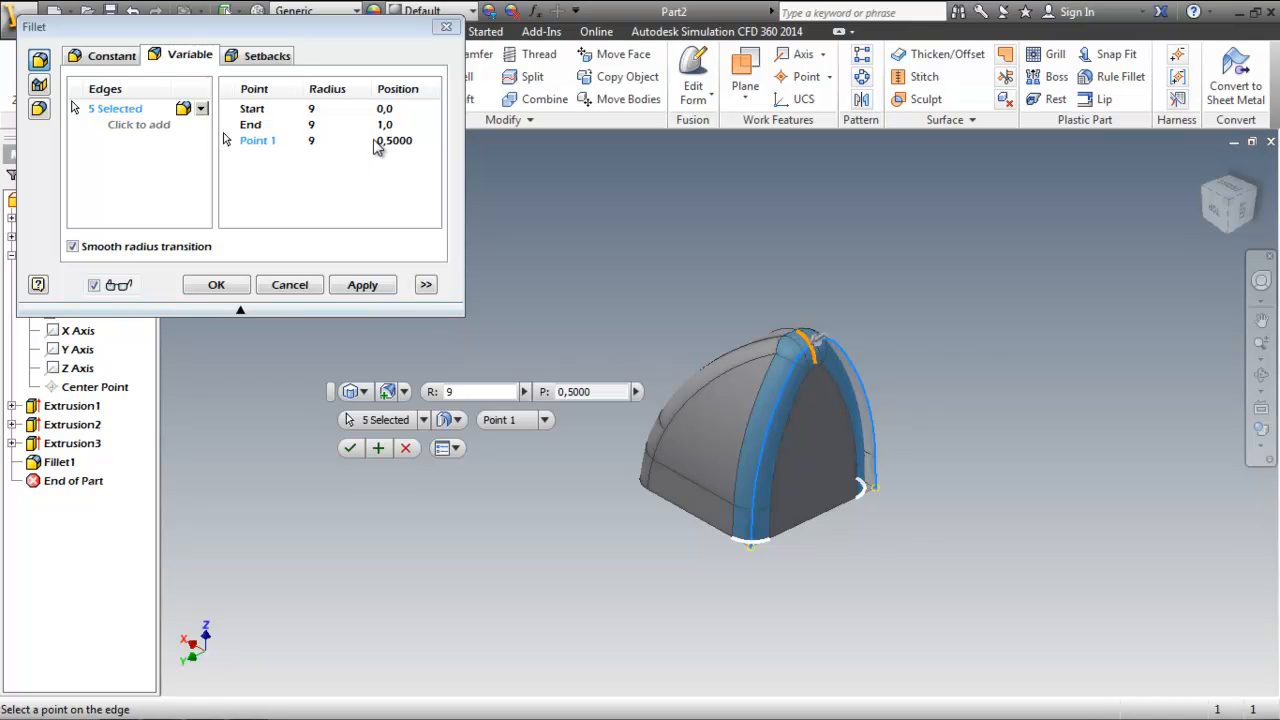
# - Set the apex point's radius to 1 mm, keep 9 mm at both ends, and create the variable fillet
pyautogui.click(313, 141)
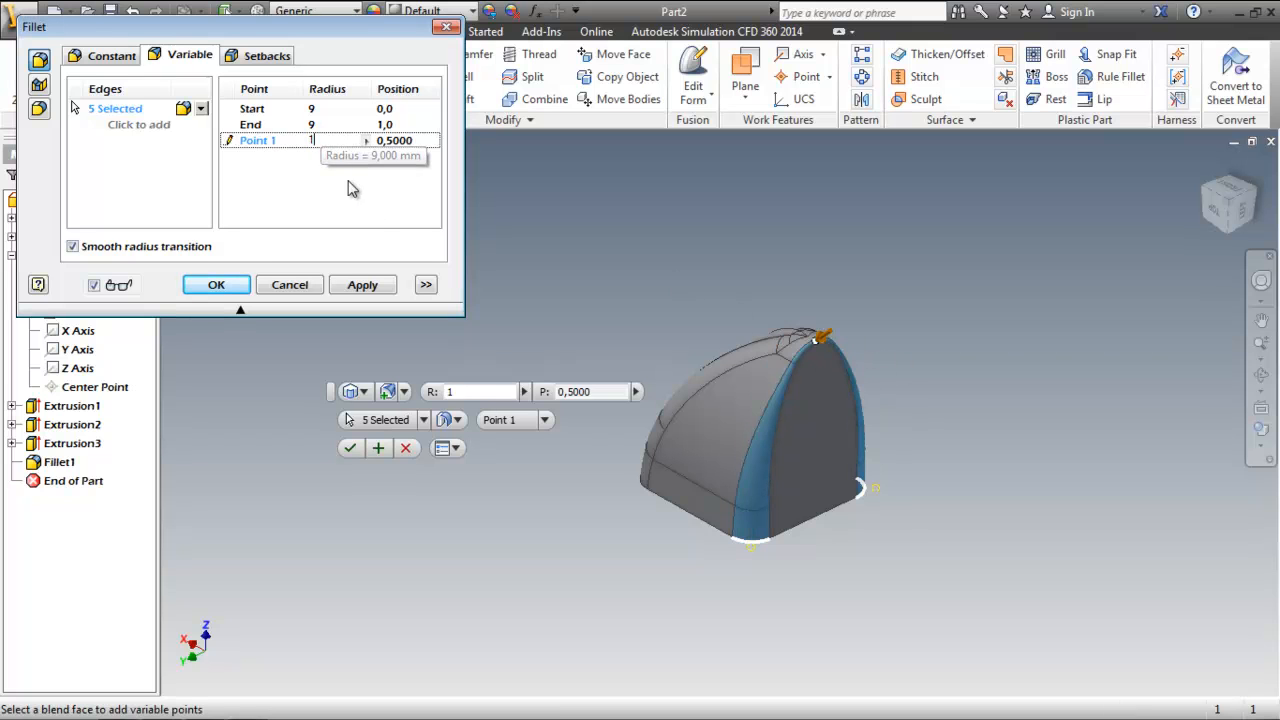
pyautogui.click(330, 124)
pyautogui.keyDown('shift'); pyautogui.moveTo(769, 387); pyautogui.dragTo(704, 368, button='middle'); pyautogui.keyUp('shift')
pyautogui.scroll(-1, 838, 360)
pyautogui.scroll(1, 829, 360)
pyautogui.scroll(-1, 829, 360)
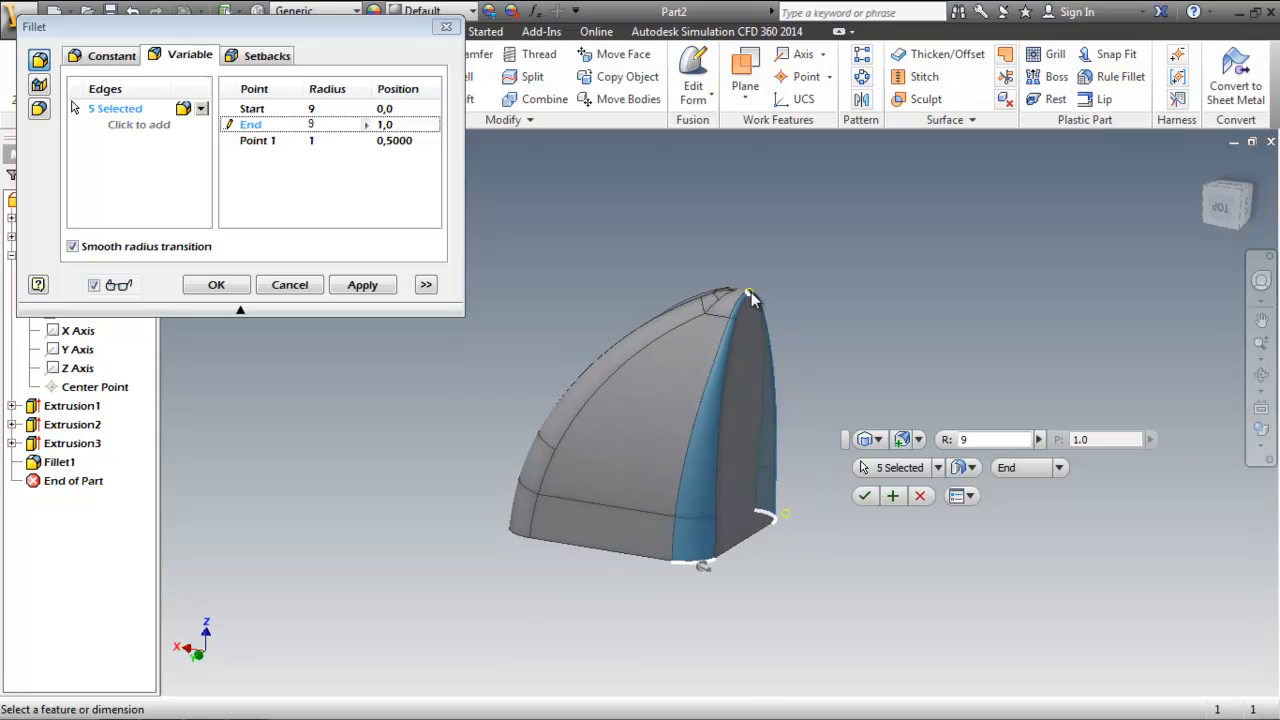
pyautogui.scroll(-5, 750, 293)
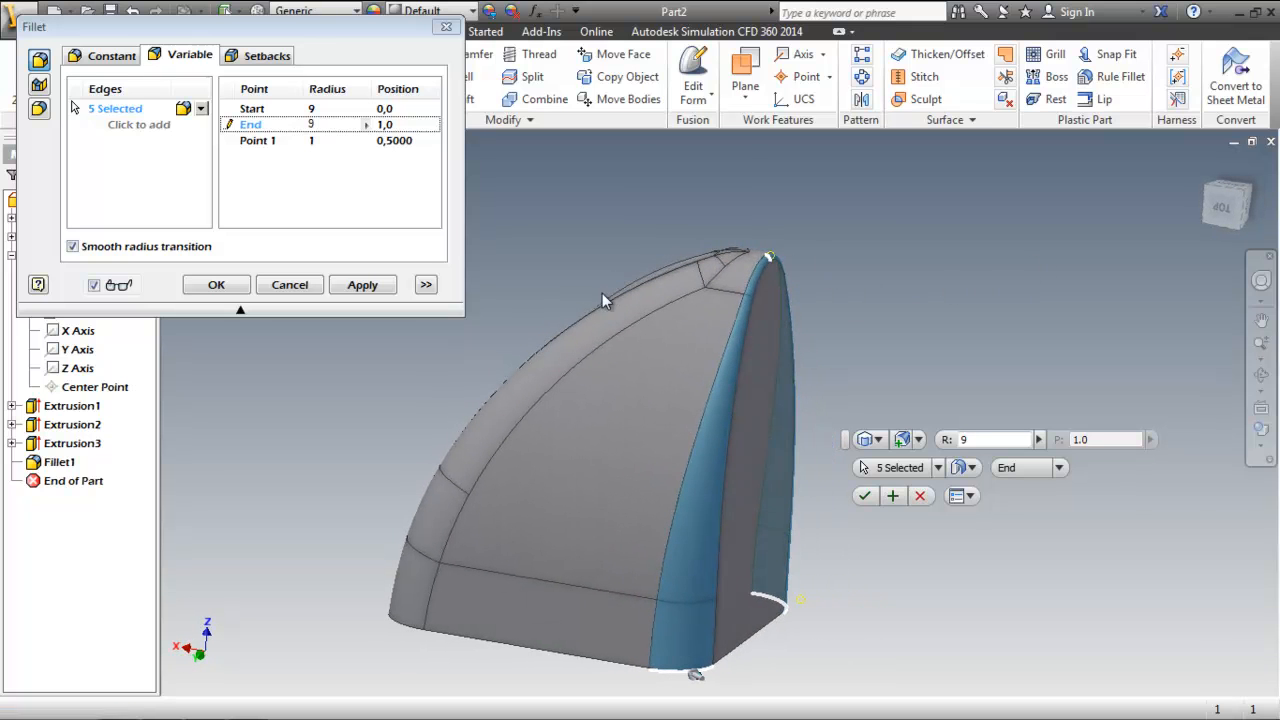
pyautogui.click(864, 495)
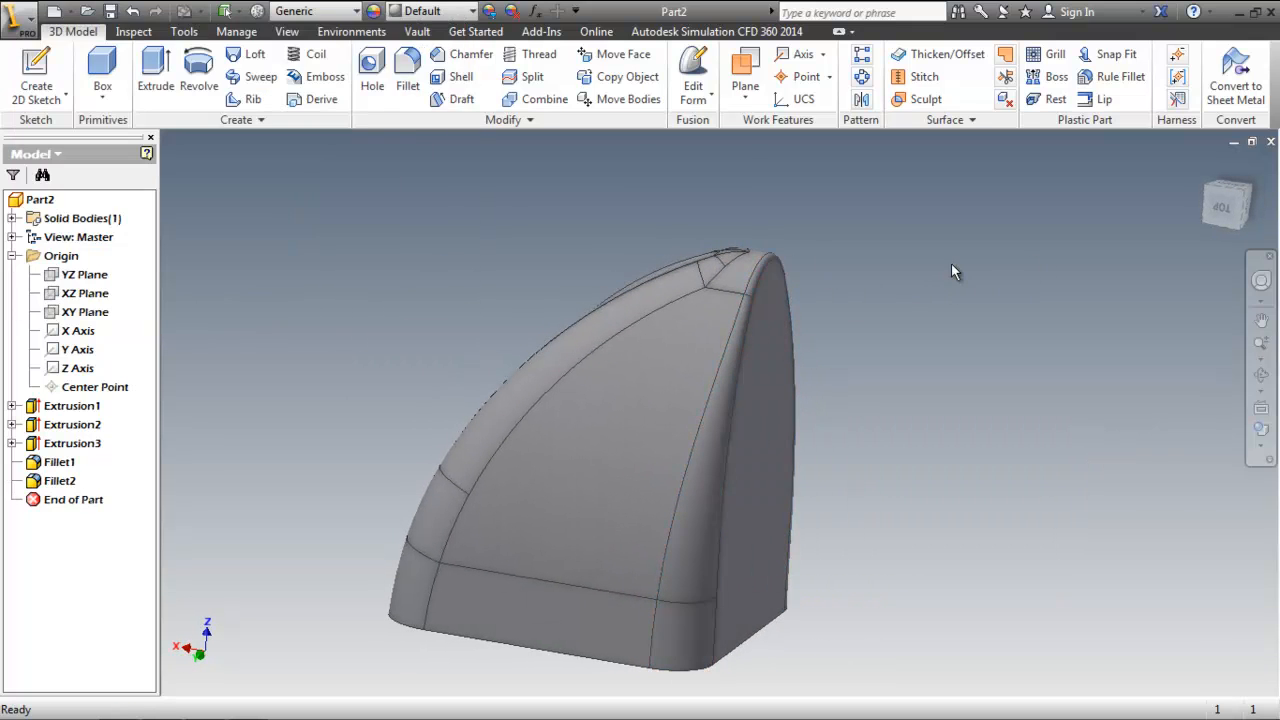